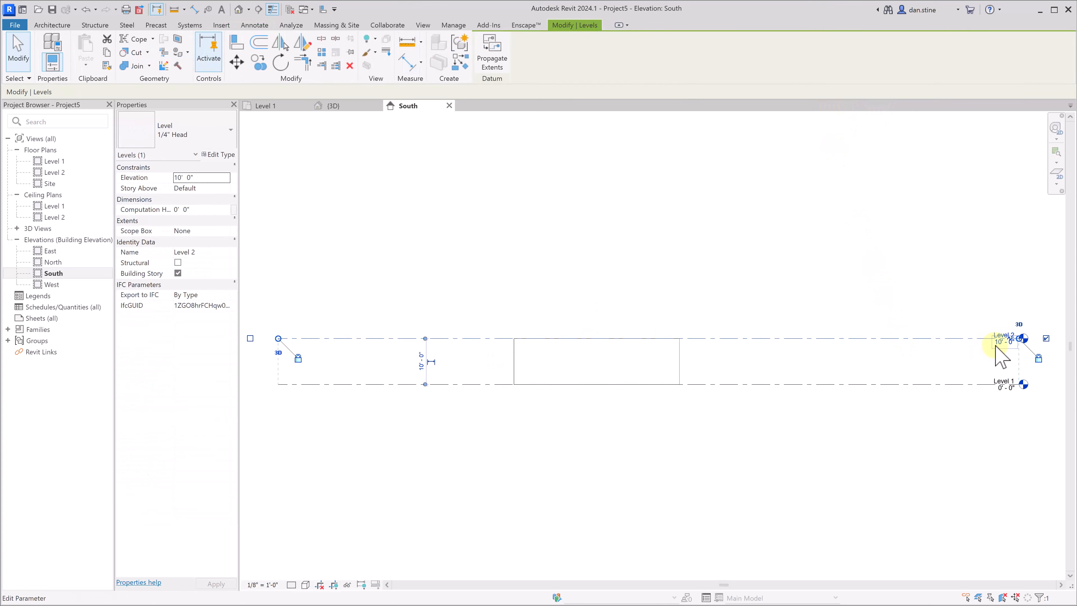
- Set Level 2's elevation to 12' and stretch the top of the mass up to Level 2
click(996, 341)
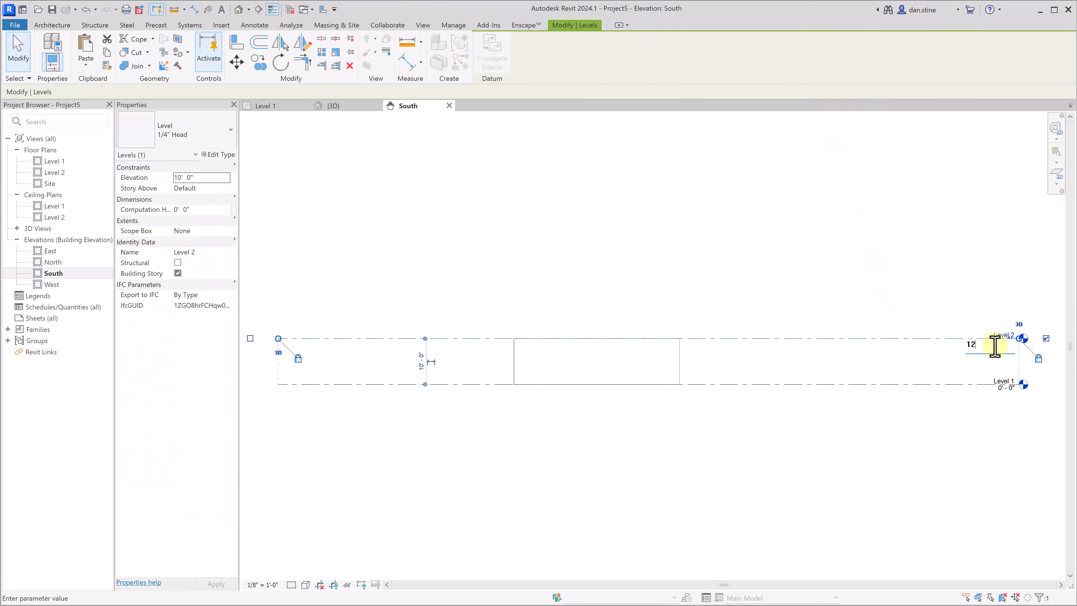
key(Return)
click(598, 339)
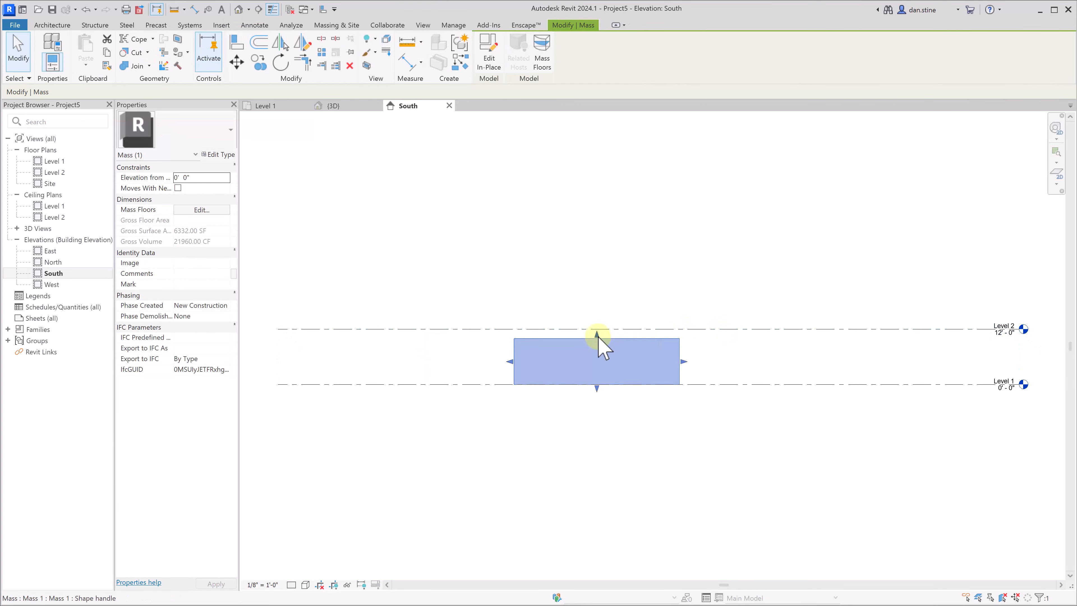
drag(597, 335, 596, 330)
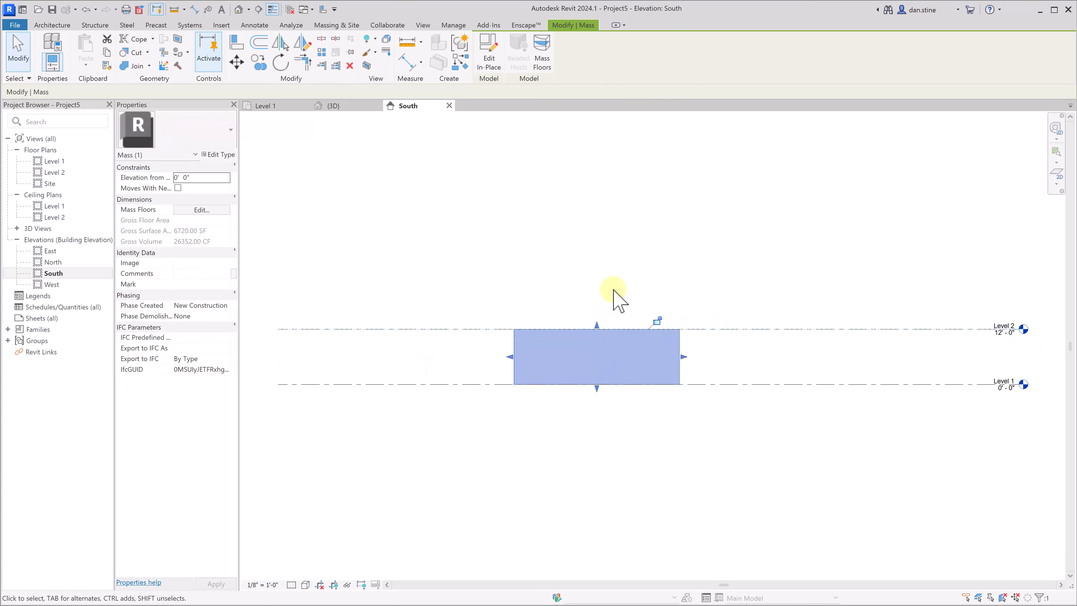
click(613, 290)
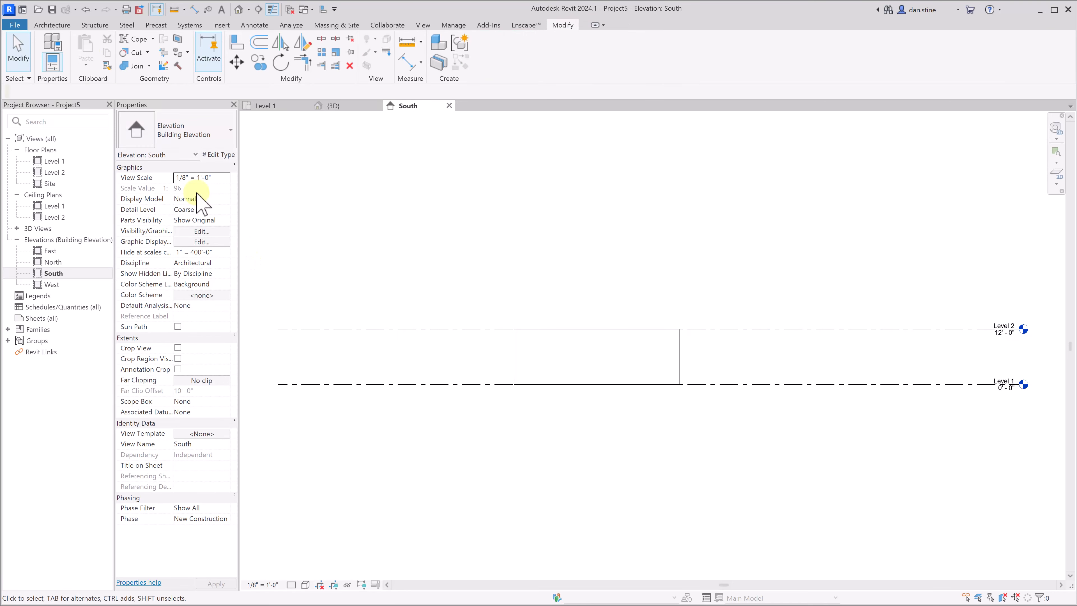
- Start a footprint roof on Level 2 and sketch a non-sloping rectangular boundary about 66' by 72' around the mass
double_click(55, 171)
click(207, 46)
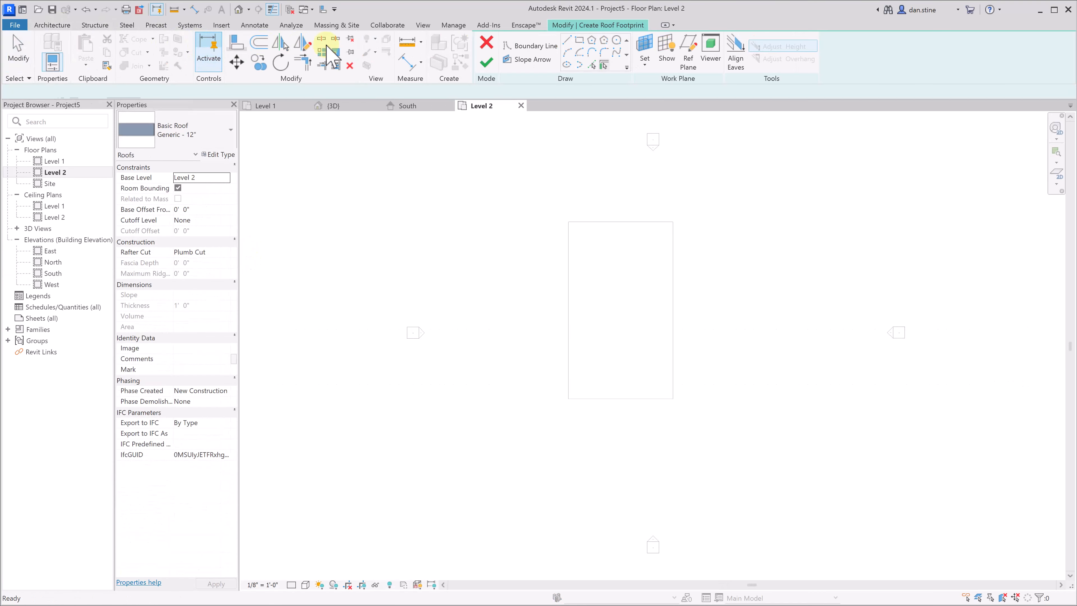
click(579, 40)
click(12, 92)
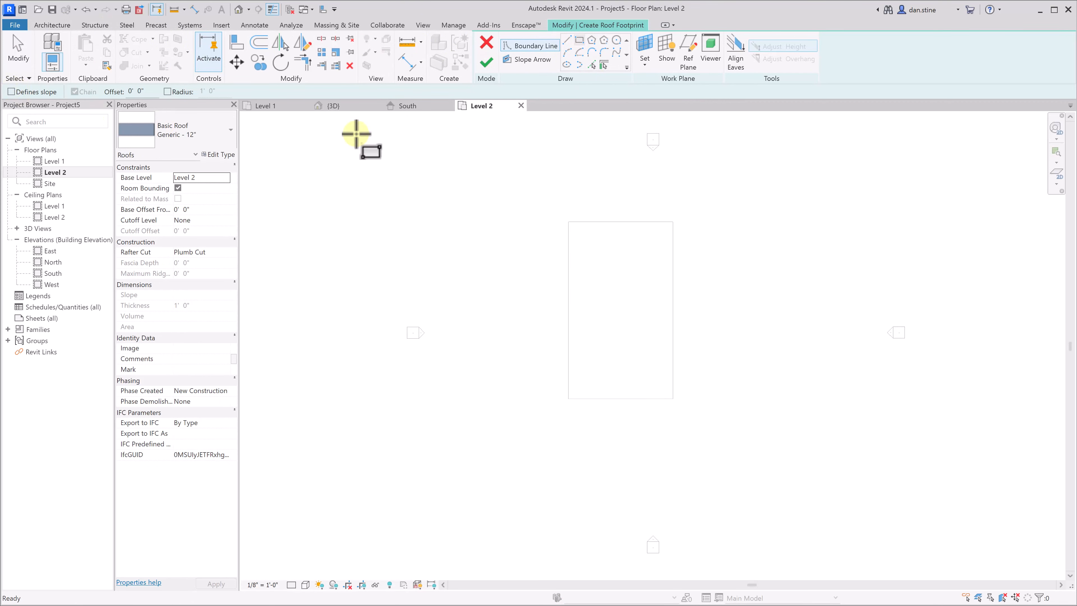
click(504, 209)
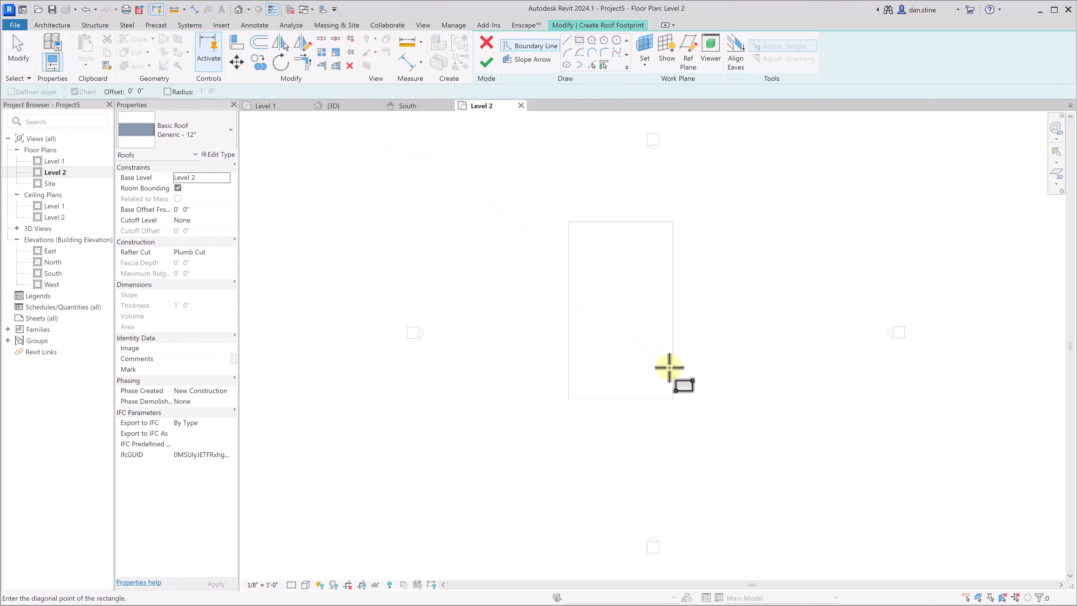
click(694, 418)
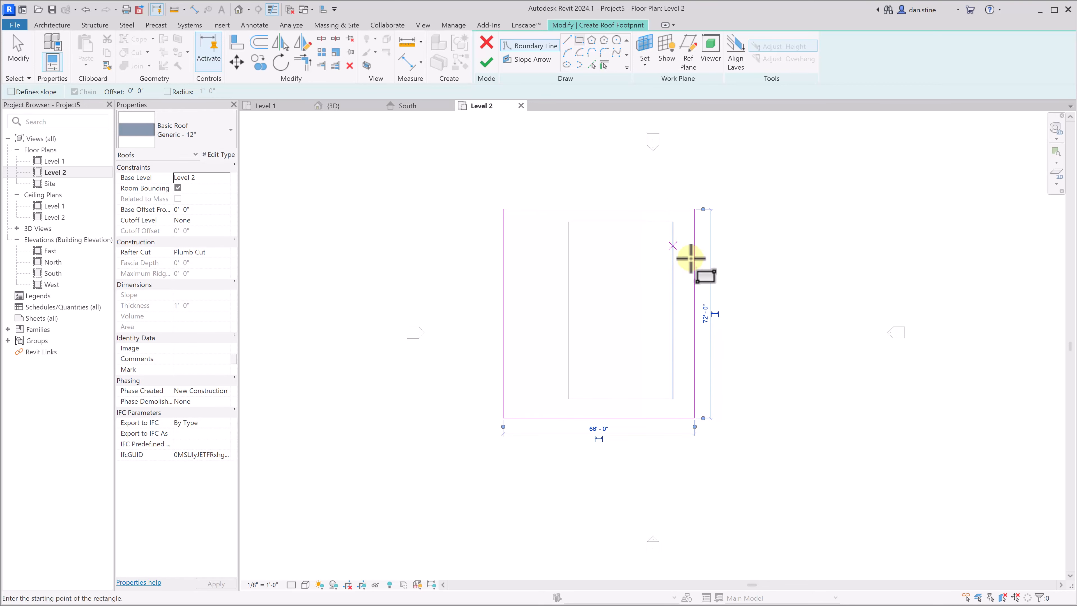
key(Escape)
key(Escape)
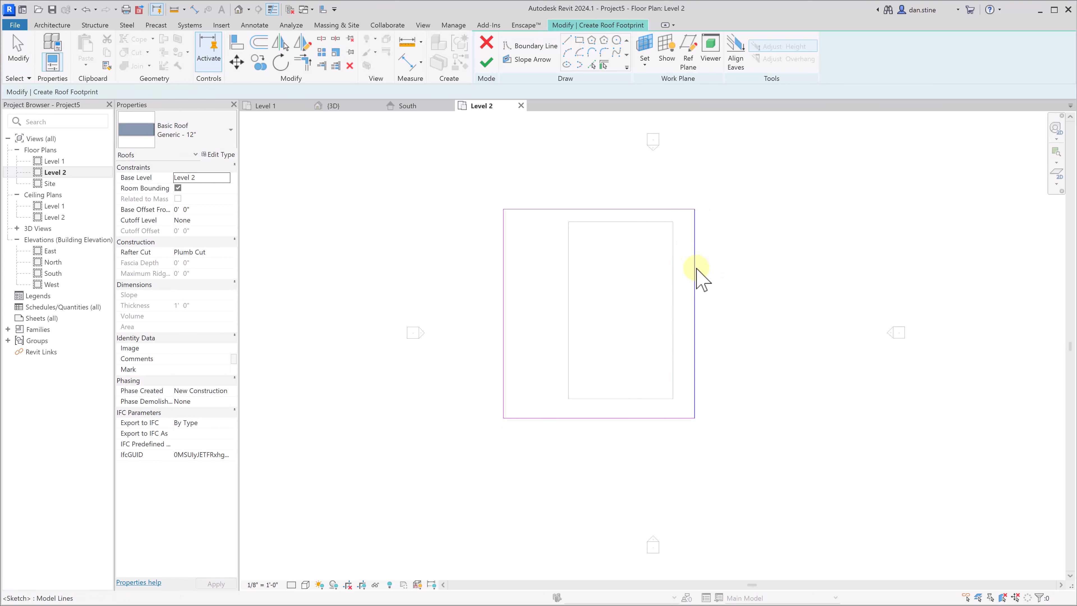
- Make the east roof boundary line define a 2" / 12" slope, finish the roof and show the South elevation
click(694, 273)
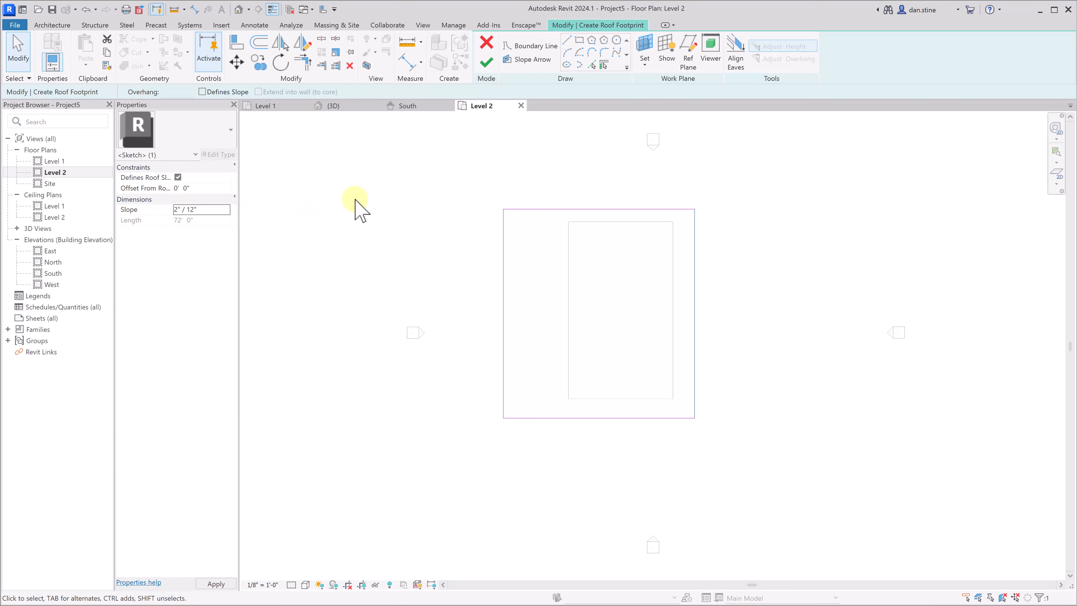
click(486, 63)
click(407, 106)
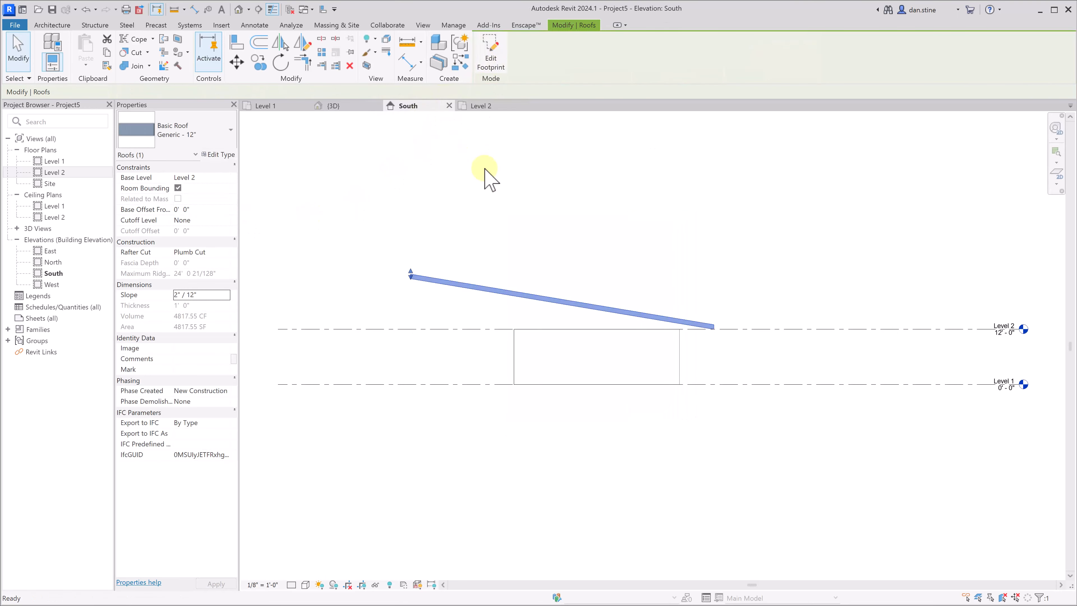
- Edit the mass in place and raise its west top edge to the underside of the sloped roof
click(514, 346)
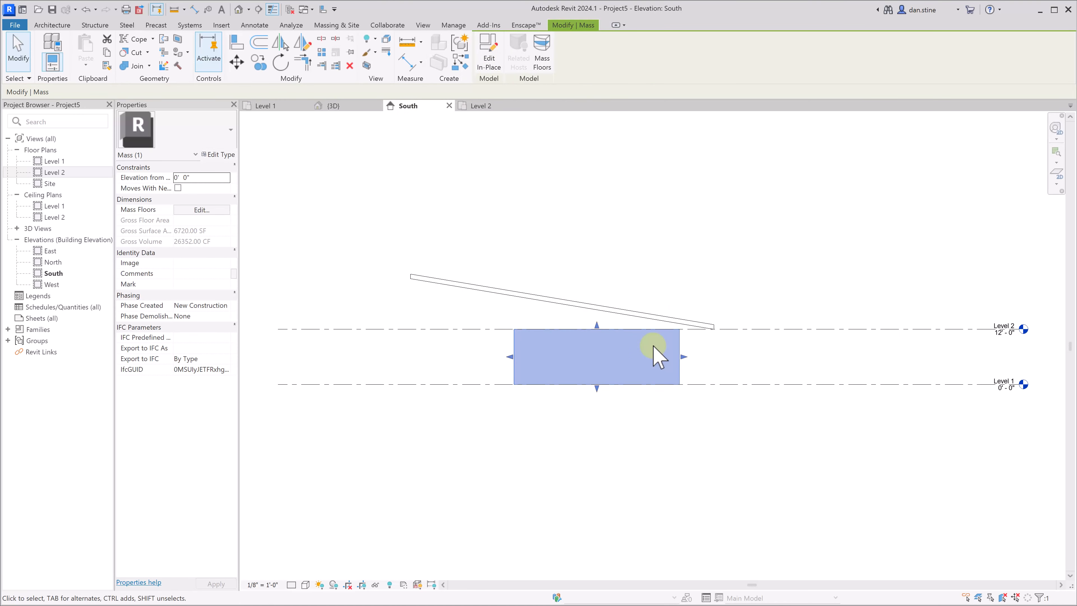
click(488, 53)
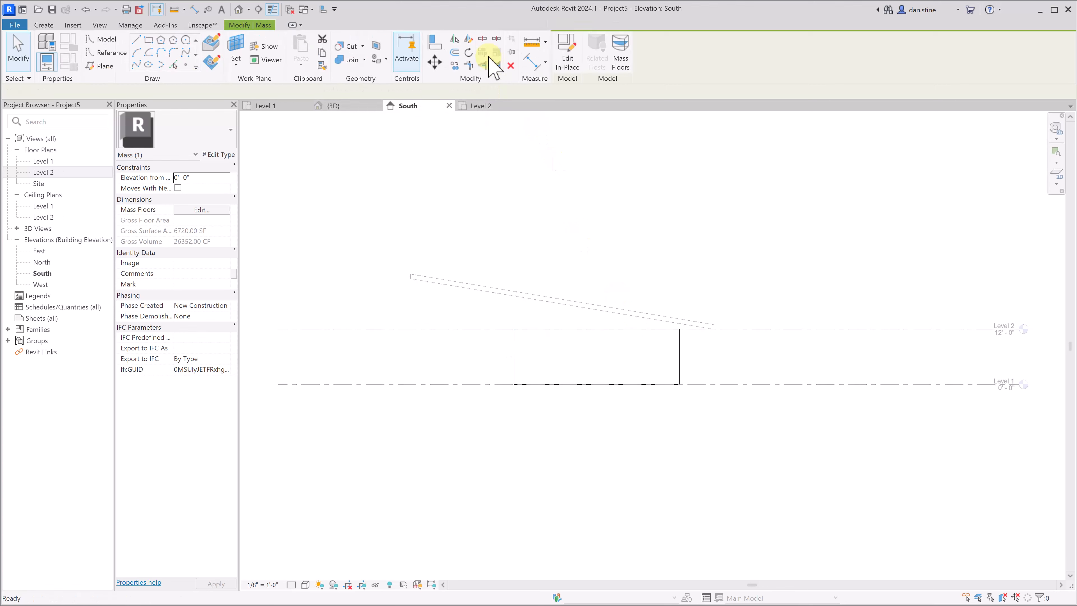
click(352, 106)
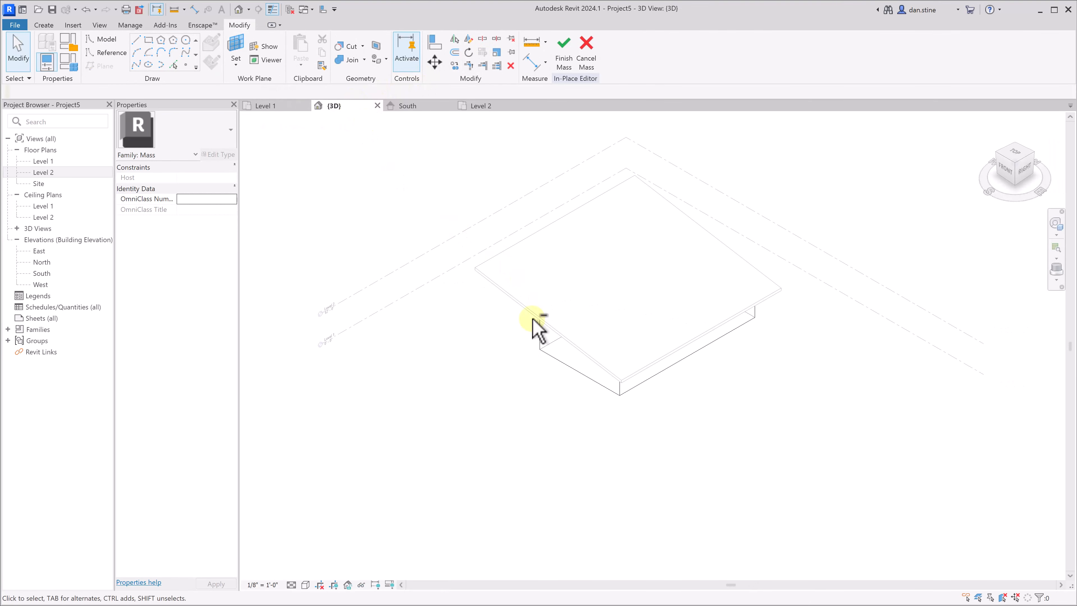
shift+middle_drag(533, 325, 702, 233)
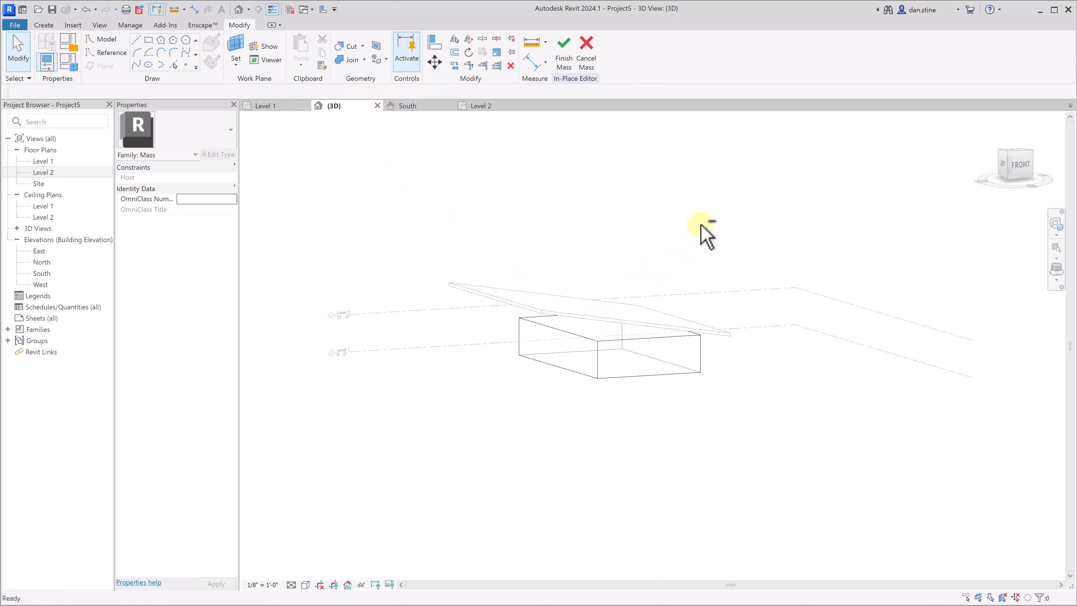
click(581, 343)
click(418, 106)
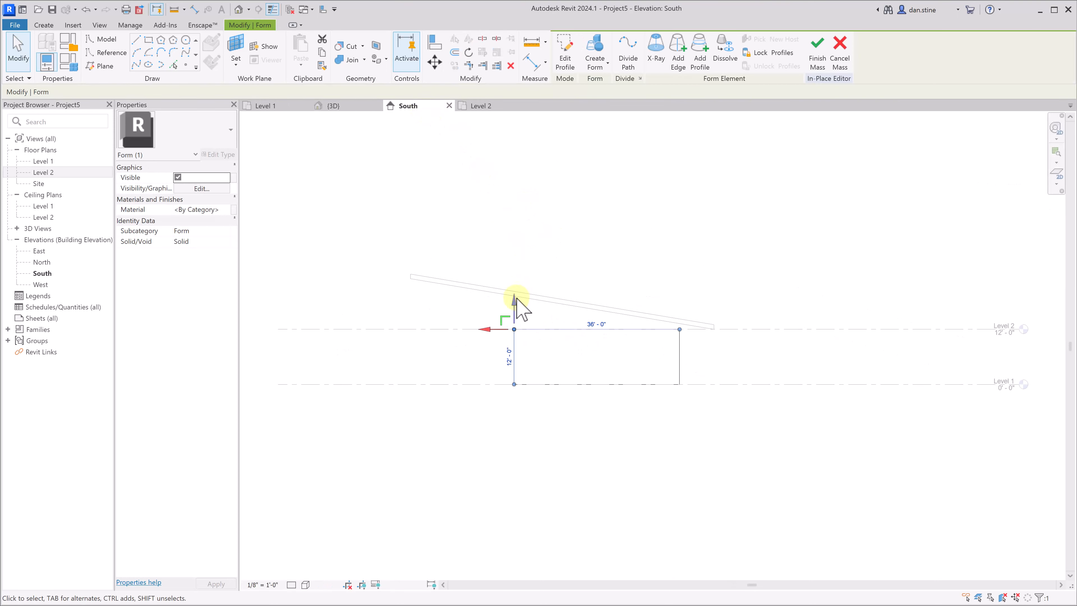
drag(517, 298, 513, 269)
click(562, 257)
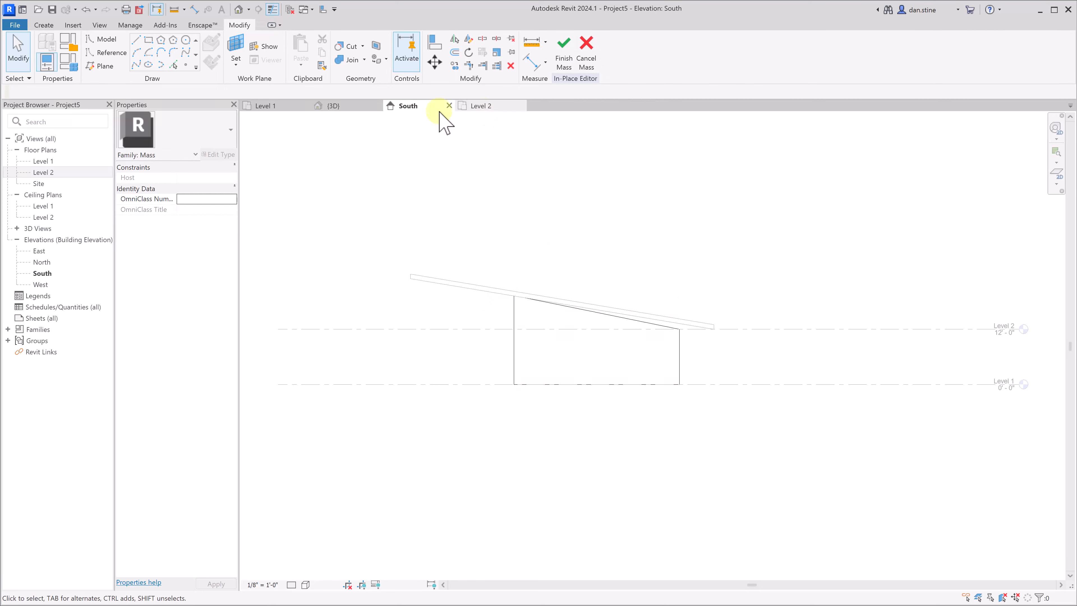
- Raise the mass's east top edge to the underside of the roof and finish the mass
click(346, 106)
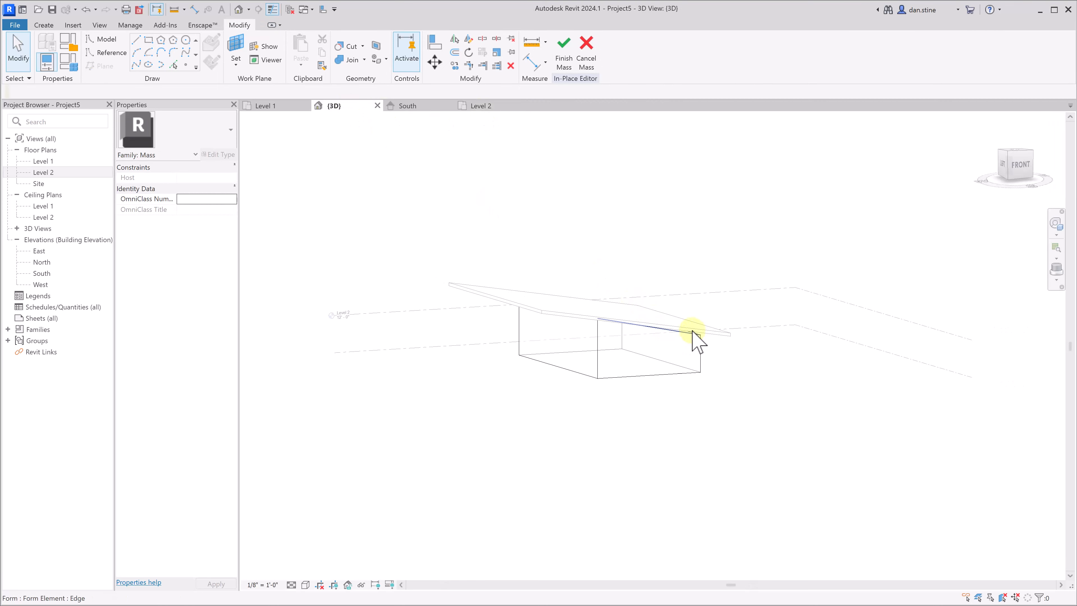
click(692, 330)
click(422, 107)
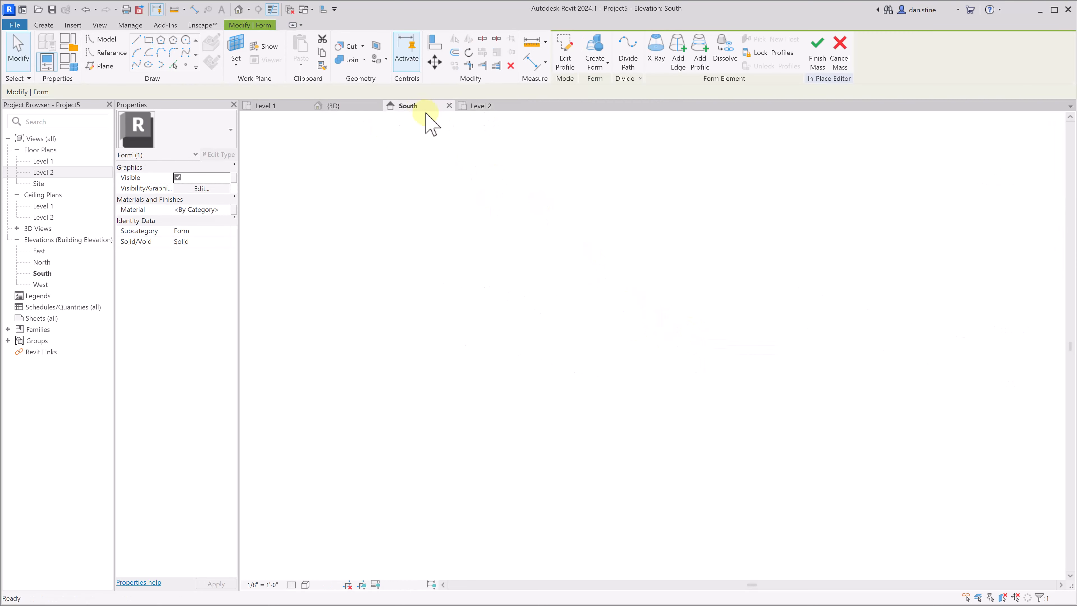
drag(679, 302, 679, 296)
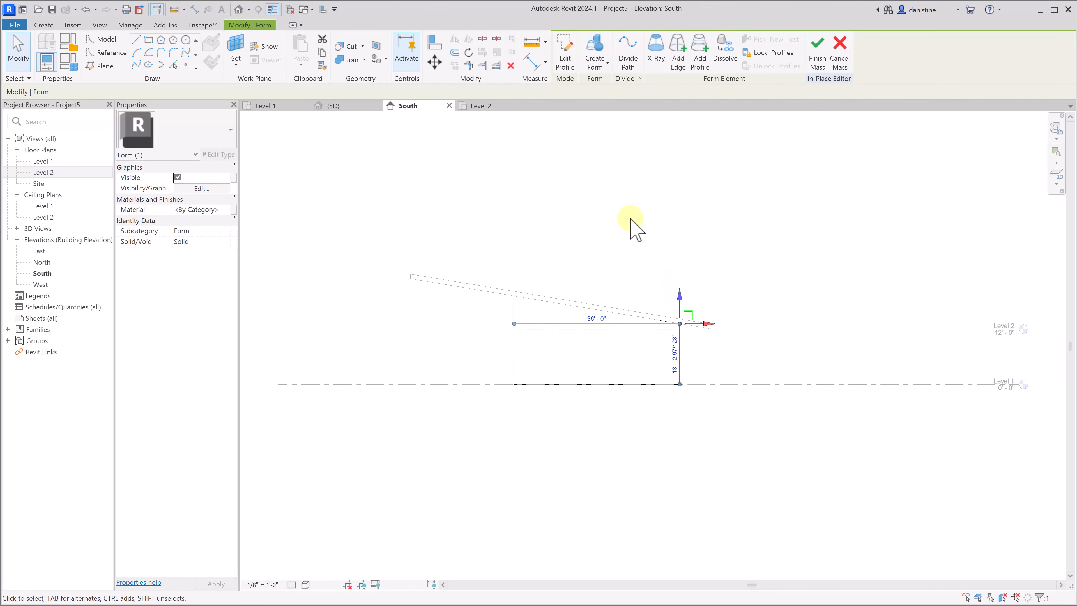
click(817, 49)
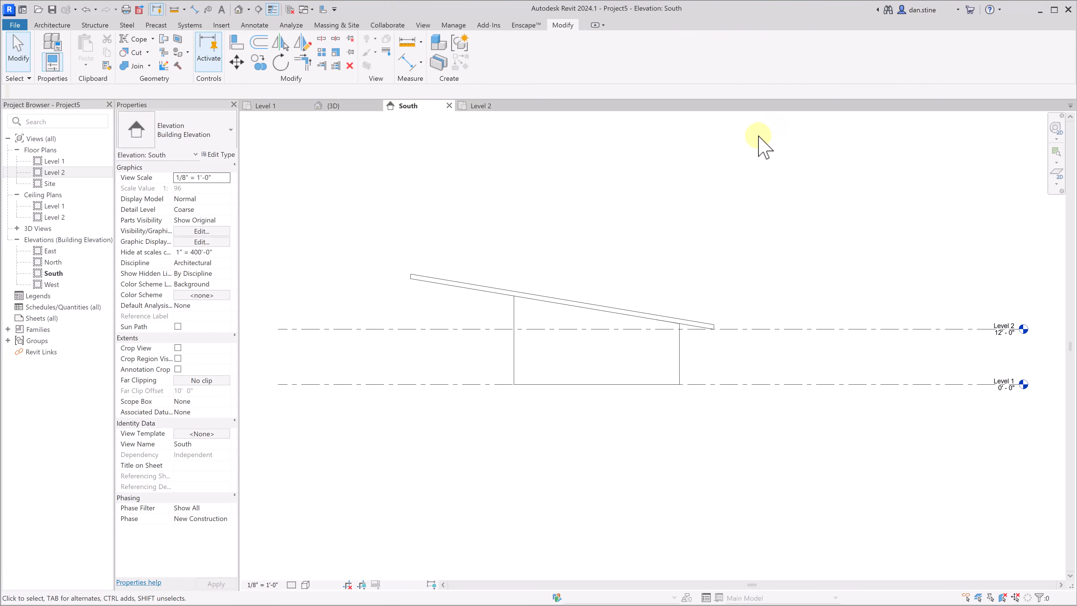
- Add a mass floor at Level 1 to the mass in the 3D view
click(333, 105)
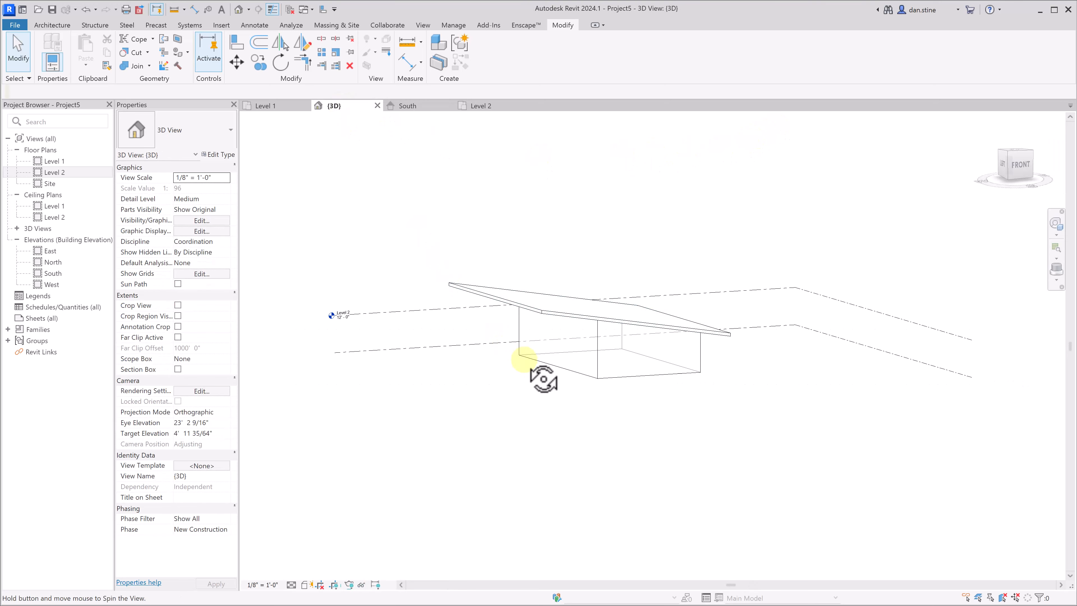
shift+middle_drag(524, 362, 596, 309)
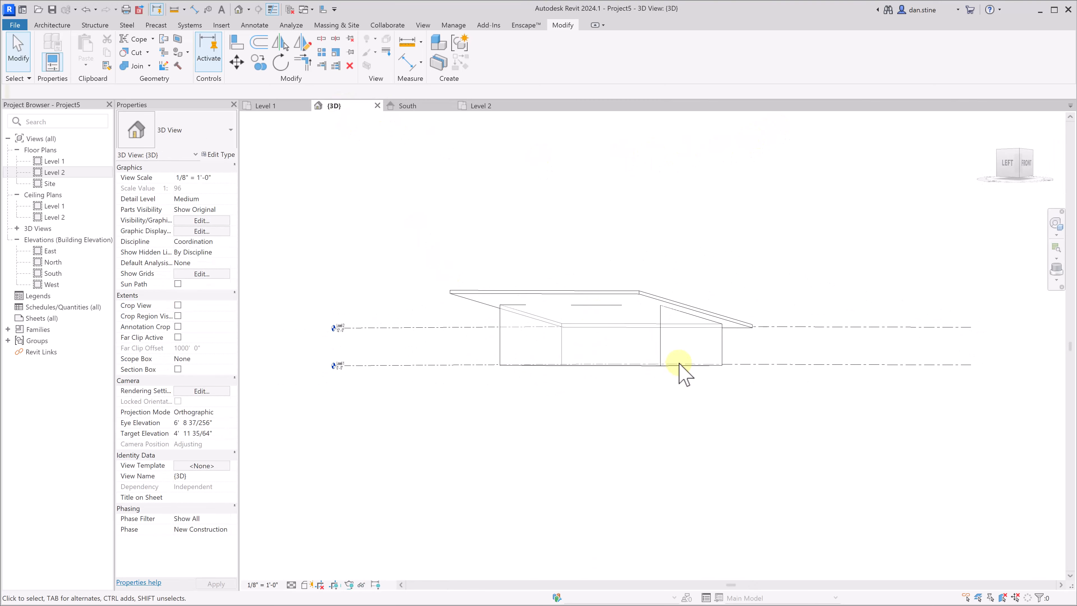
click(661, 348)
click(543, 57)
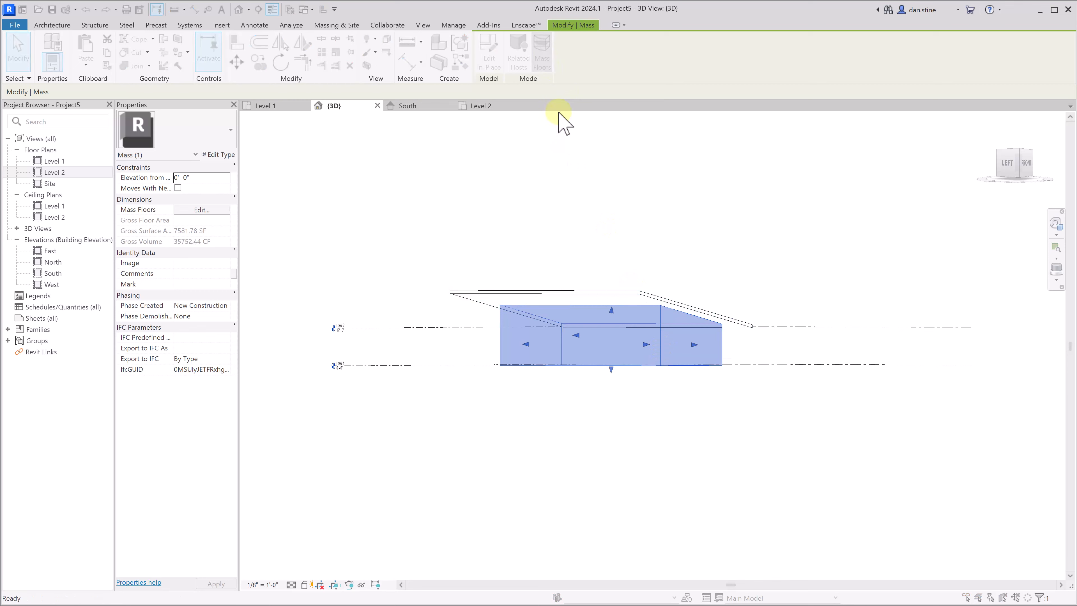
click(490, 378)
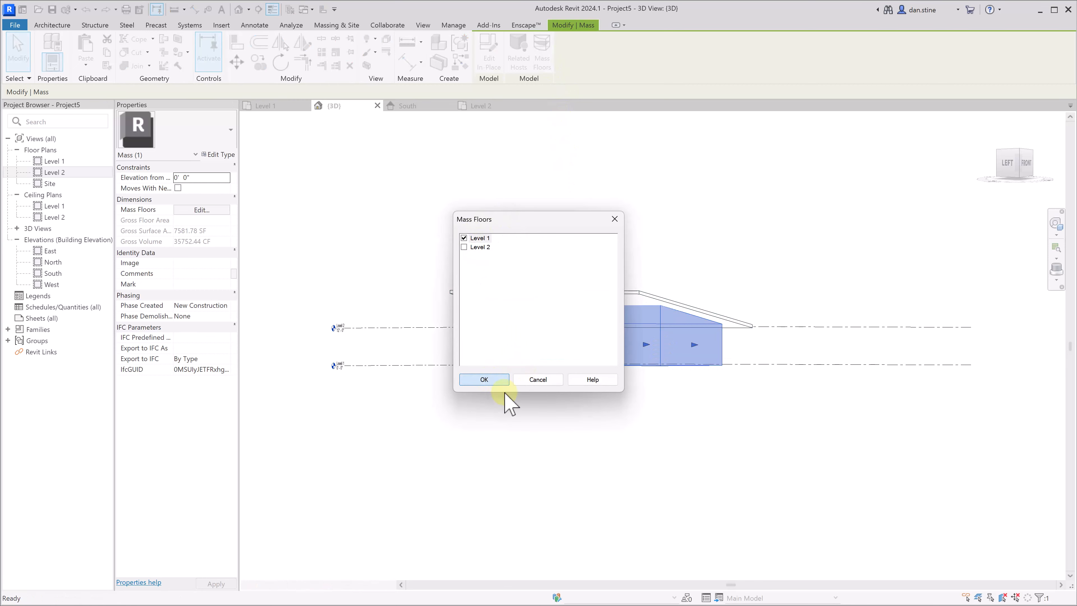
click(569, 439)
- In the energy settings, set the analytical space resolution to 6" and the analytical surface resolution to 4"
shift+middle_drag(577, 265, 526, 352)
click(296, 25)
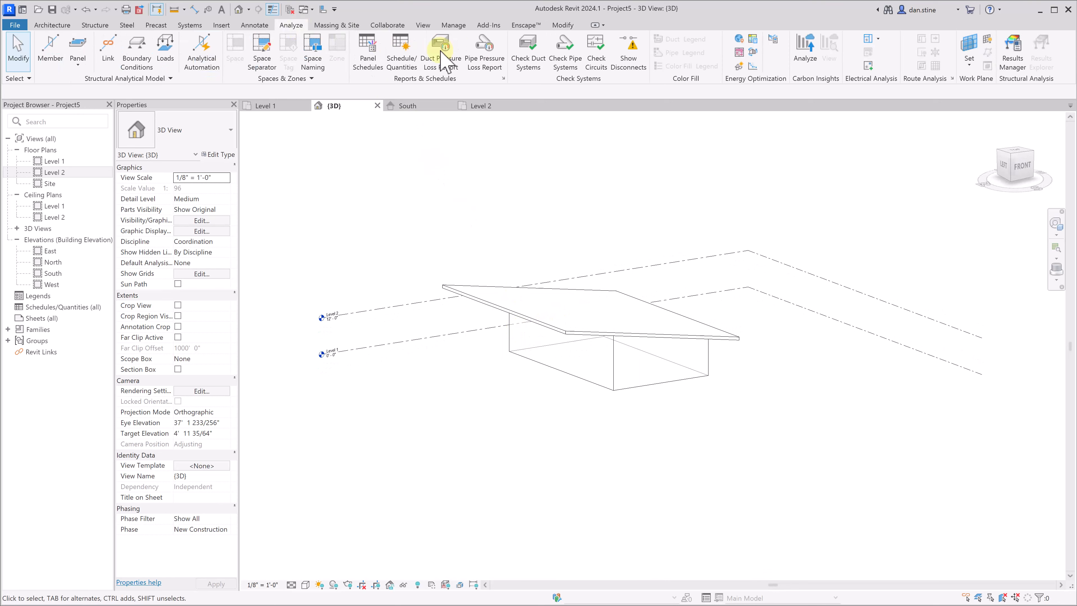
click(773, 39)
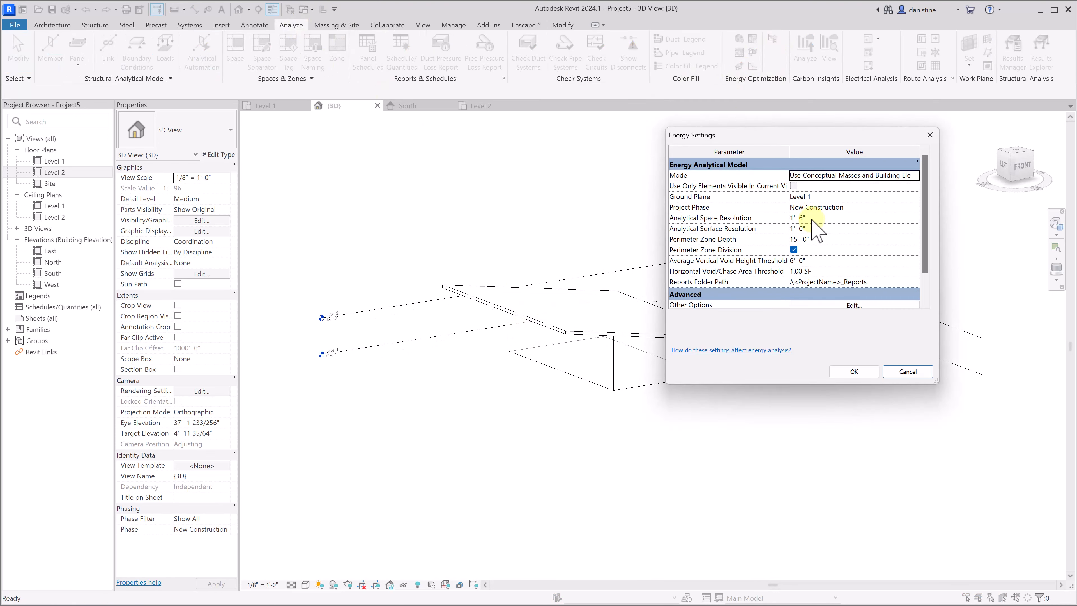
click(813, 240)
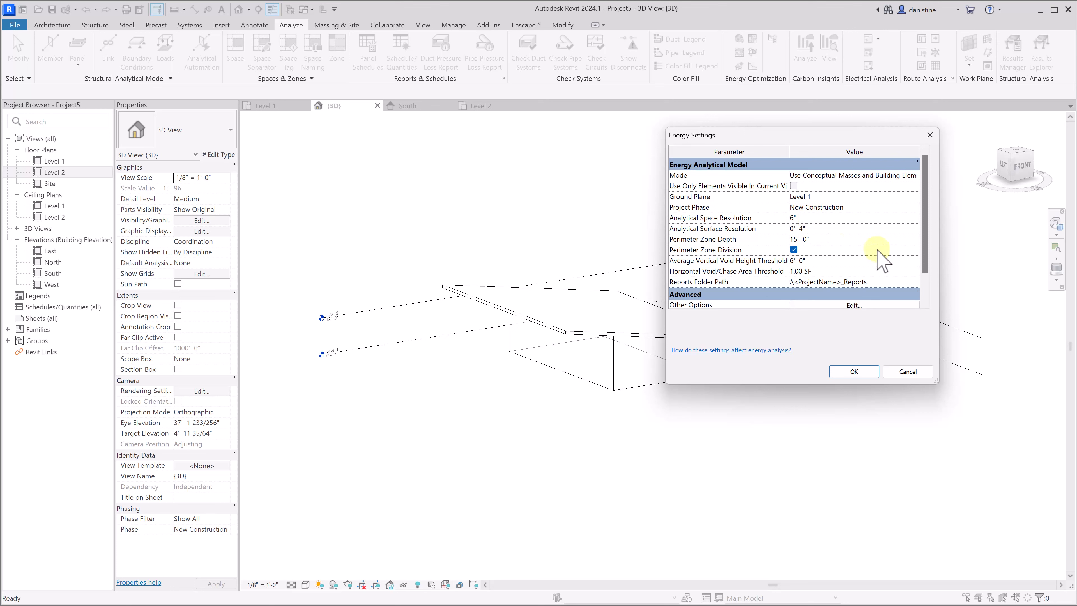
- Review the advanced energy options down to the building type and accept the energy settings
click(834, 305)
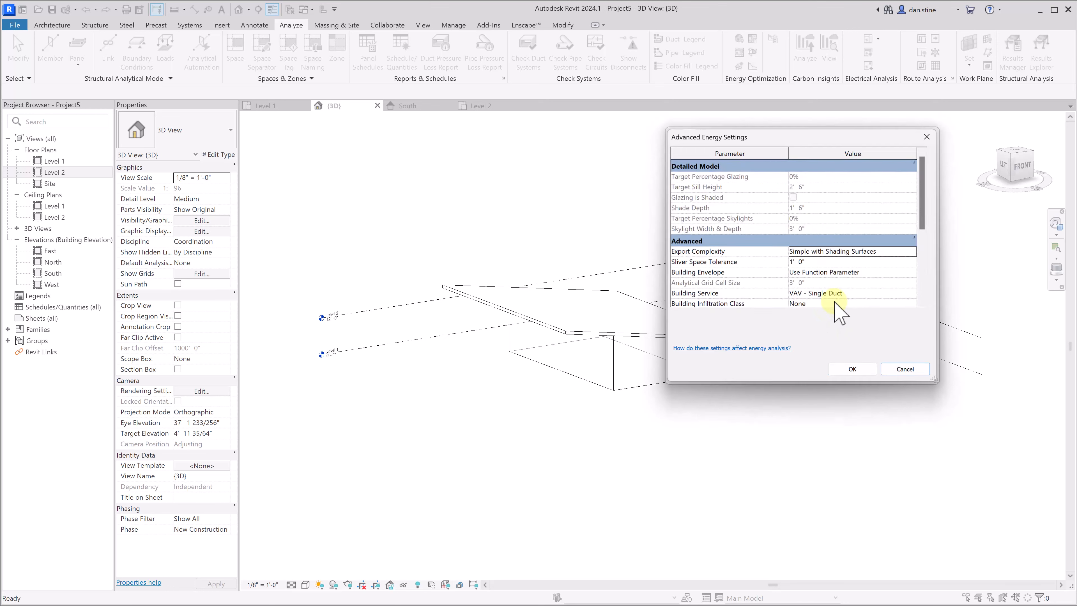
scroll(863, 289, down, 3)
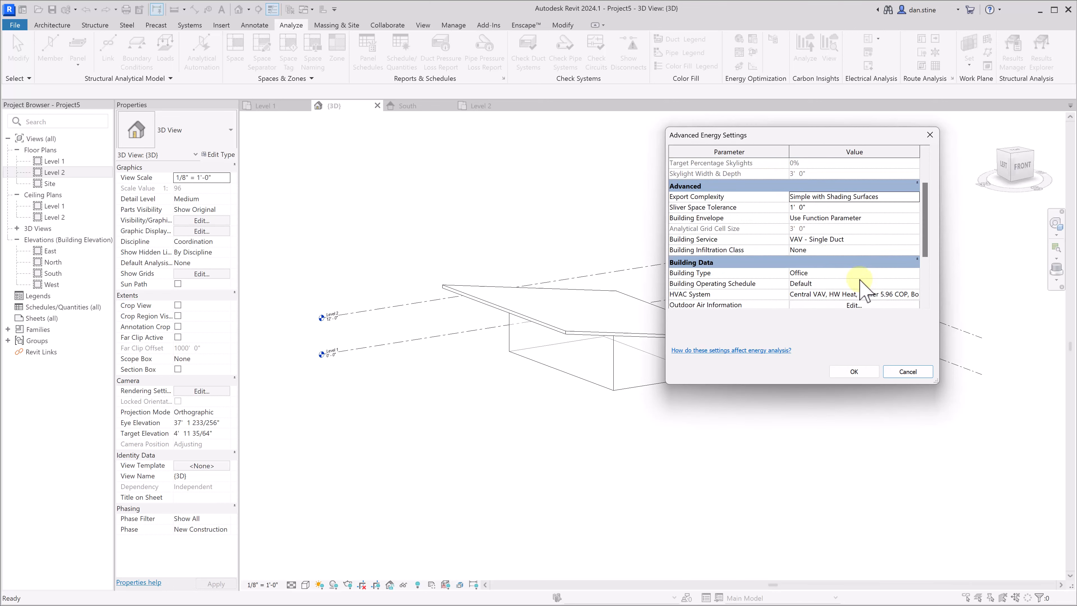
click(821, 273)
click(854, 372)
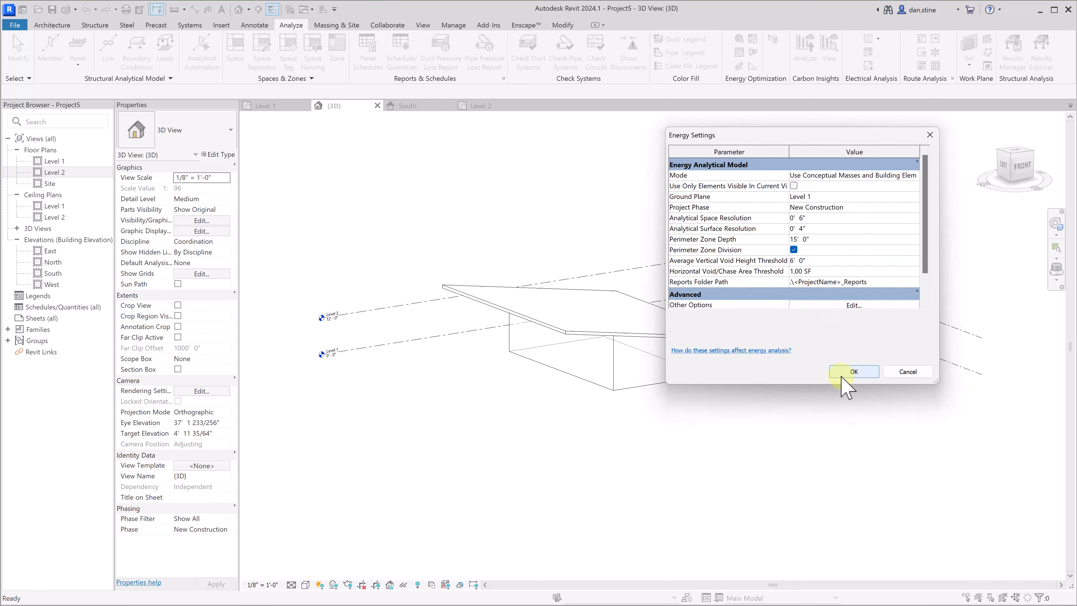
click(844, 372)
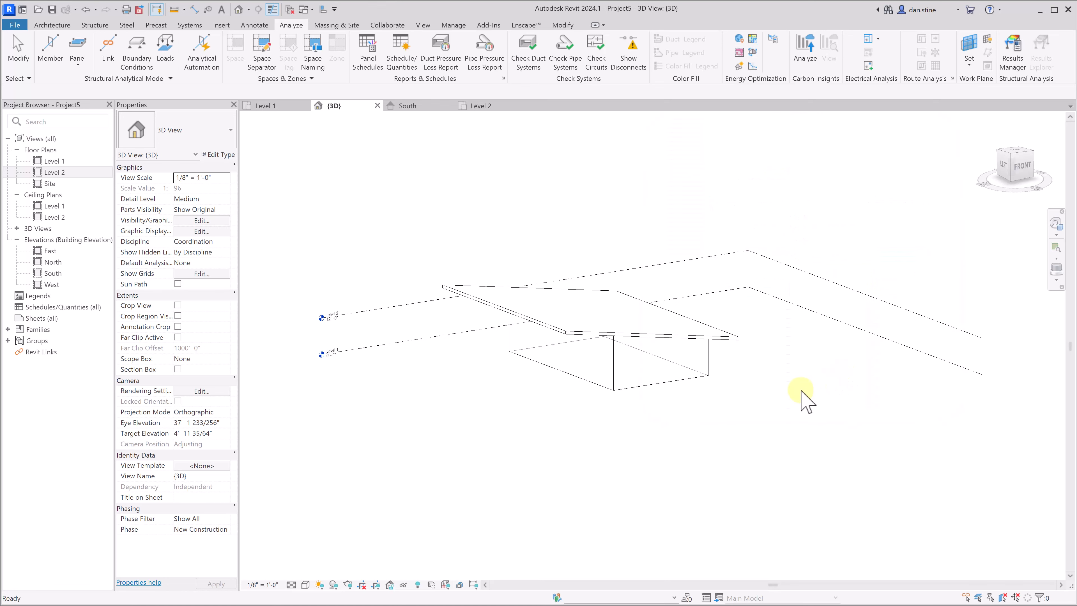
- Create the energy analytical model from the mass and roof
click(738, 66)
click(704, 307)
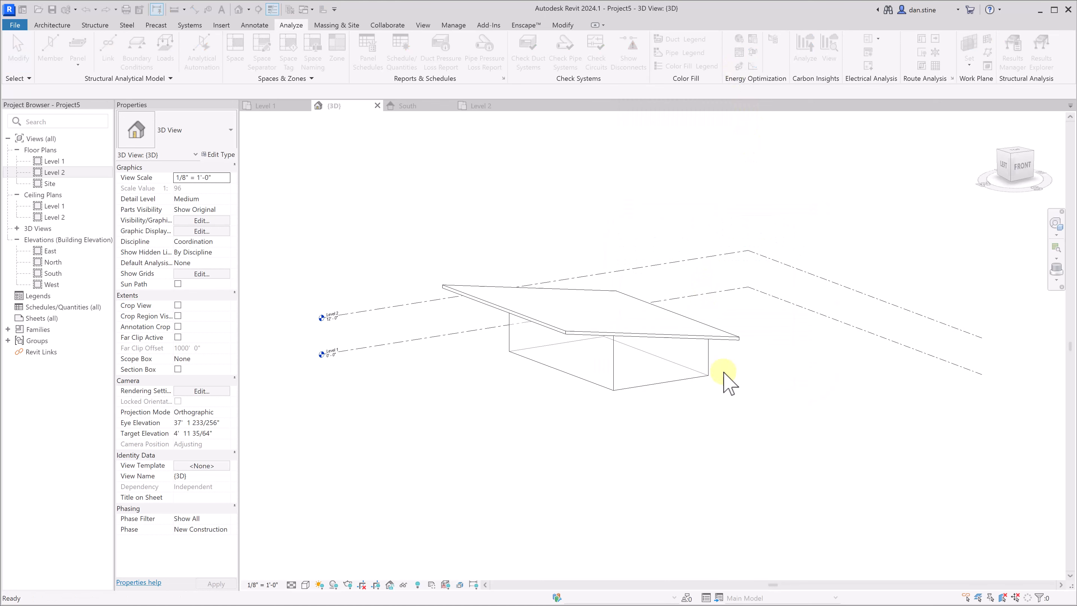
- Duplicate the Analytical Spaces 3D view and rename the copy Analytical Surfaces
click(16, 229)
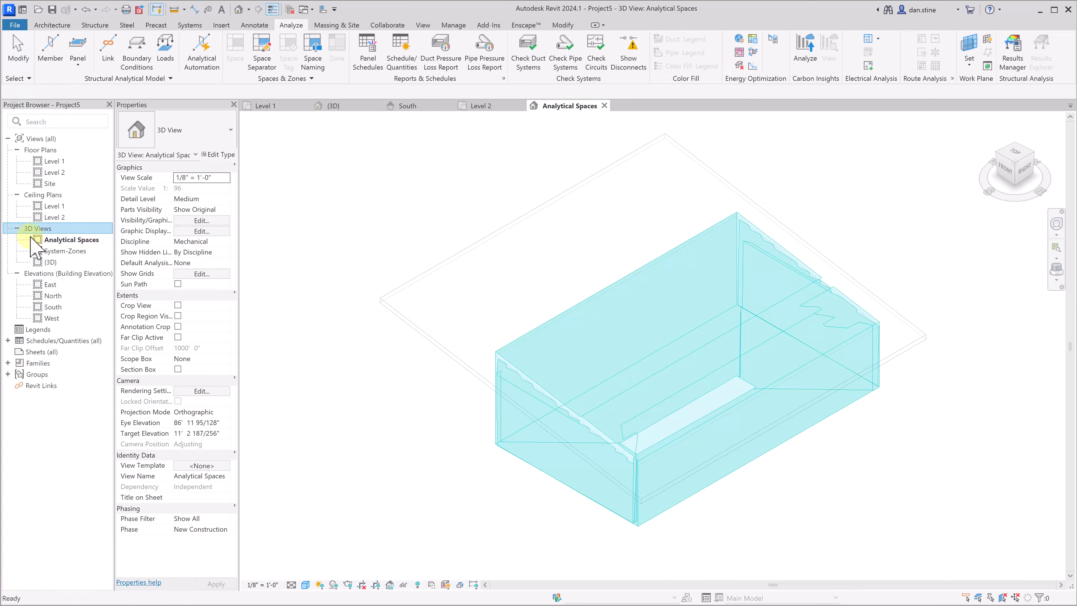
right_click(47, 240)
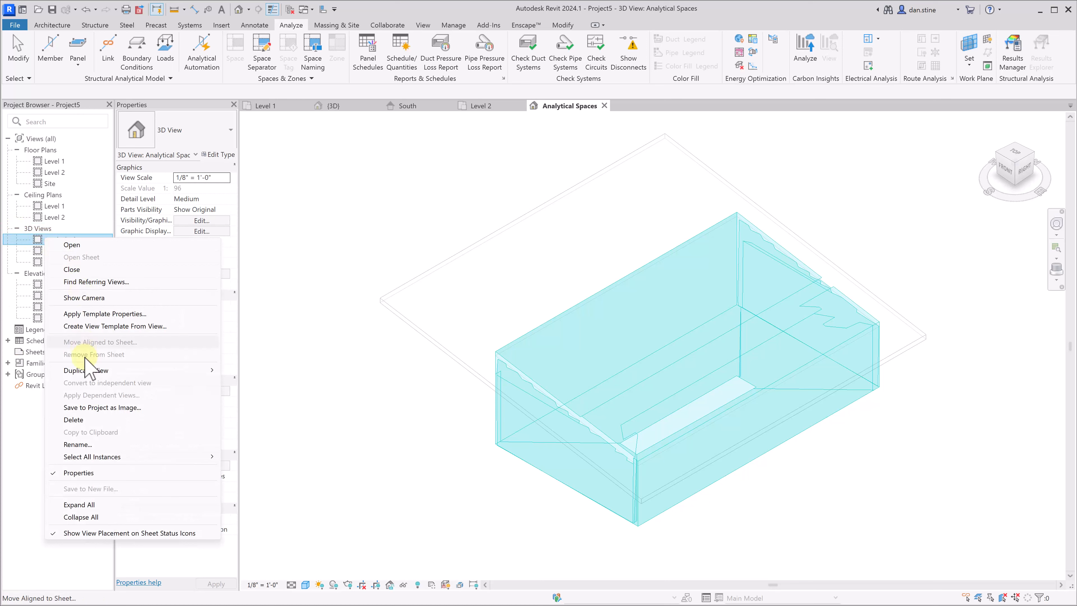
mouse_move(157, 370)
click(250, 370)
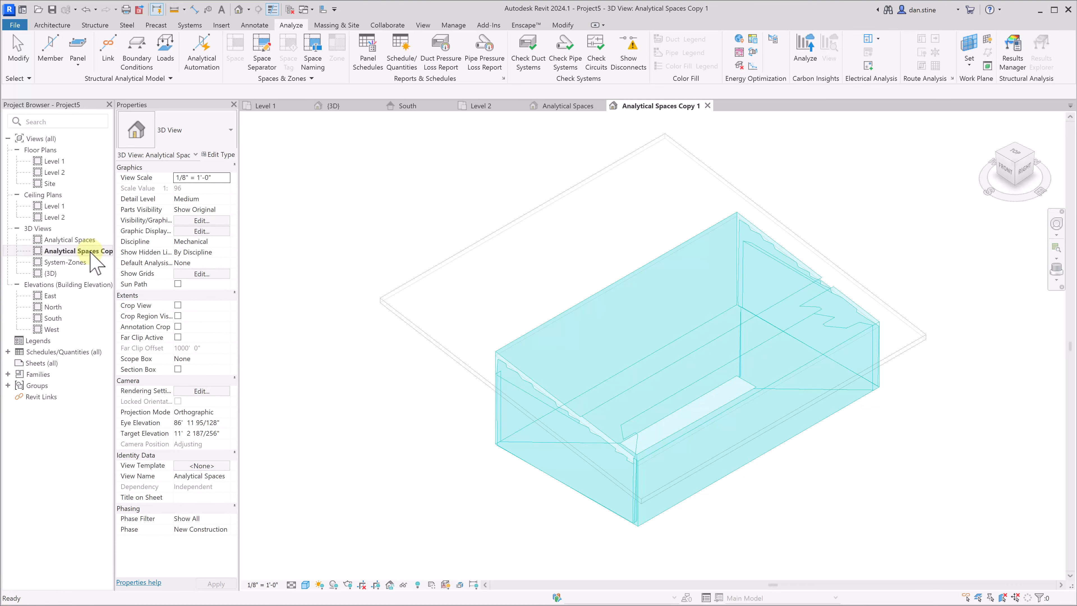
right_click(90, 253)
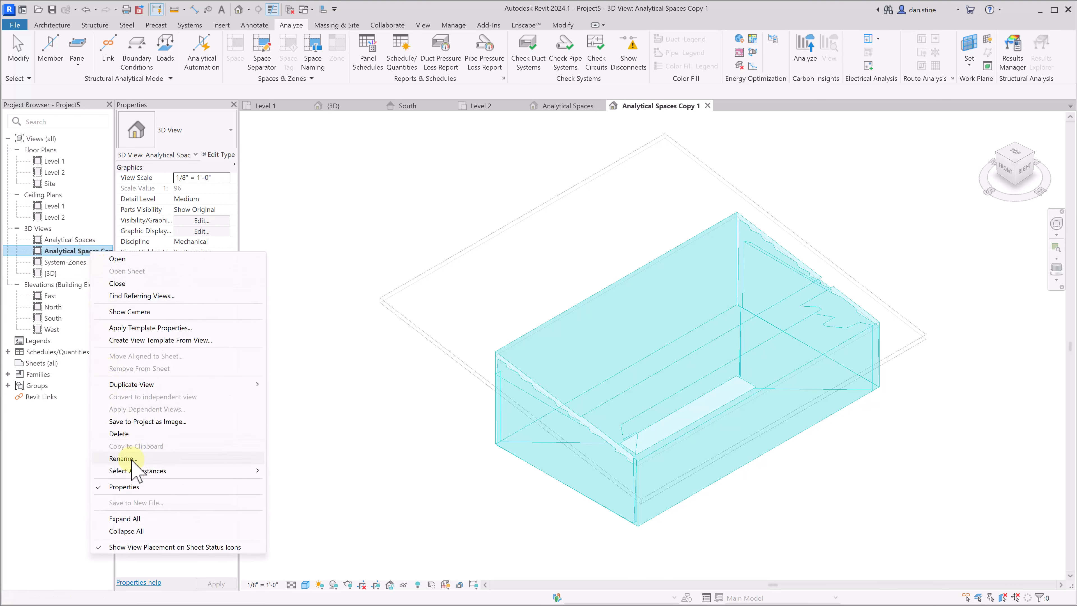
click(122, 458)
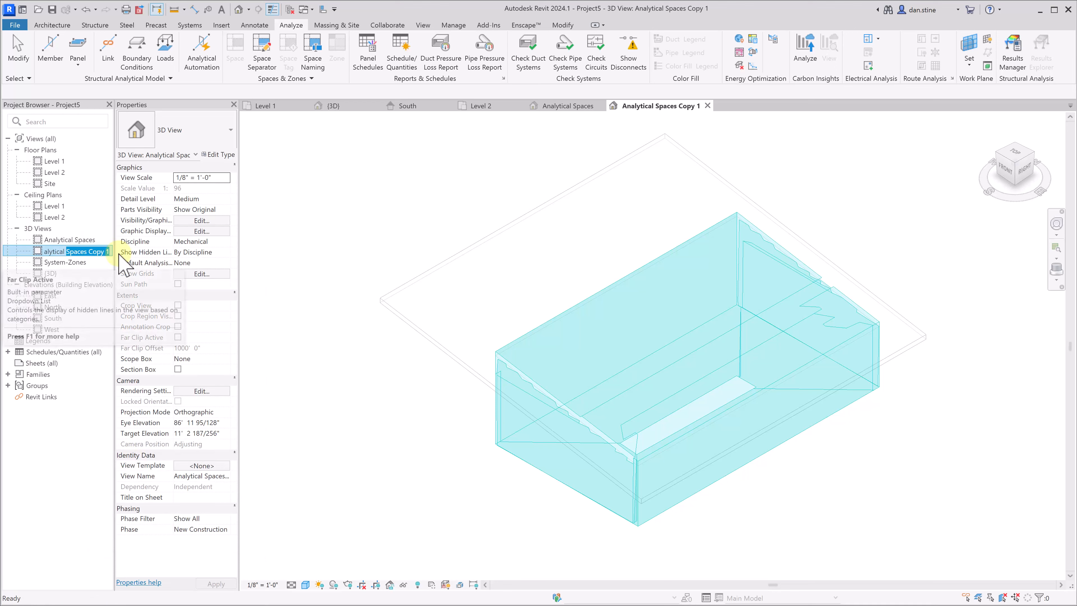
text(Surfaces)
key(Return)
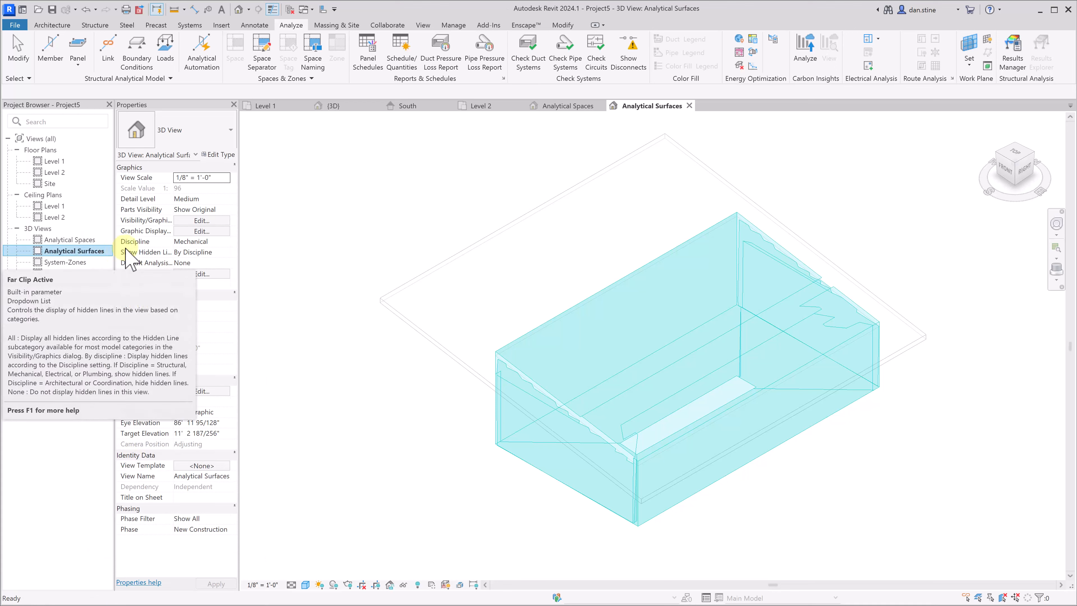
- In the Analytical Surfaces view's visibility overrides, hide the Analytical Spaces category and show the Analytical Surfaces category
key(v)
key(v)
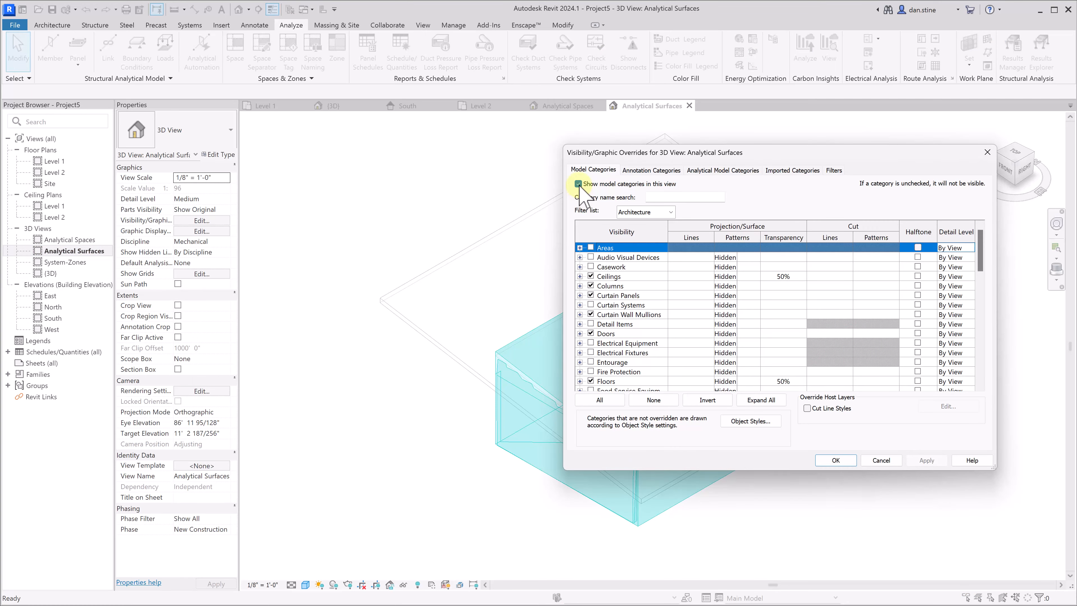
click(695, 170)
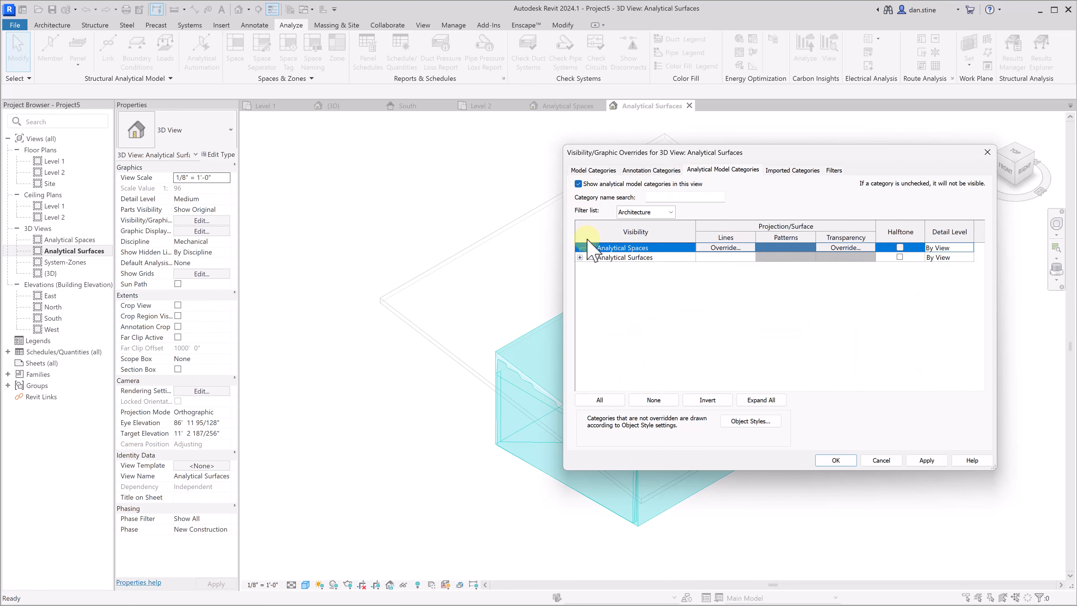
click(590, 247)
click(836, 460)
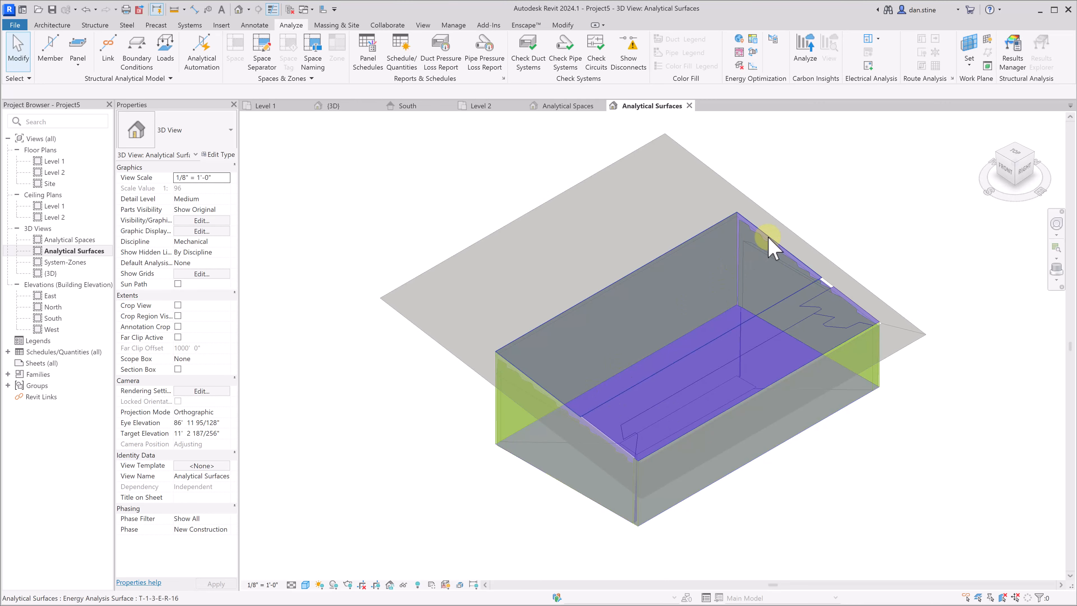
- Inspect the energy analysis properties of the roof surface over the mass, the front exterior wall surface, and the large overhanging shade surface
click(747, 351)
shift+middle_drag(650, 419, 735, 371)
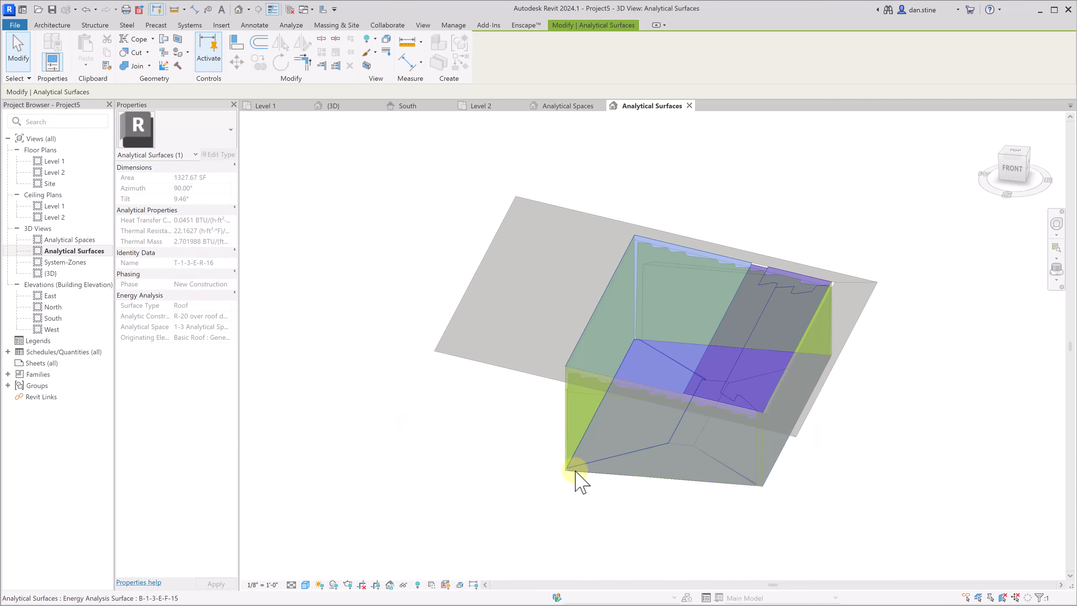
click(567, 472)
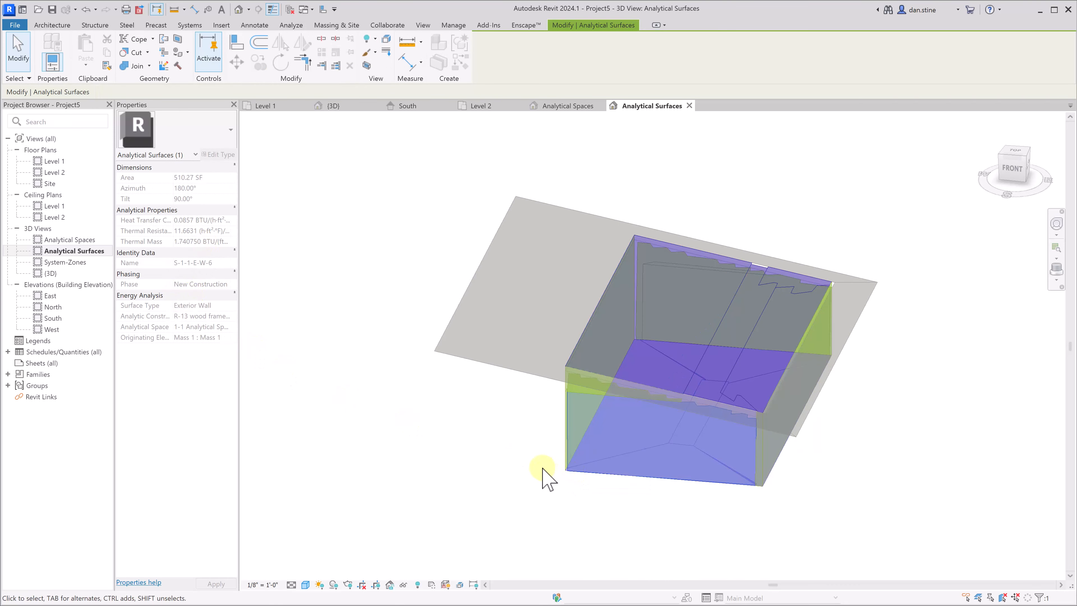
click(448, 354)
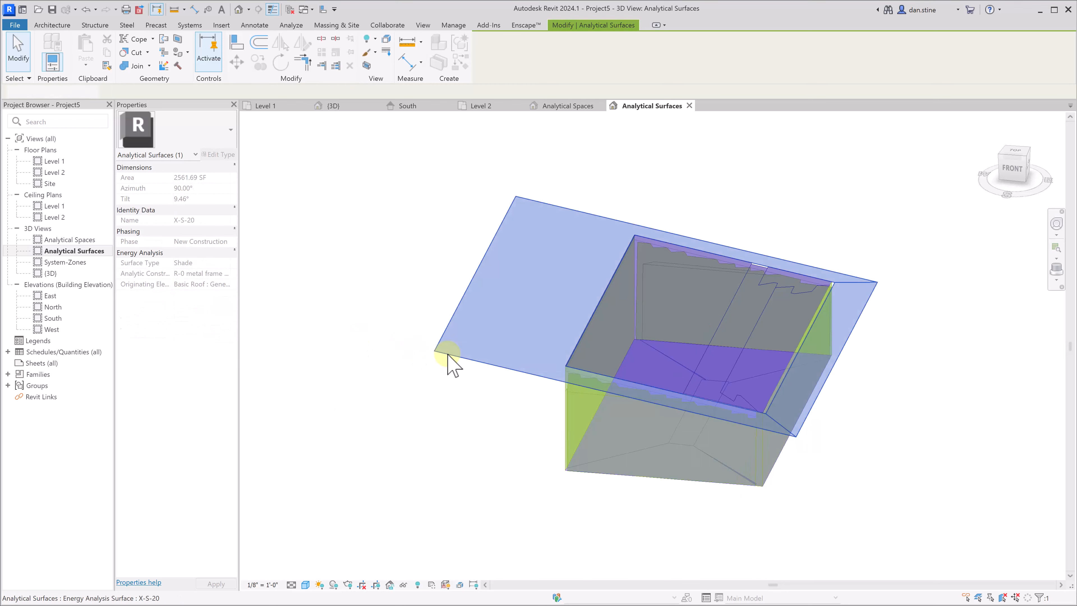
click(292, 317)
- Hide the Roofs subcategory of Analytical Surfaces in the view and apply the change
key(v)
key(v)
drag(671, 155, 184, 154)
click(237, 172)
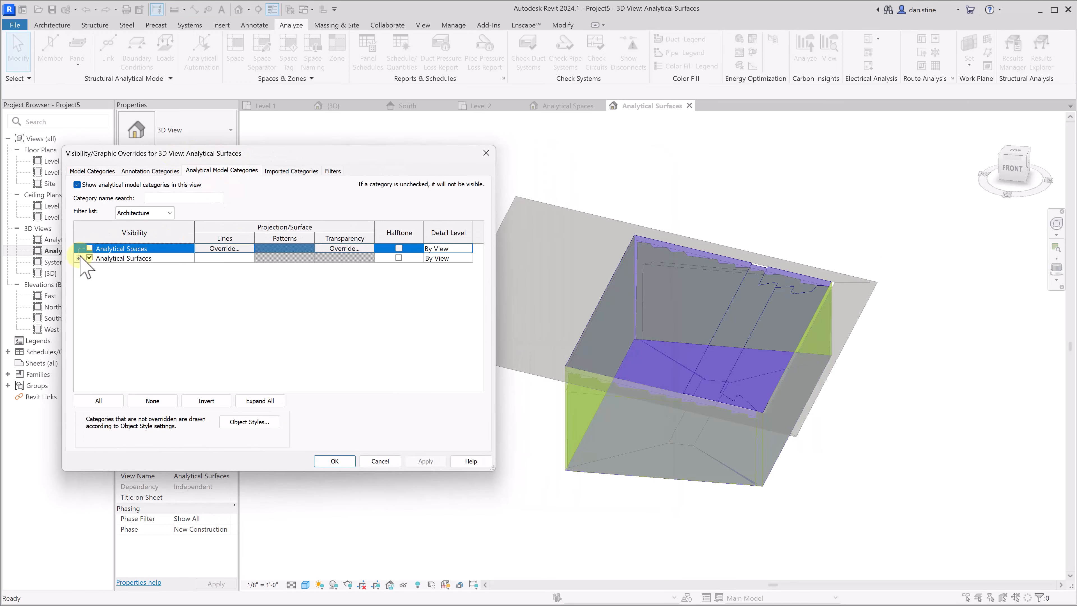
click(78, 249)
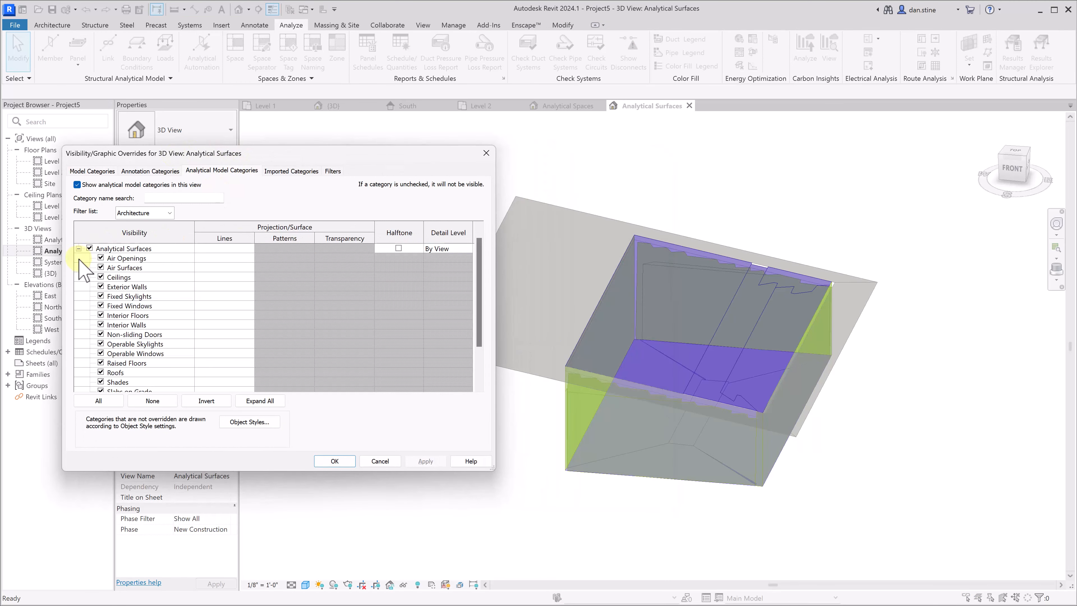
click(101, 372)
click(423, 461)
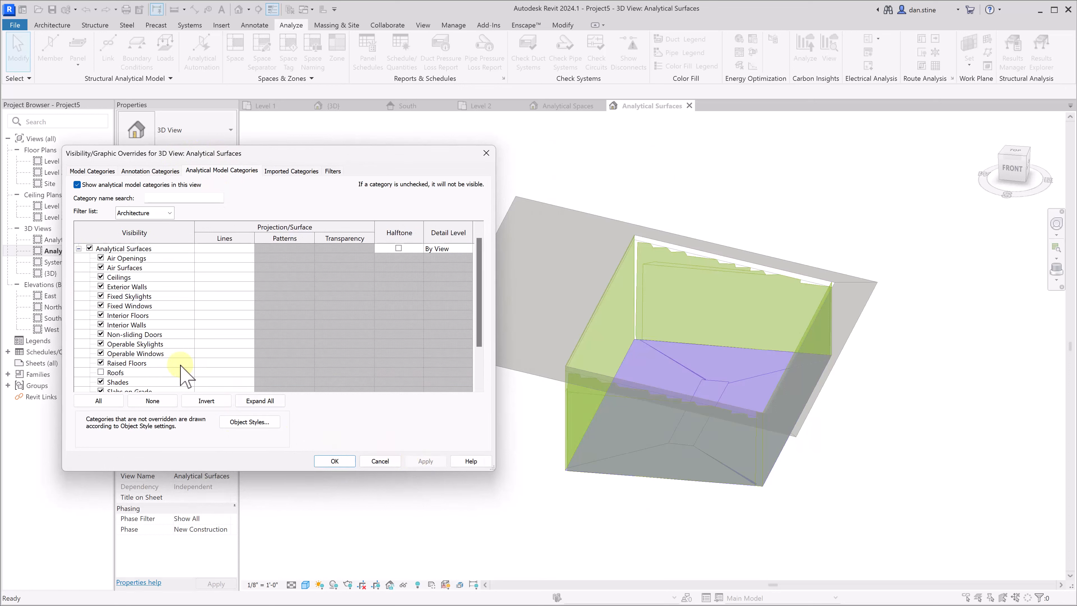
- Hide the Shades and Slabs on Grade subcategories of Analytical Surfaces, applying each change
scroll(153, 358, down, 2)
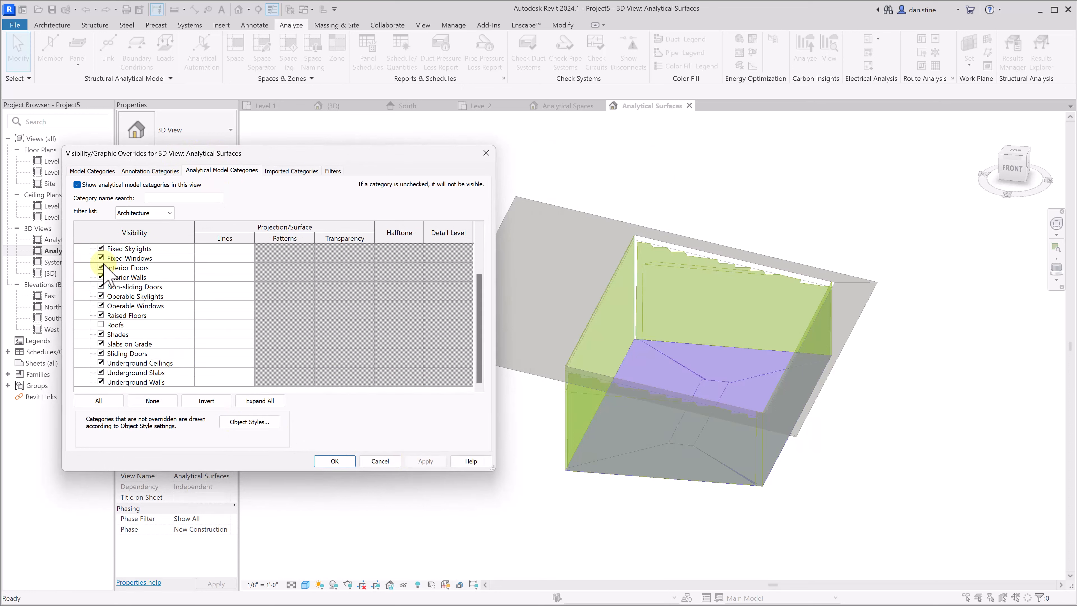
click(100, 334)
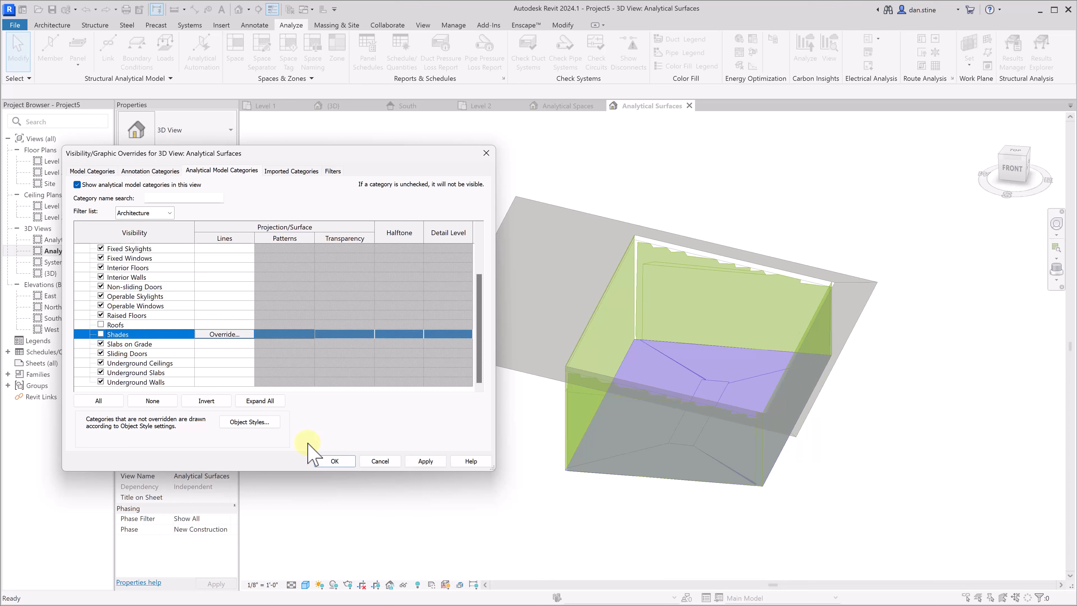
click(425, 461)
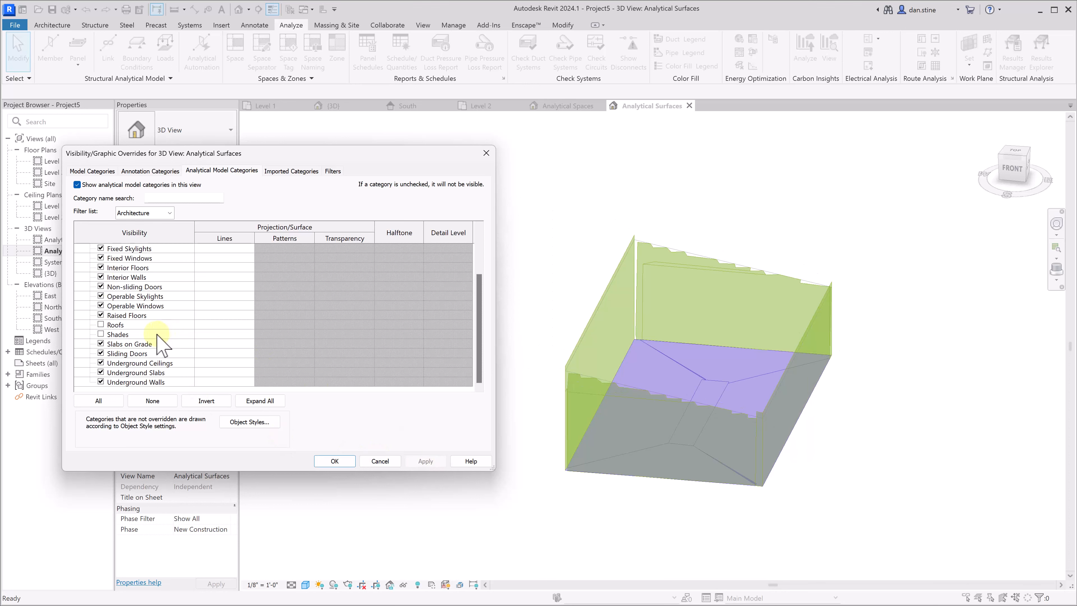
click(100, 343)
click(420, 462)
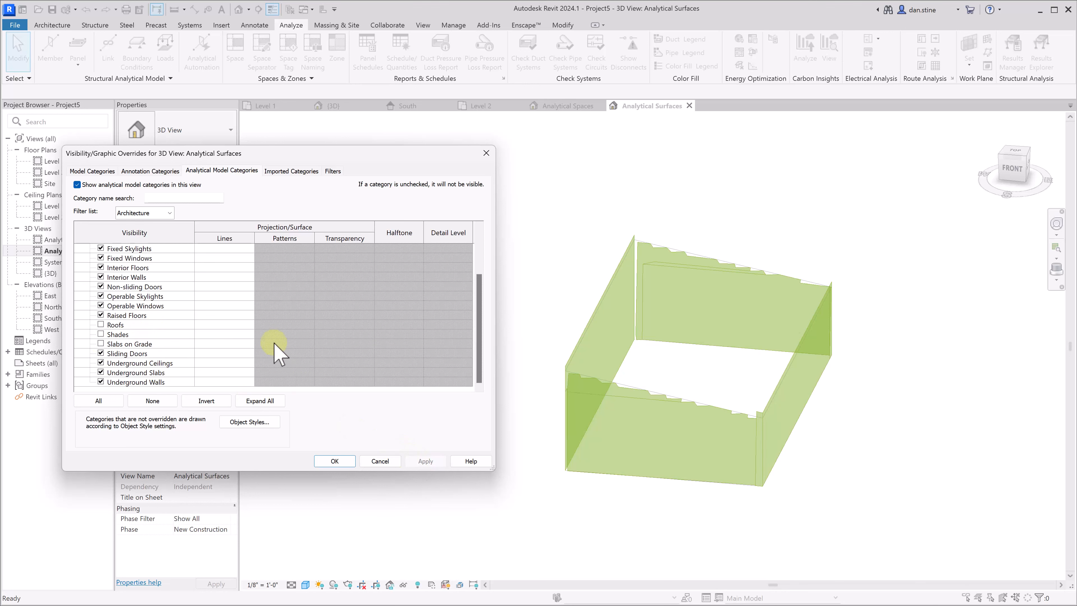
- Hide the Exterior Walls subcategory of Analytical Surfaces and apply the change
scroll(153, 316, up, 2)
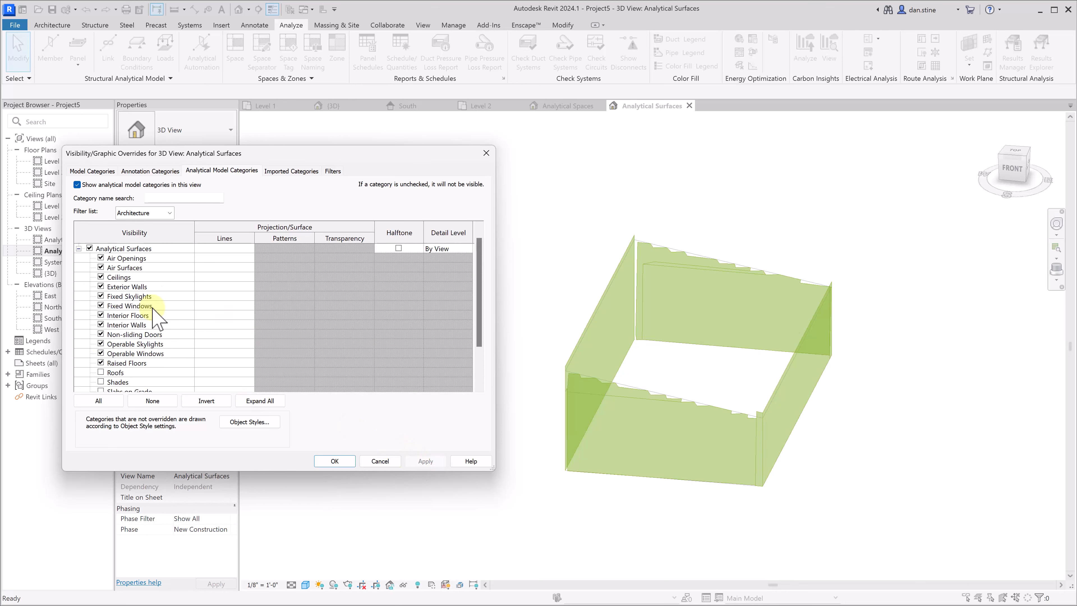
click(101, 287)
click(421, 463)
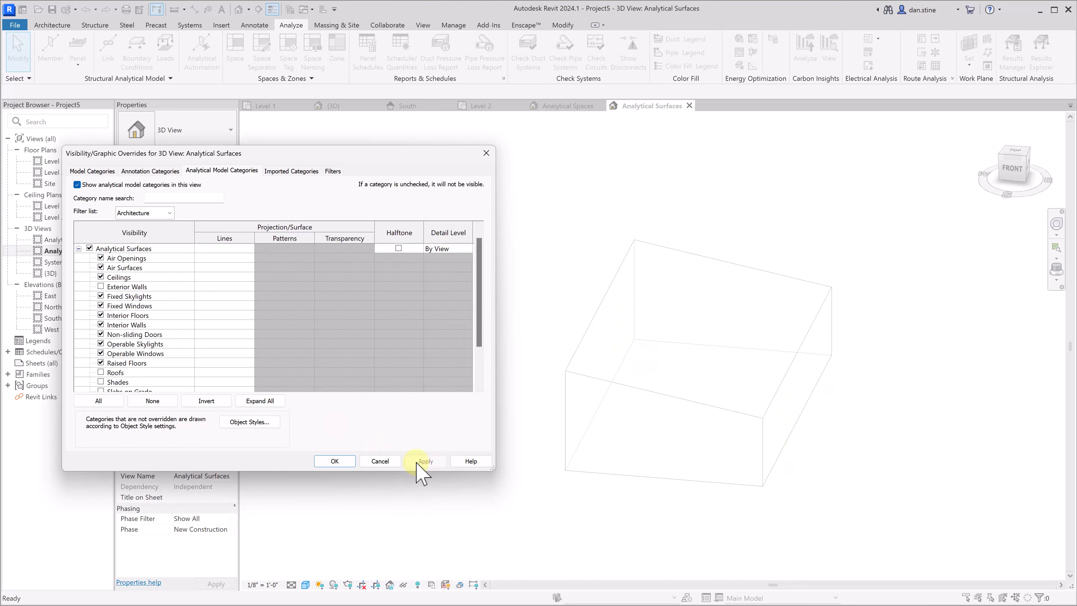
- Turn all analytical model categories back on in the view and accept the visibility overrides
click(98, 400)
click(101, 372)
click(335, 461)
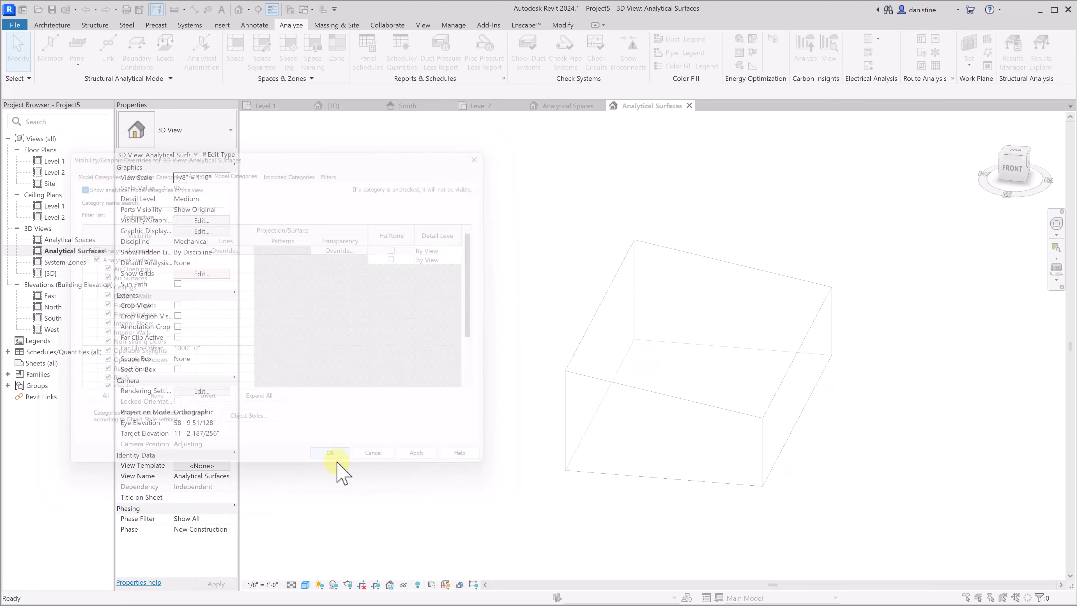
- On the Level 1 plan, draw two 16' 0" high Storefront curtain walls along the mass's west edge, the northern one about 20' 6" long
click(279, 108)
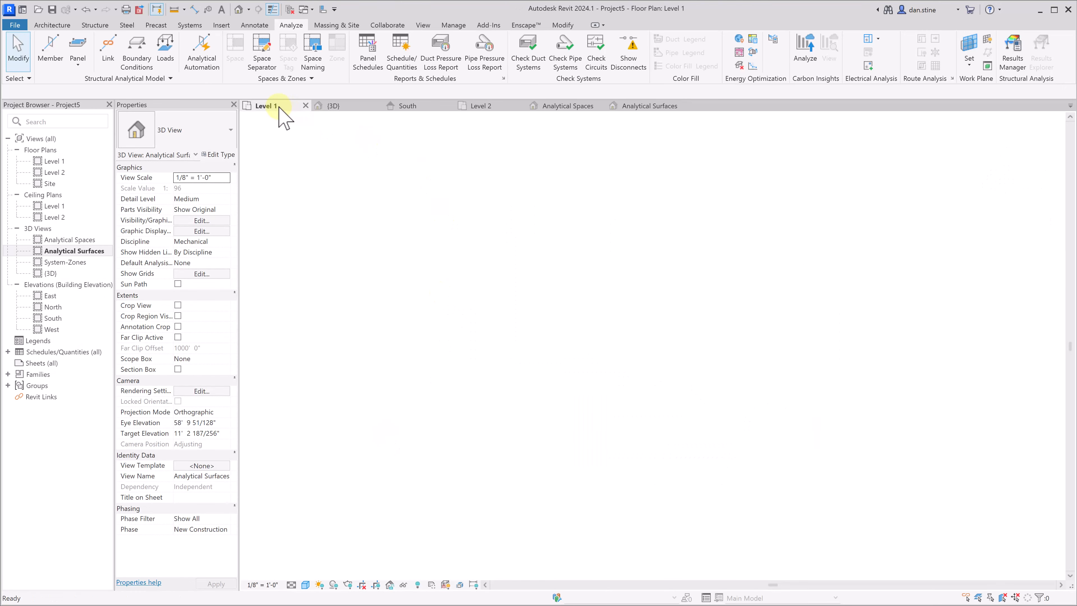
click(59, 26)
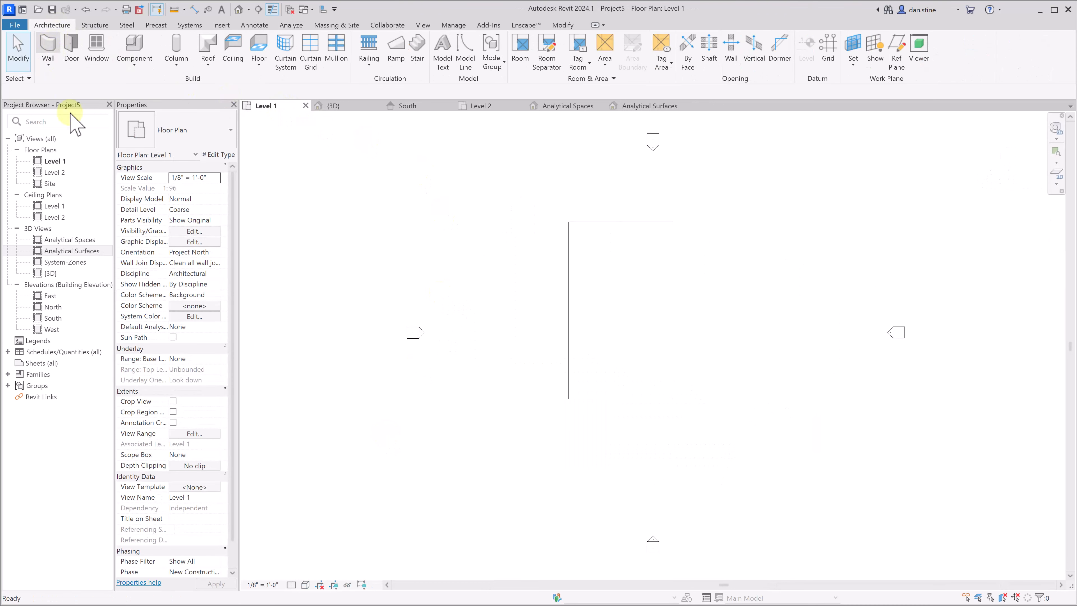
key(w)
key(a)
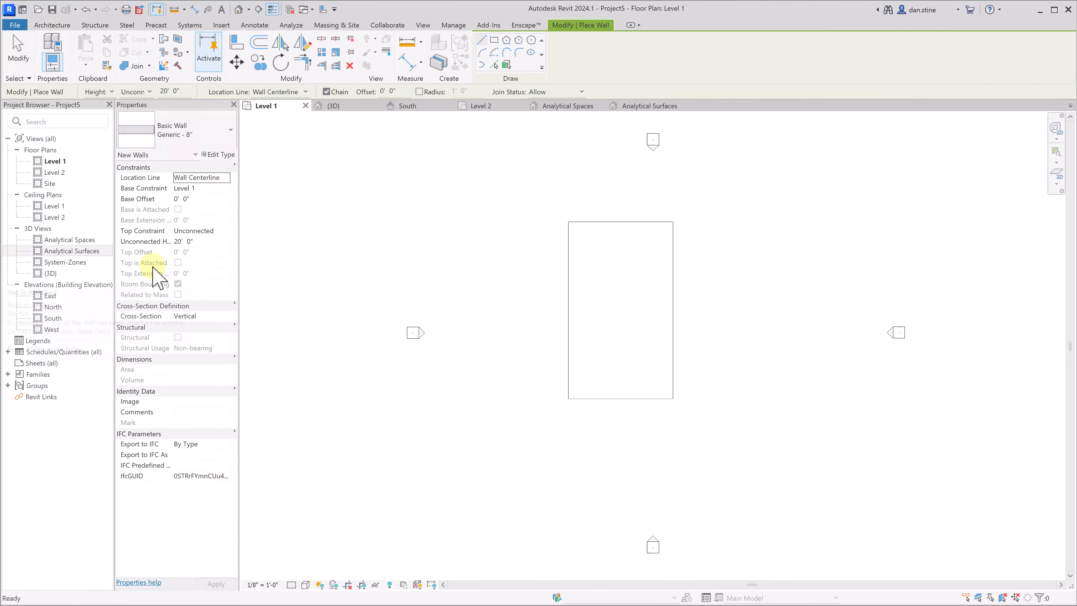
click(200, 137)
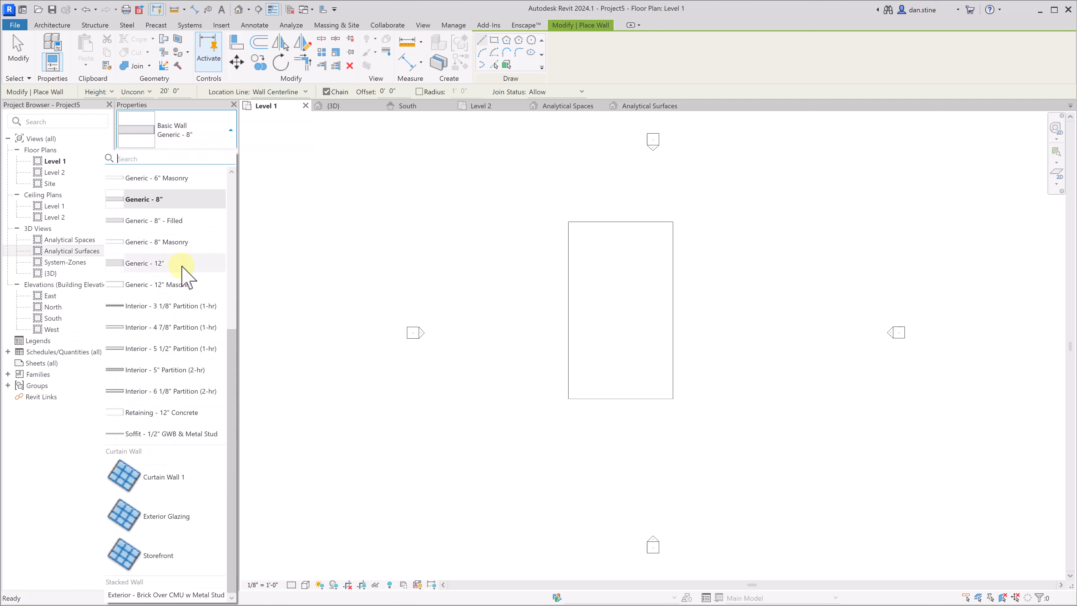
click(172, 557)
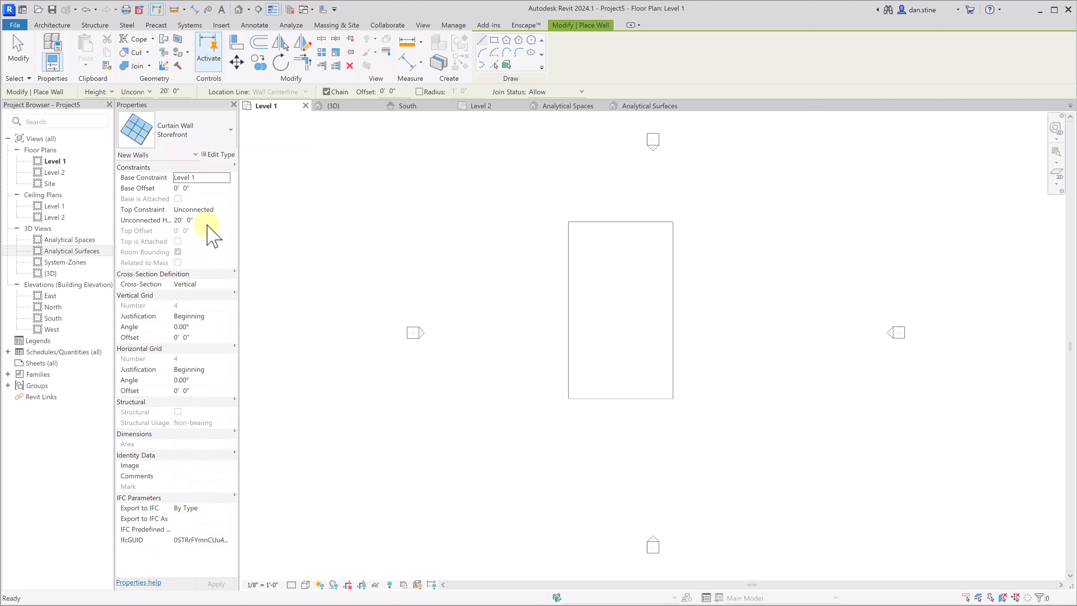
click(568, 386)
click(589, 314)
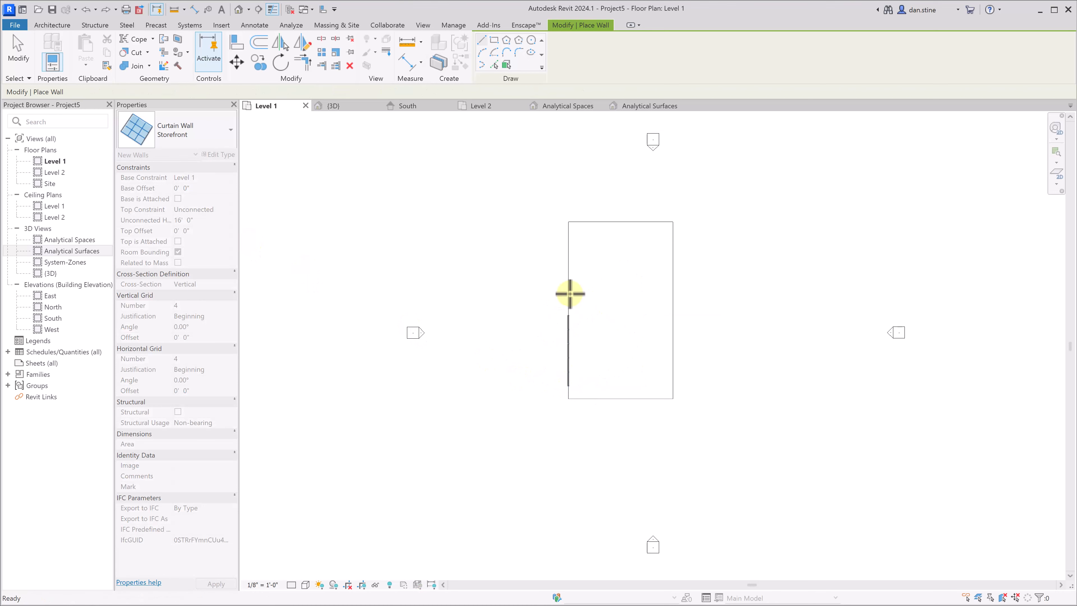
click(569, 293)
click(568, 235)
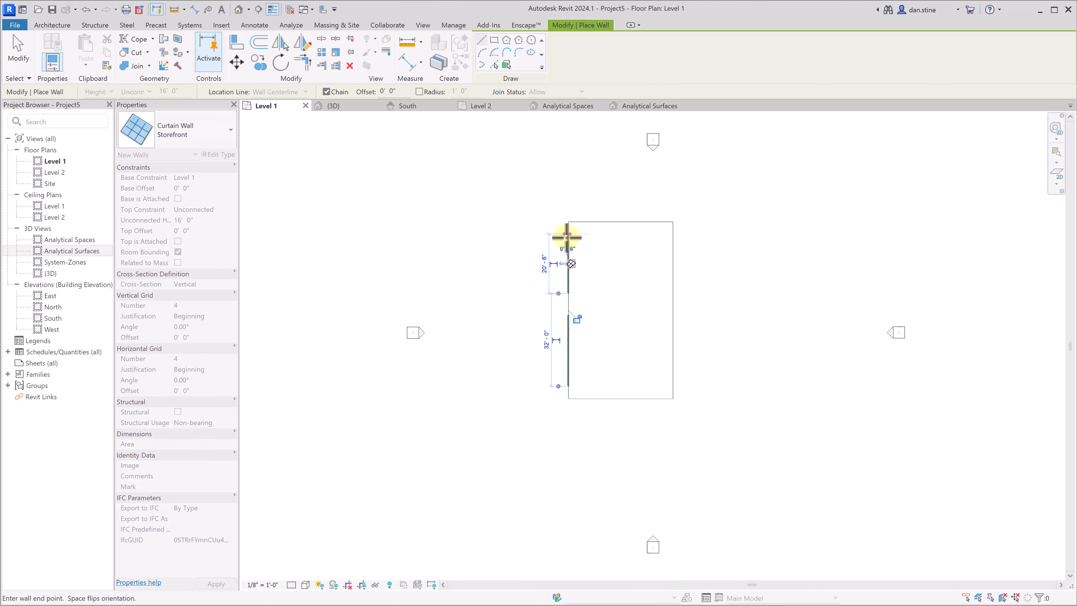
- Draw two short, separate Storefront curtain walls along the mass's north edge
click(582, 221)
click(599, 221)
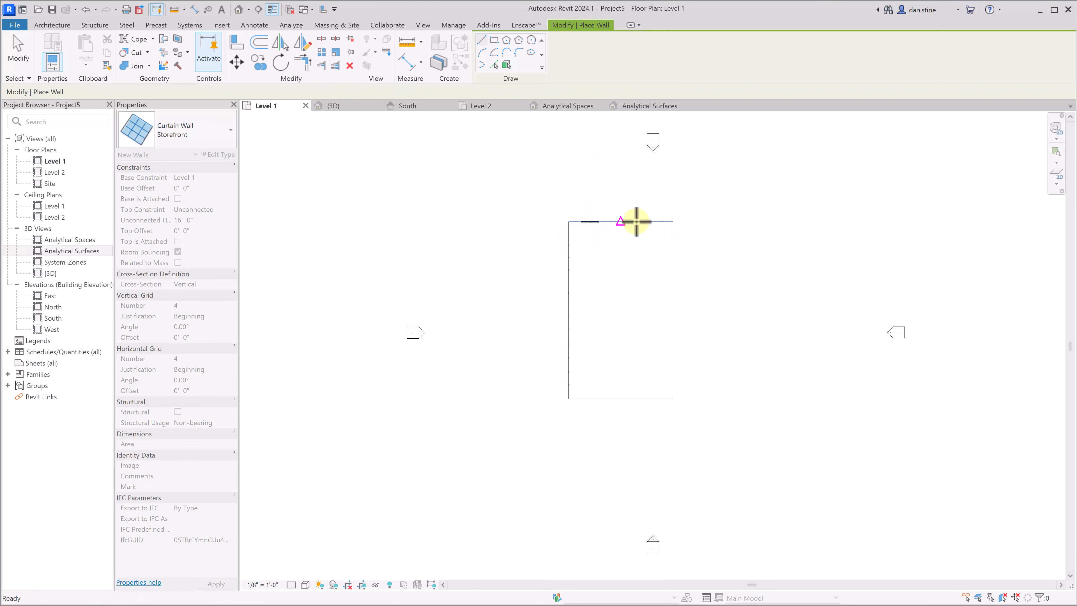
click(636, 222)
click(653, 223)
- Draw three separate Storefront curtain walls along the mass's east edge and end wall placement
click(673, 234)
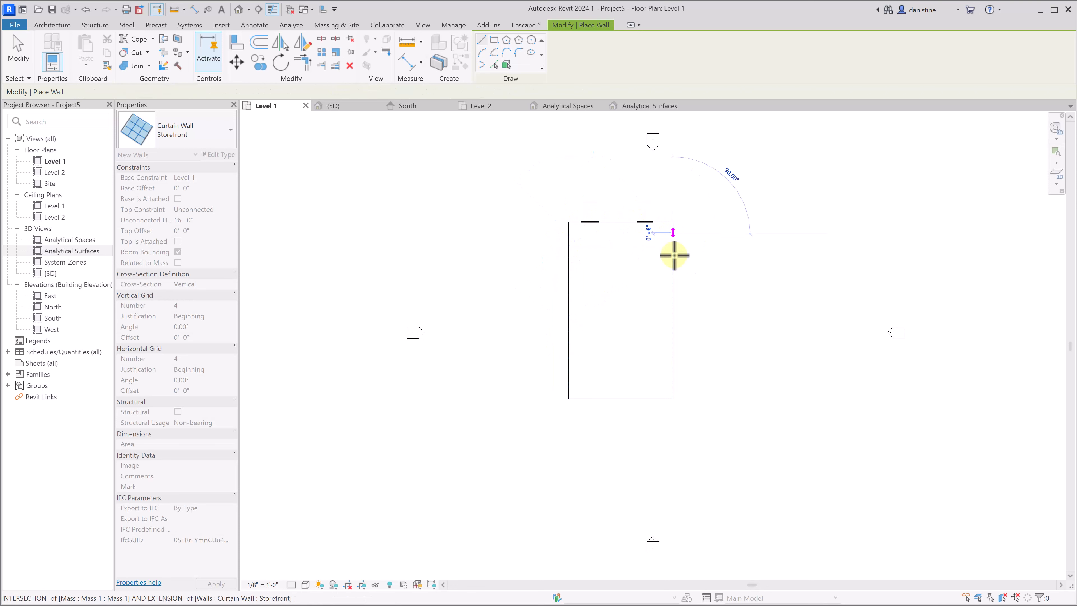
click(672, 266)
key(Escape)
click(672, 283)
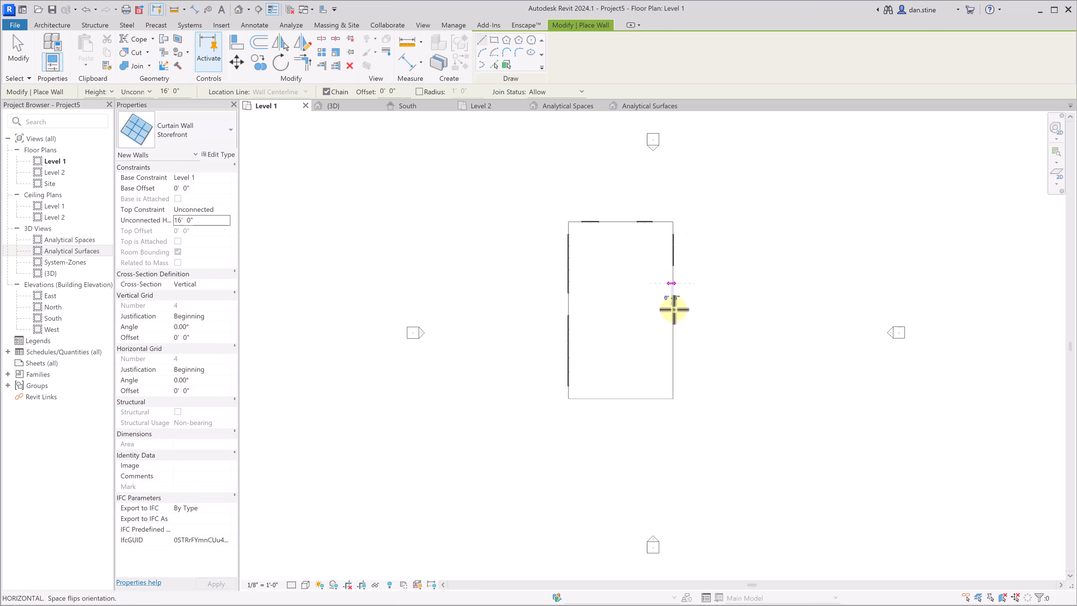
click(672, 326)
key(Escape)
click(673, 349)
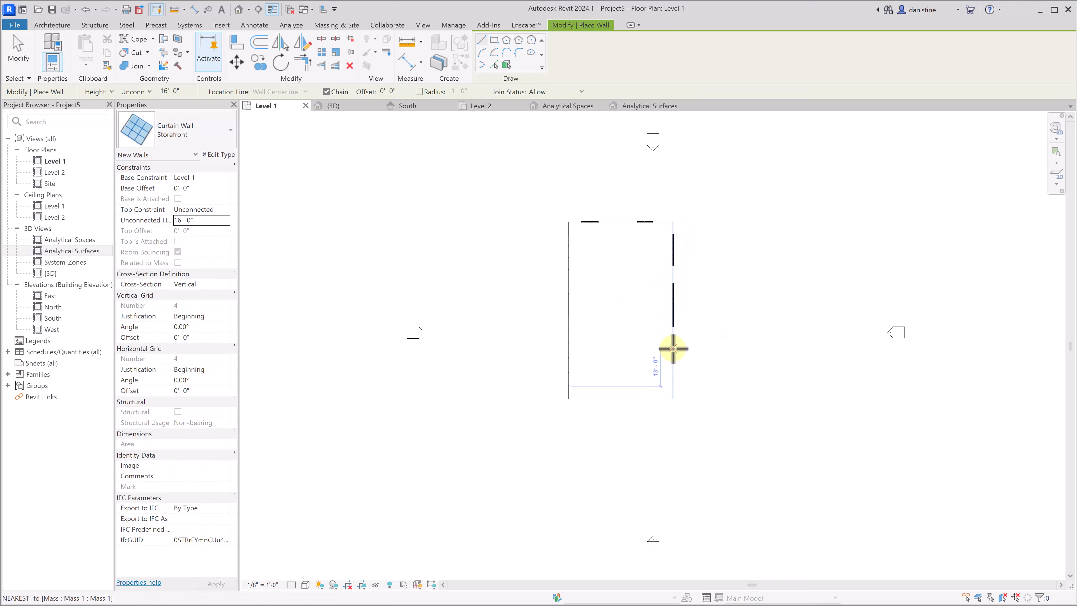
click(673, 376)
key(Escape)
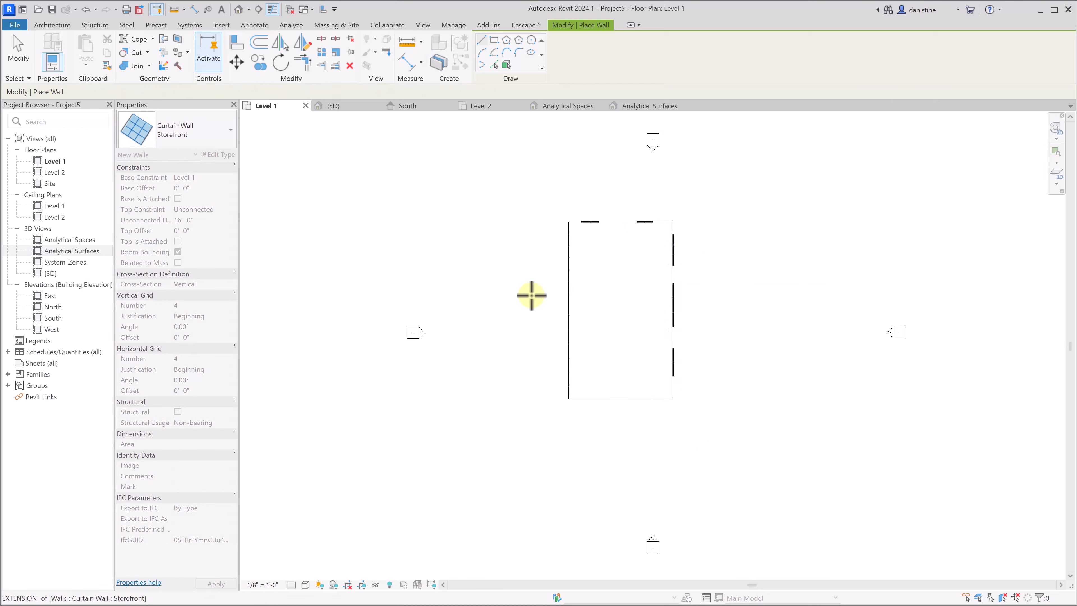
click(10, 51)
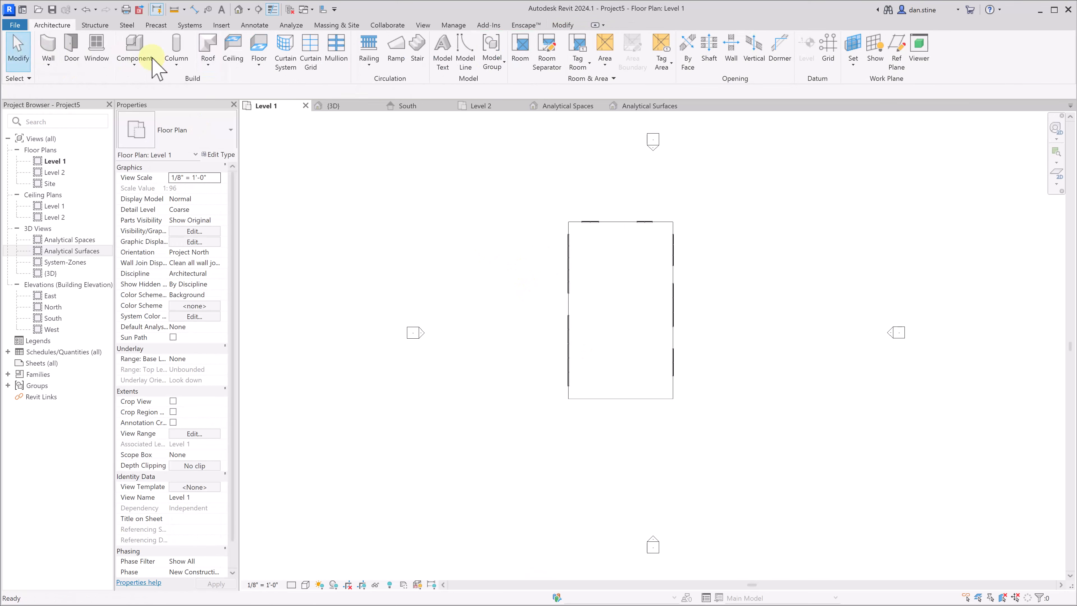
- Edit the mass in place and sketch a rectangle outside its south edge, about 6' 10" in from the west side and 5' 8" from the east
click(577, 225)
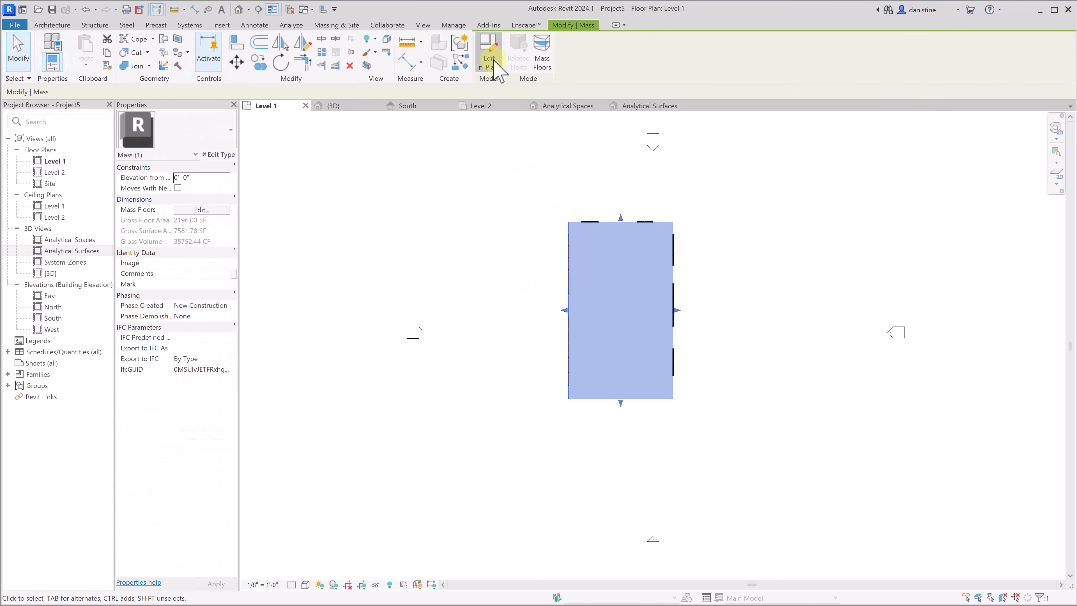
click(488, 52)
click(148, 40)
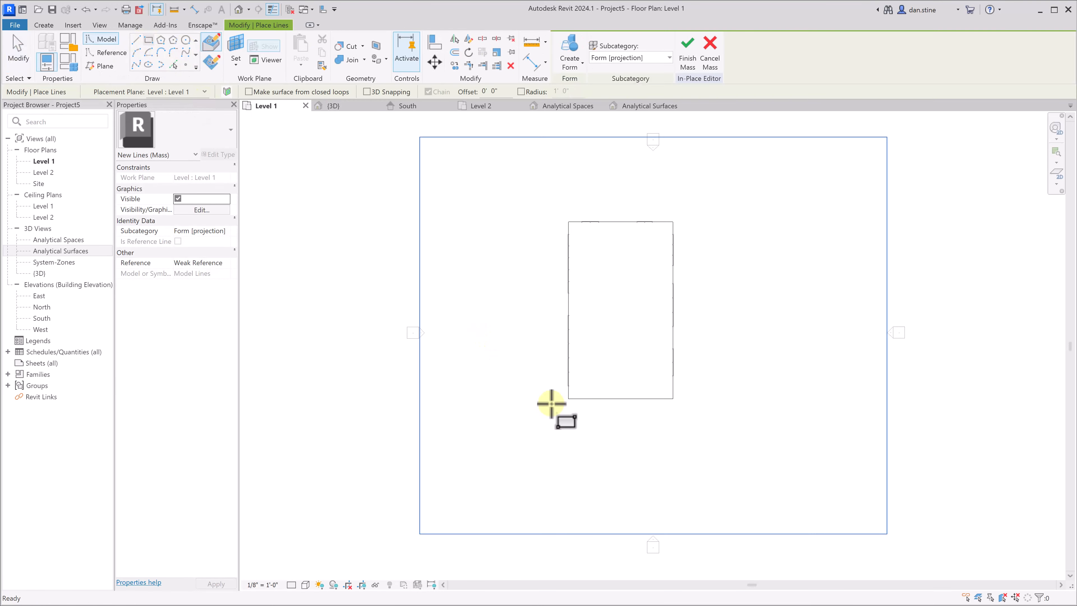
click(589, 399)
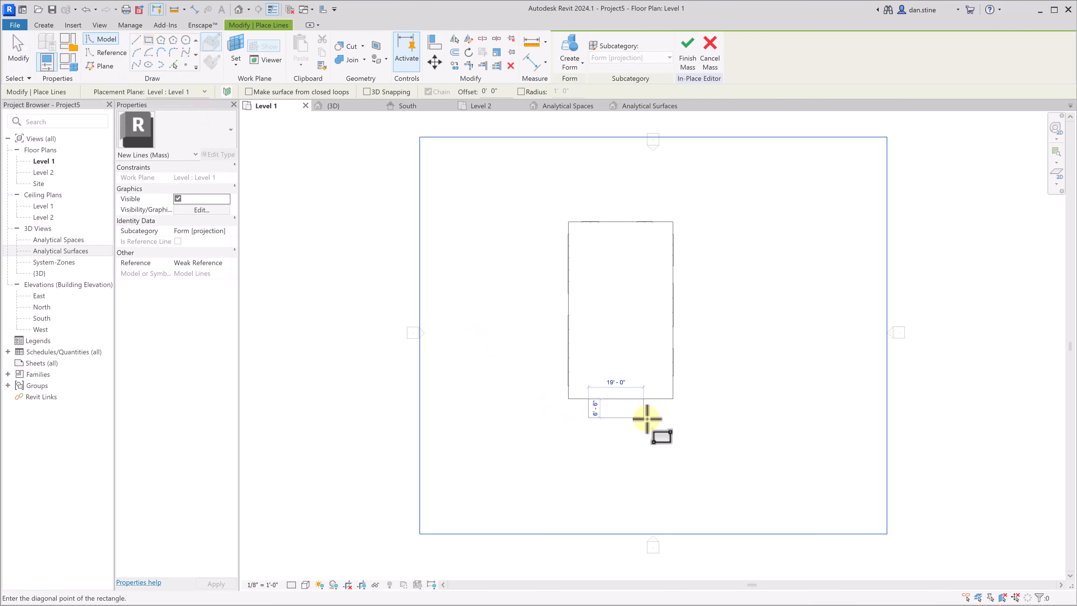
click(657, 422)
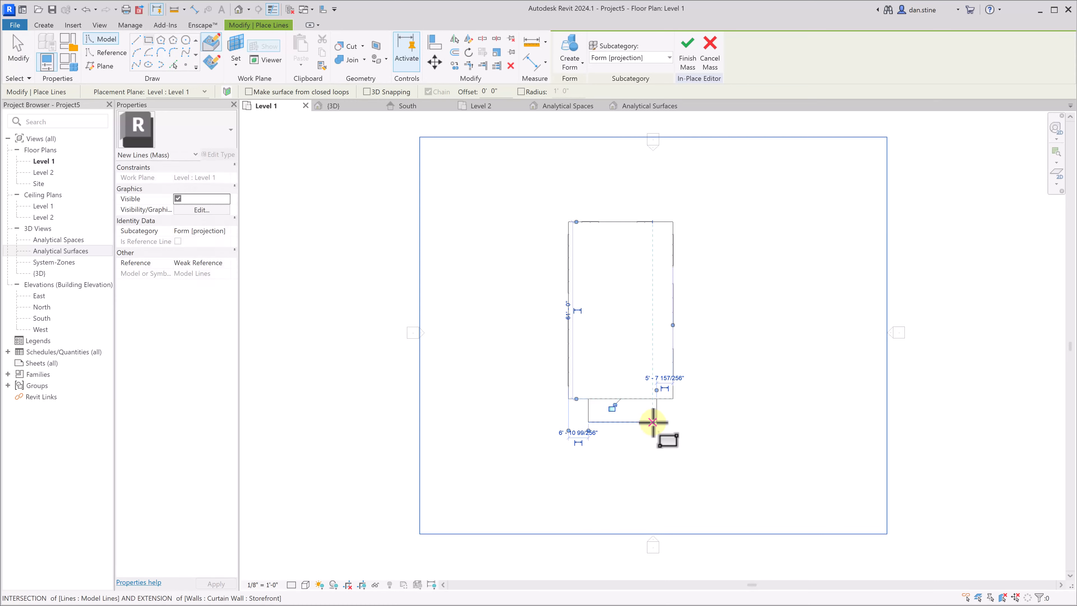
- In the 3D view, create a solid form from the rectangle and raise its top to a height of 12' 0"
click(339, 105)
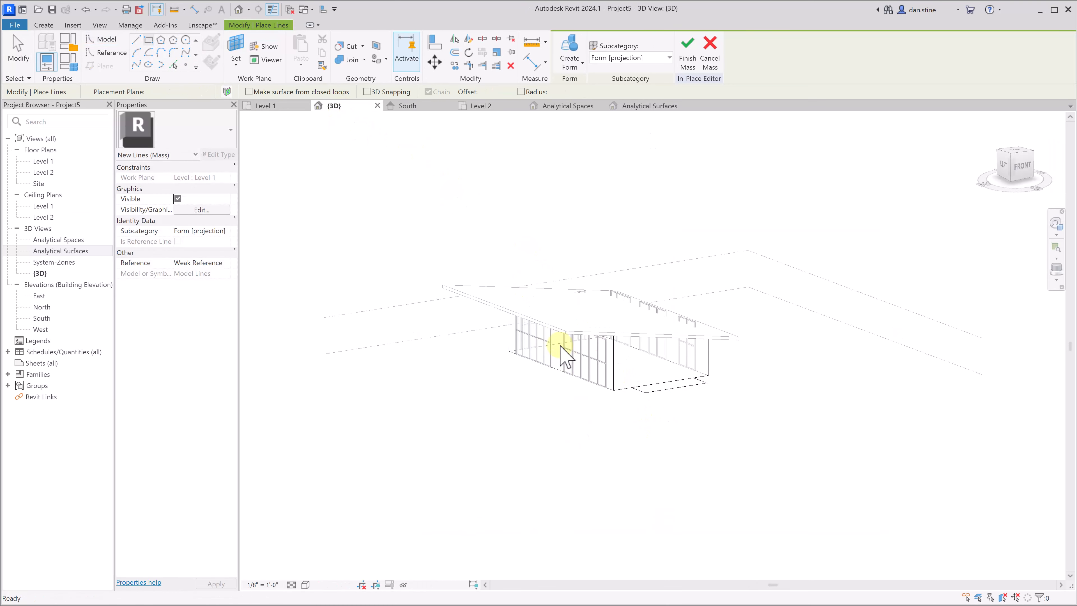
key(Escape)
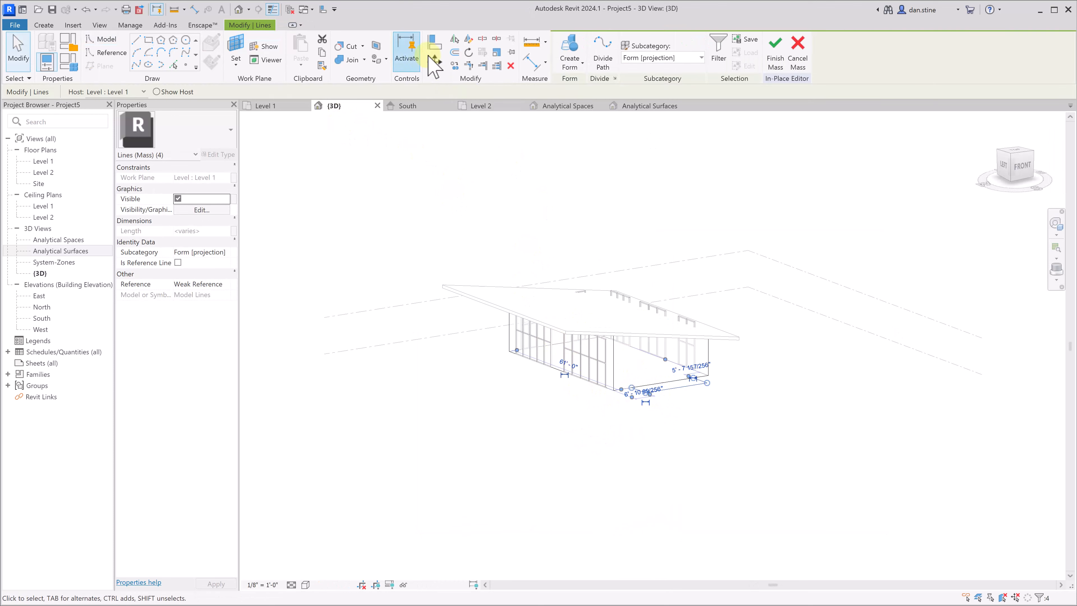
click(569, 47)
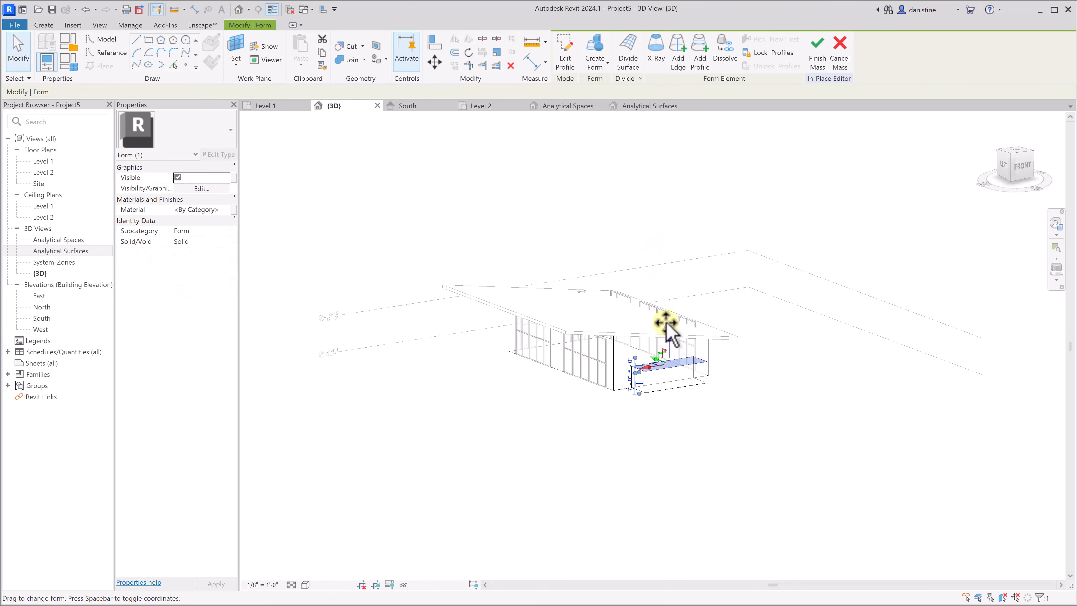
drag(666, 323, 669, 325)
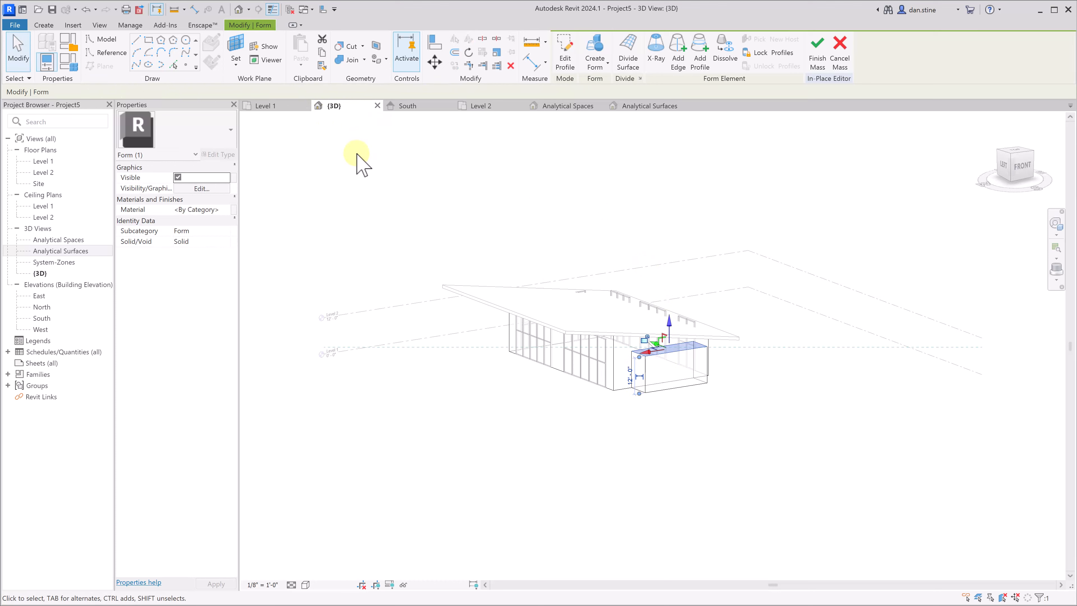
- Join the new bump-out form to the main mass and finish the in-place mass
click(357, 164)
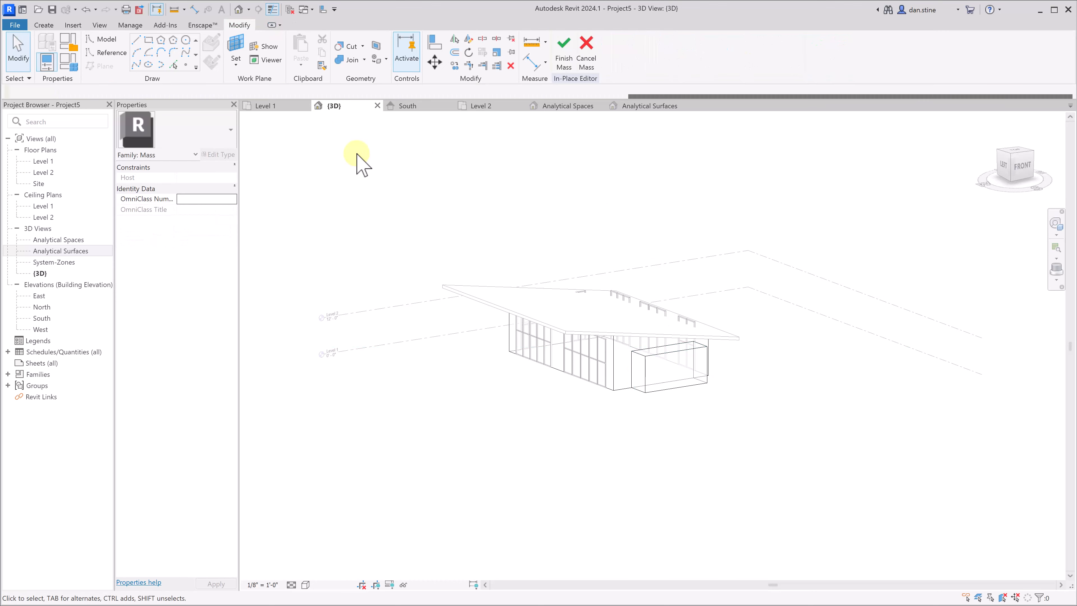
click(353, 62)
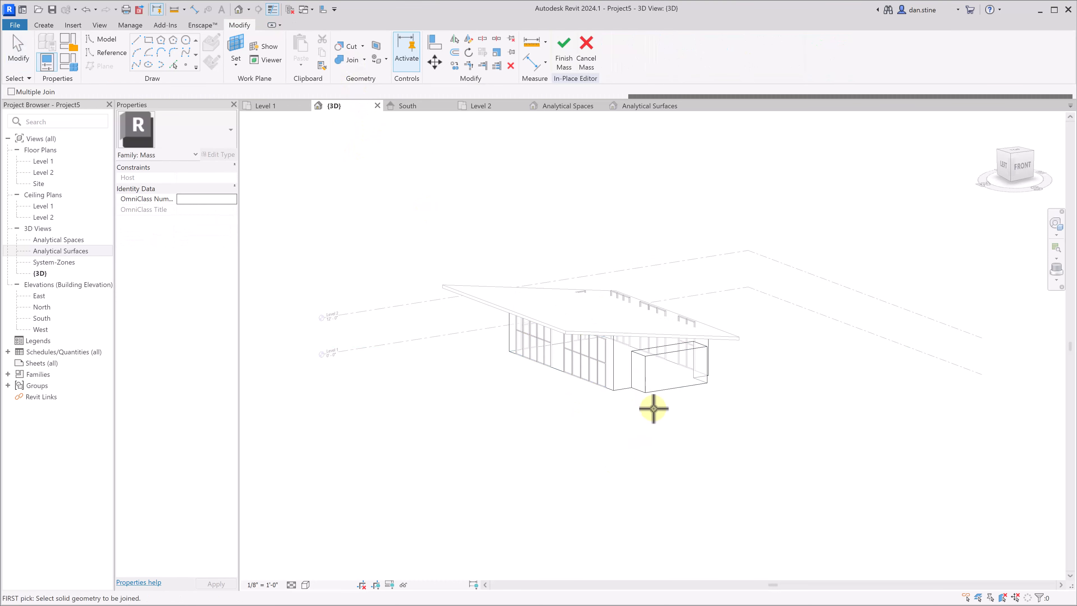
click(564, 60)
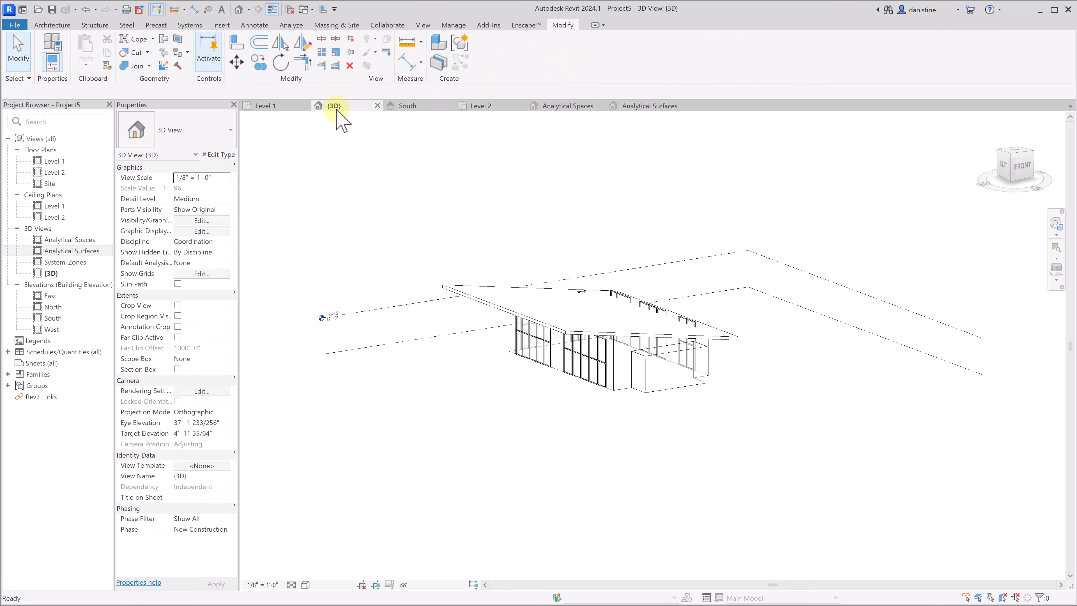
- On the Level 1 plan, draw a 16' 0" high Storefront curtain wall along the bump-out's south edge, stopping short of both corners
click(295, 107)
click(52, 25)
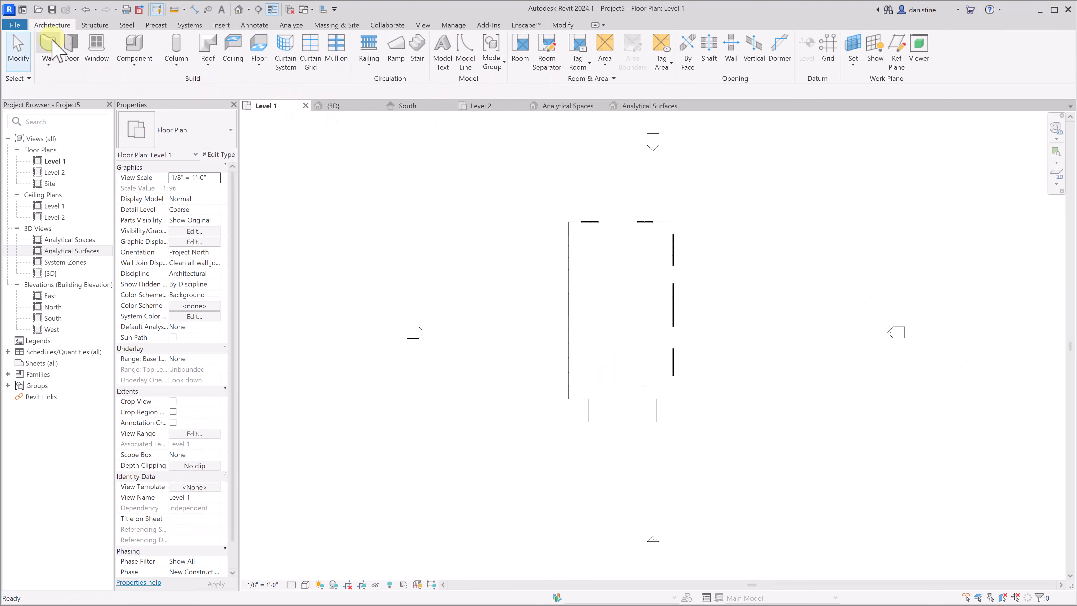
click(50, 48)
click(589, 422)
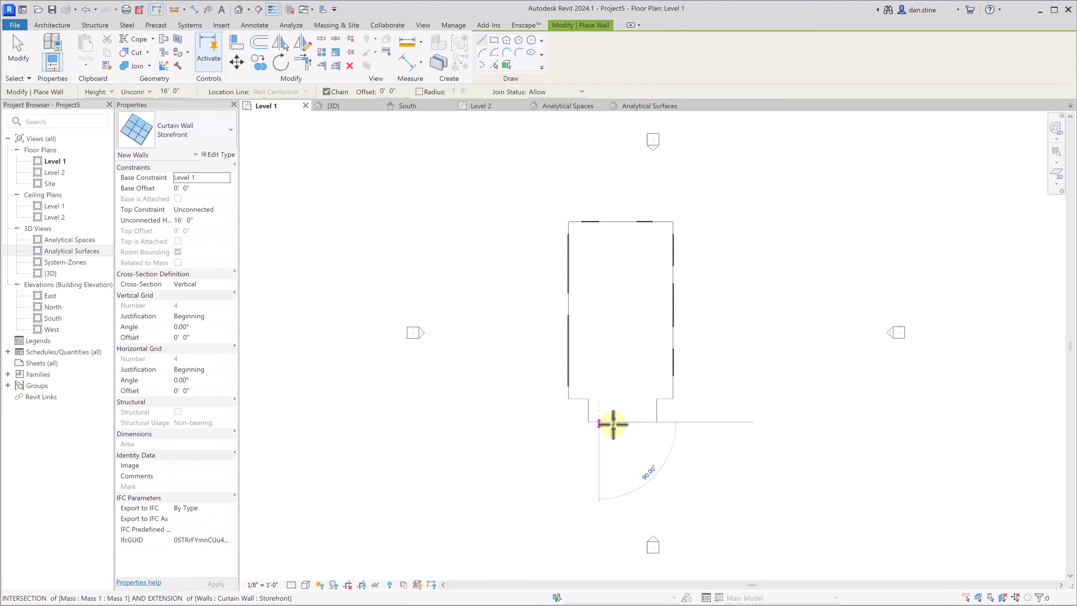
click(649, 422)
key(Escape)
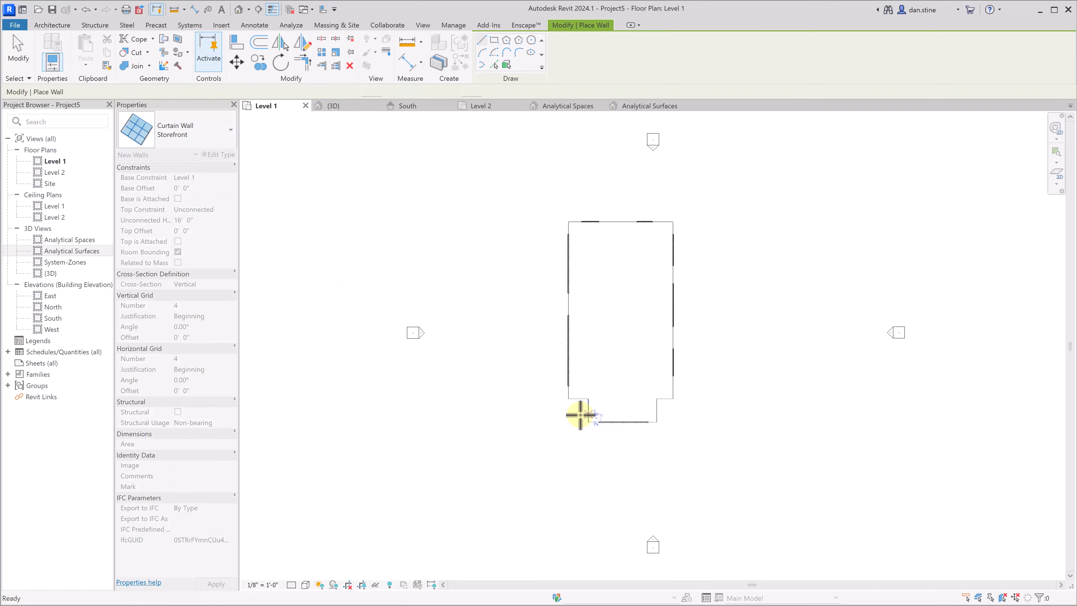
- Draw a 5' 0" long Storefront curtain wall on each of the bump-out's west and east sides and end wall placement
scroll(580, 414, up, 3)
click(595, 418)
click(595, 392)
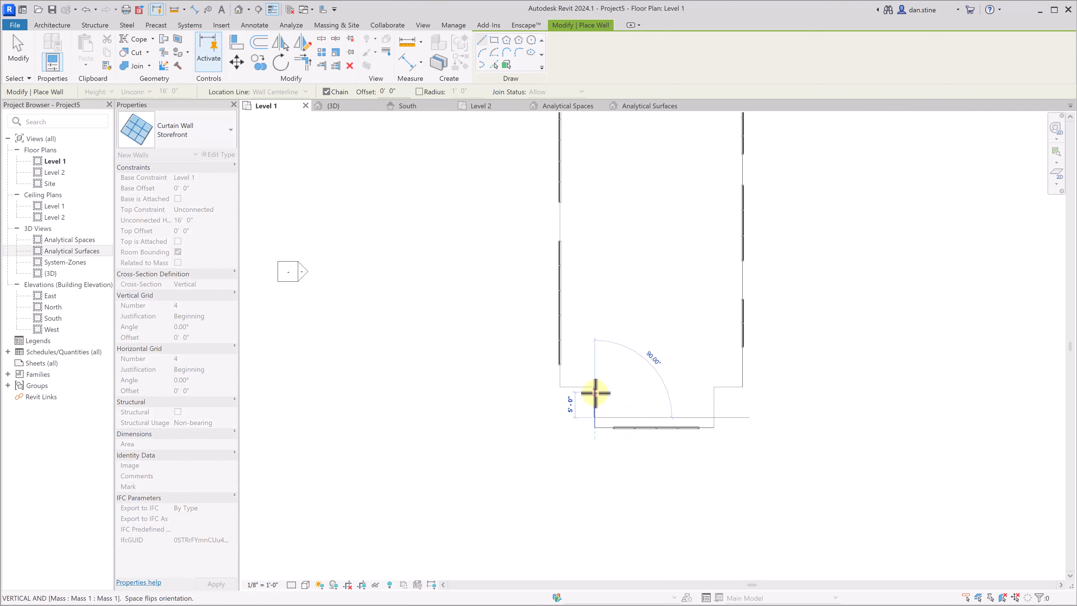
click(713, 417)
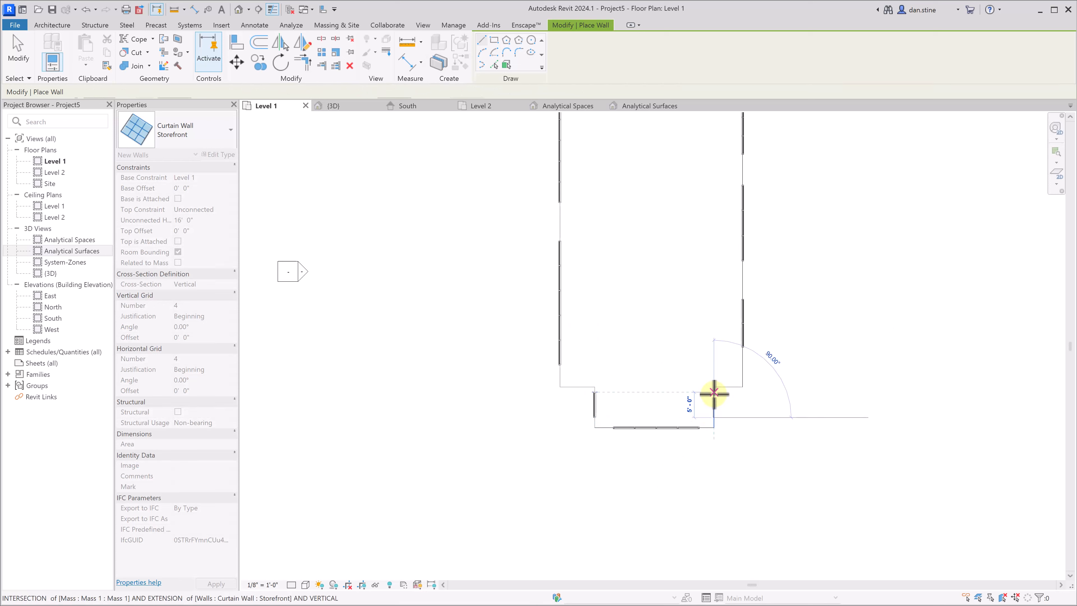
click(714, 392)
key(Escape)
key(Escape)
- In the 3D view, set the three bump-out Storefront walls to a 3' 0" base offset and a 6' 0" unconnected height
click(354, 105)
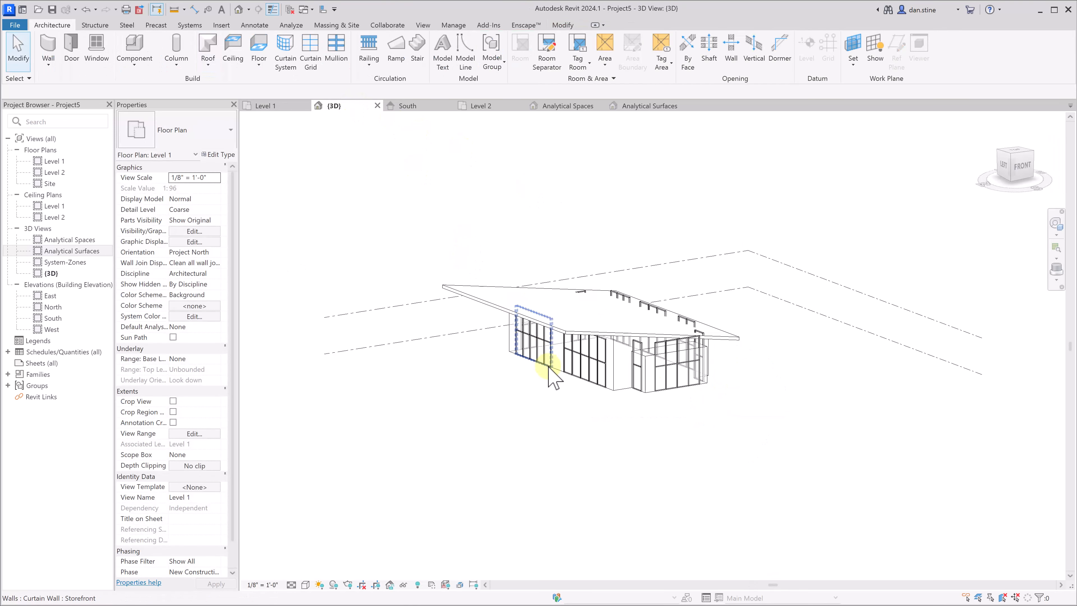
click(639, 389)
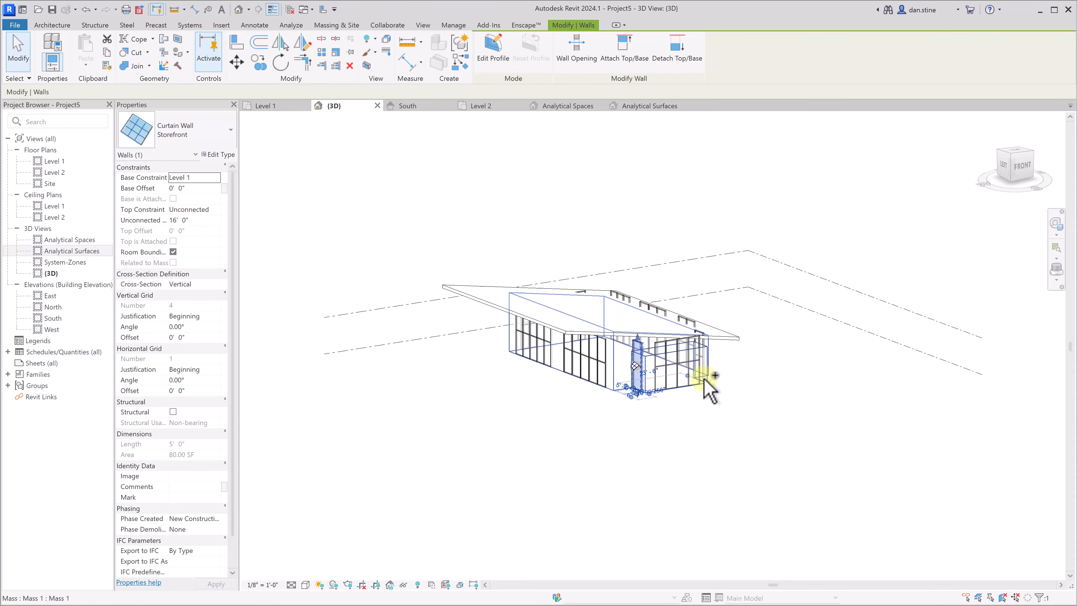
ctrl+click(702, 379)
shift+middle_drag(711, 400, 639, 416)
ctrl+click(708, 384)
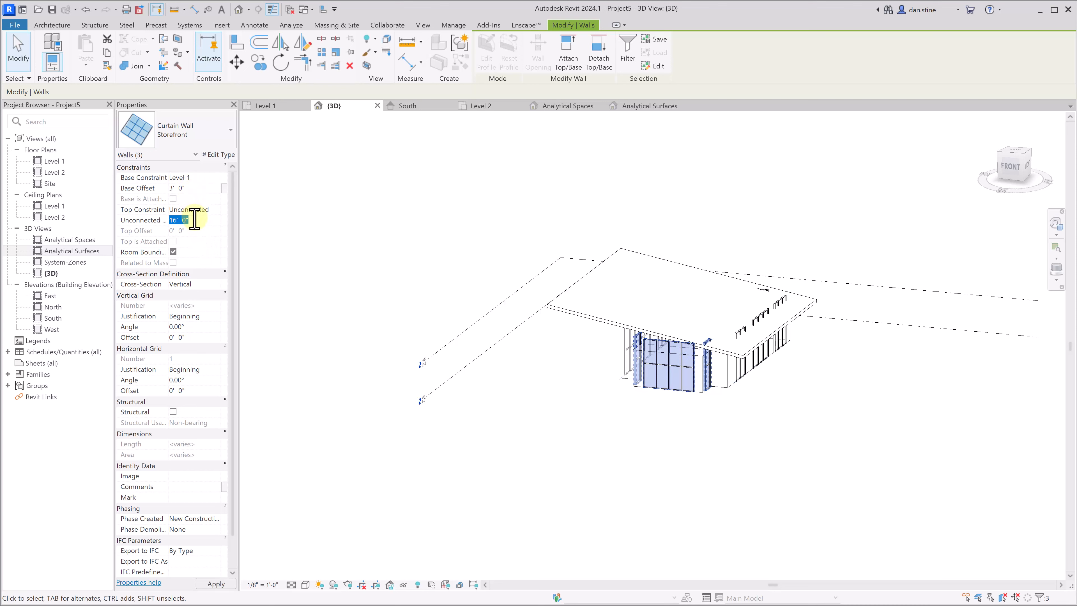
key(Return)
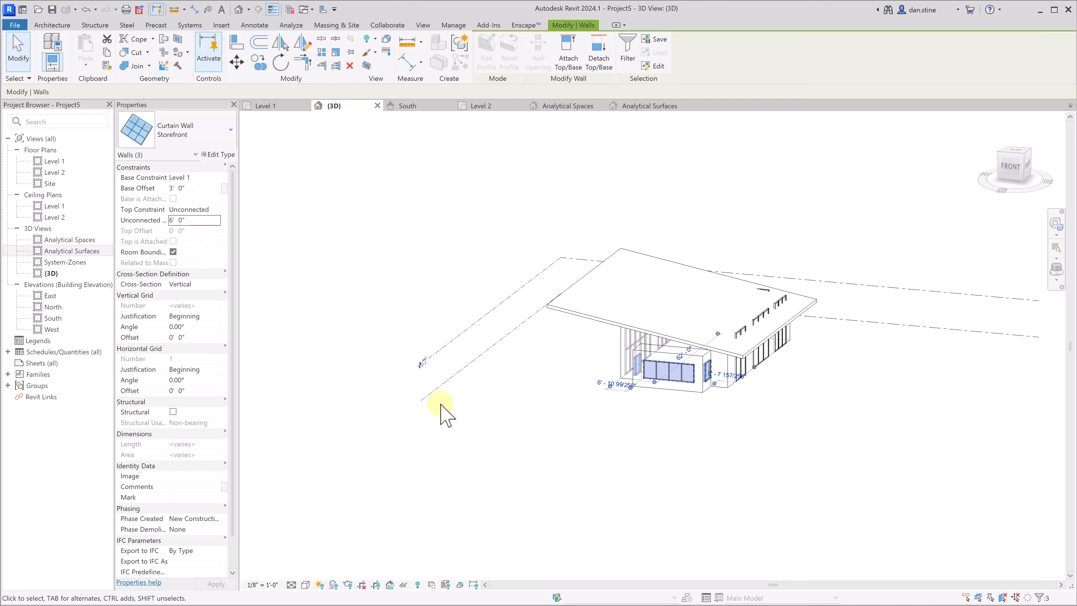
click(765, 401)
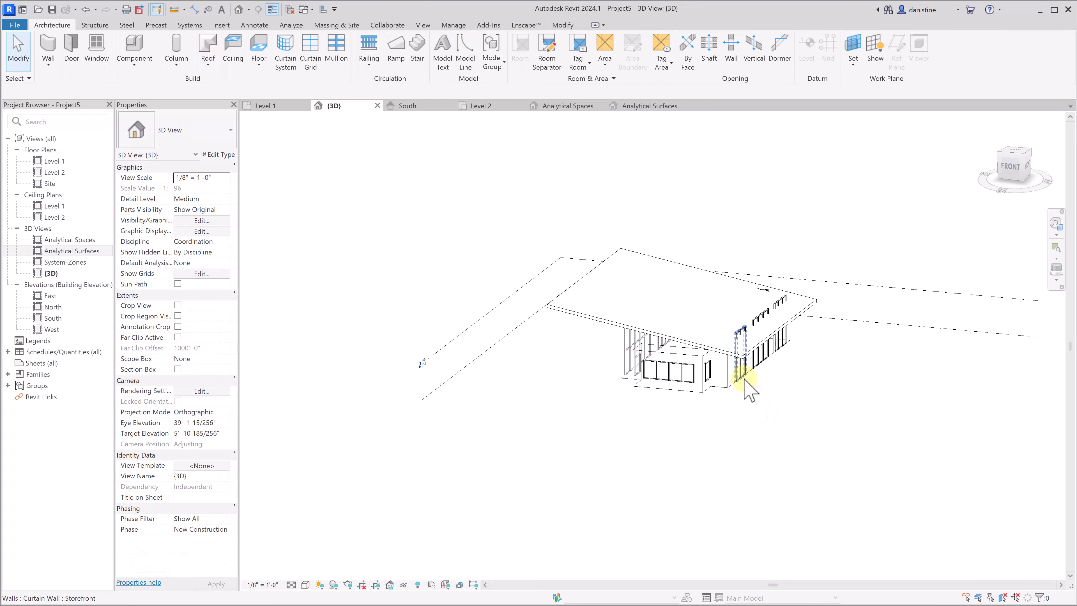
- Reduce the unconnected height of the three Storefront walls on the mass's east side so they stay below the roof
ctrl+click(759, 366)
ctrl+click(783, 351)
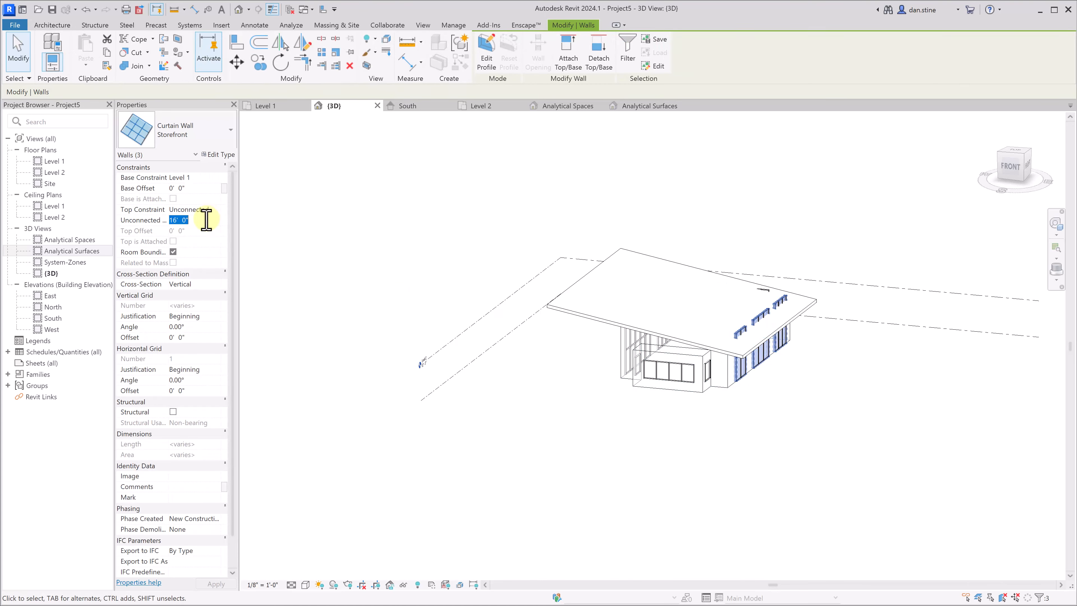
click(760, 488)
- On the North elevation, edit the profile of the eastern Storefront wall and sketch a sloped top line along the roof's underside
shift+middle_drag(760, 488, 365, 462)
scroll(630, 433, up, 4)
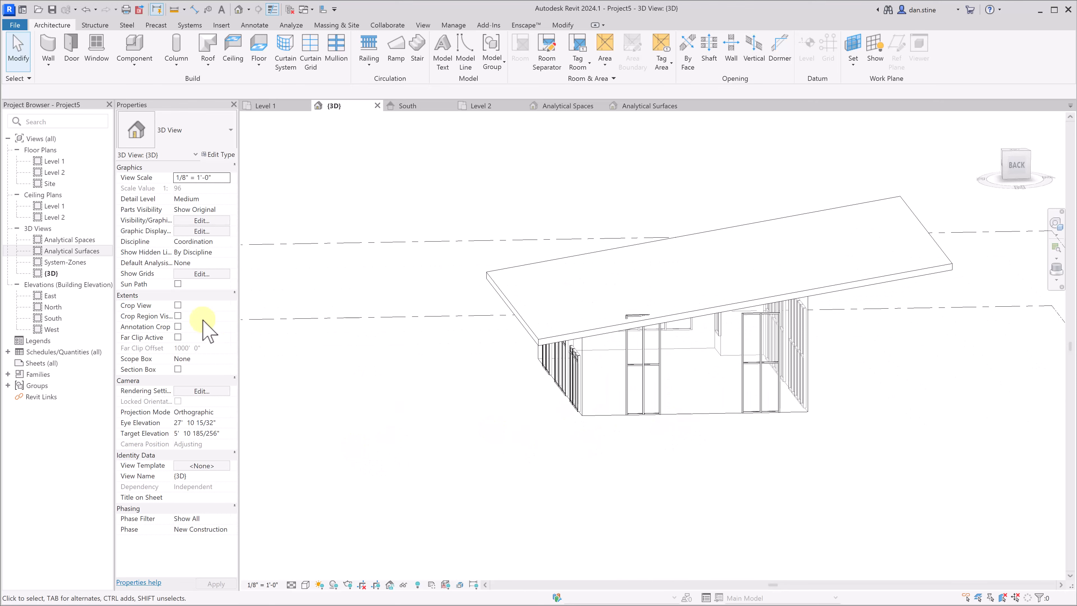
double_click(53, 308)
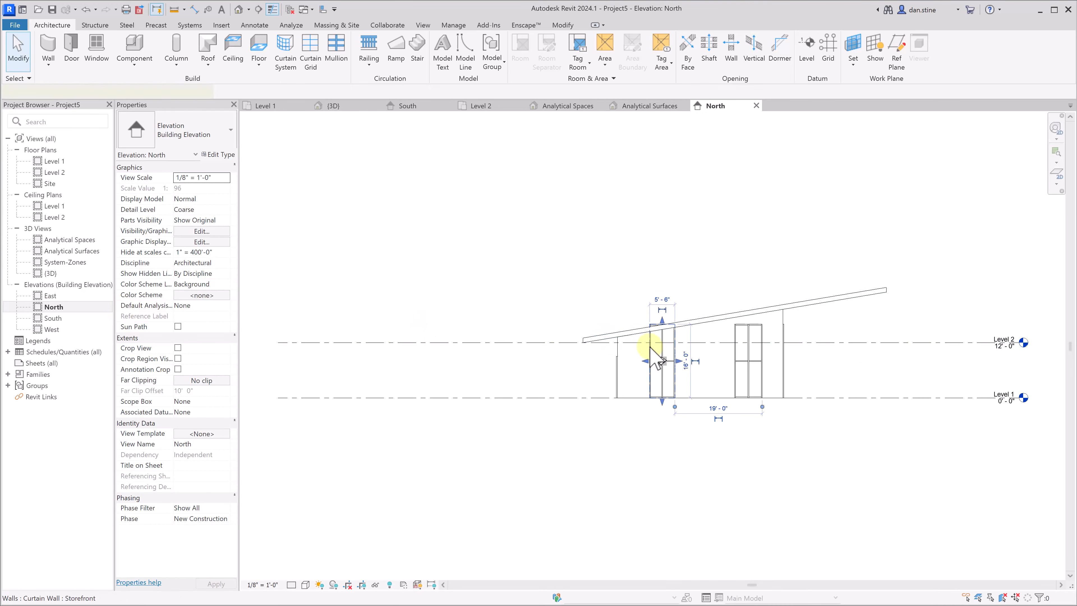
click(651, 348)
click(504, 62)
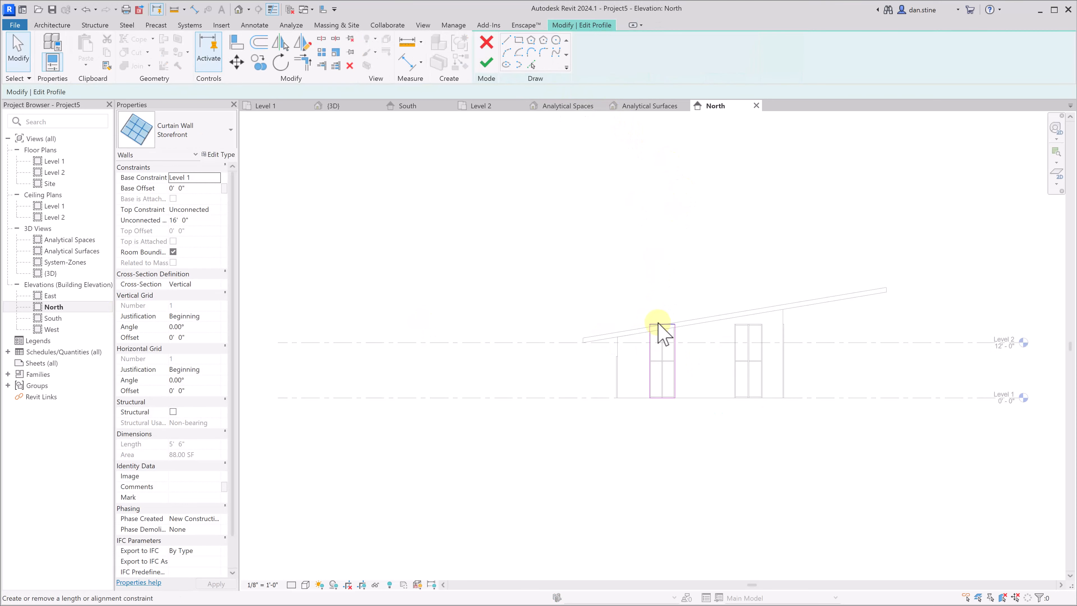
scroll(659, 345, up, 3)
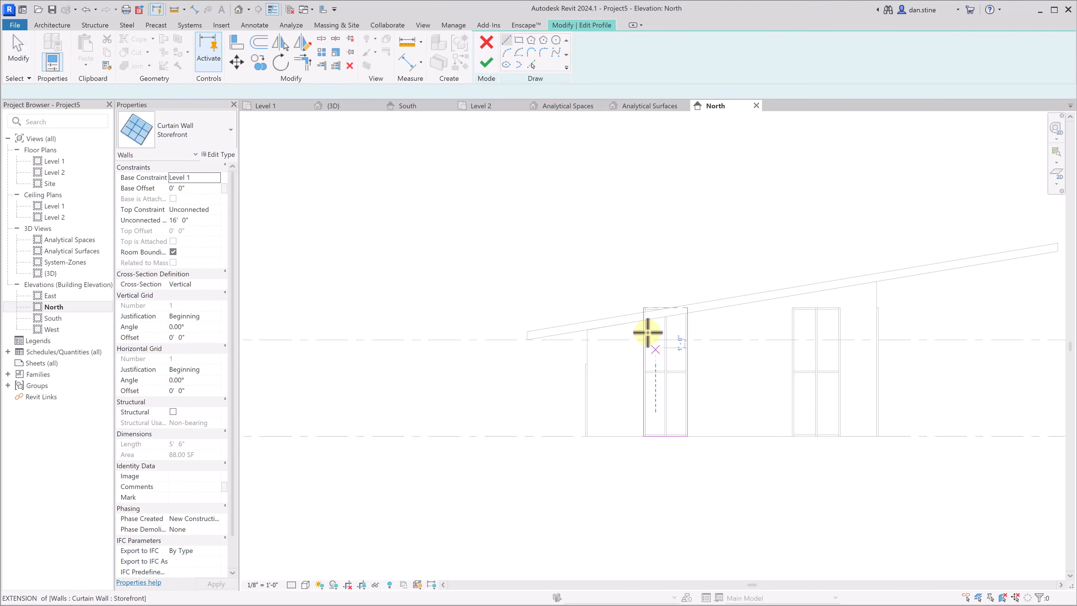
click(650, 330)
click(687, 313)
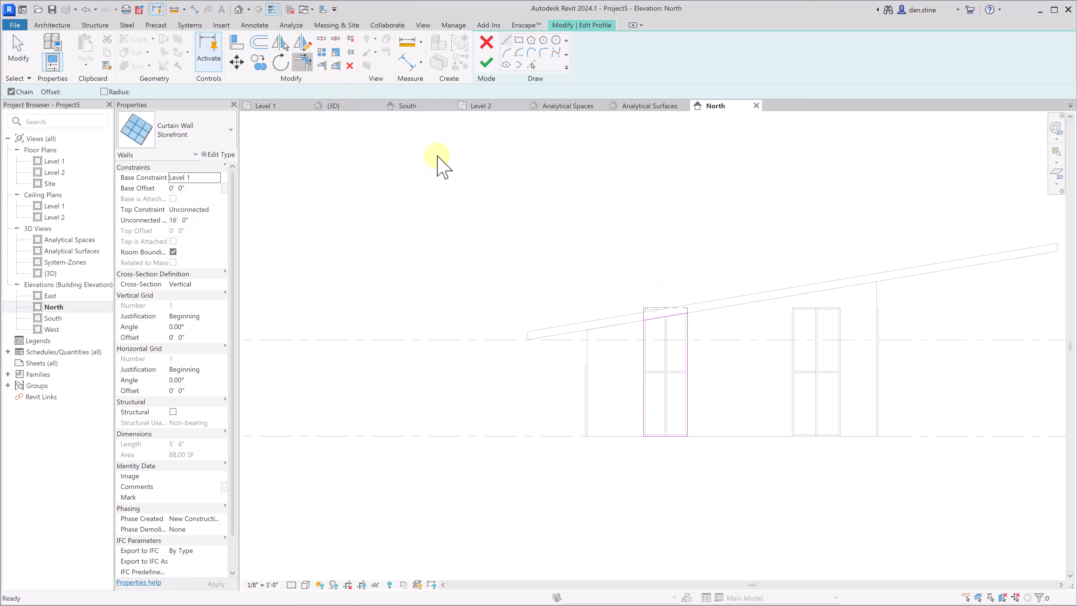
- Trim the wall profile to the sloped line, finish the profile and delete the mullions that cannot be created
key(a)
key(l)
click(644, 337)
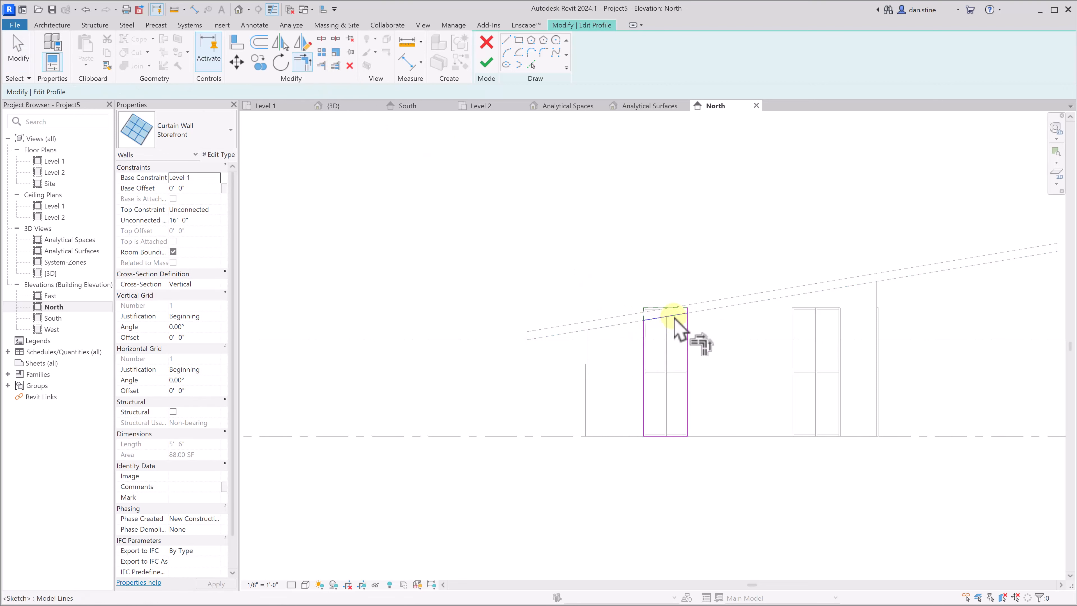
click(486, 64)
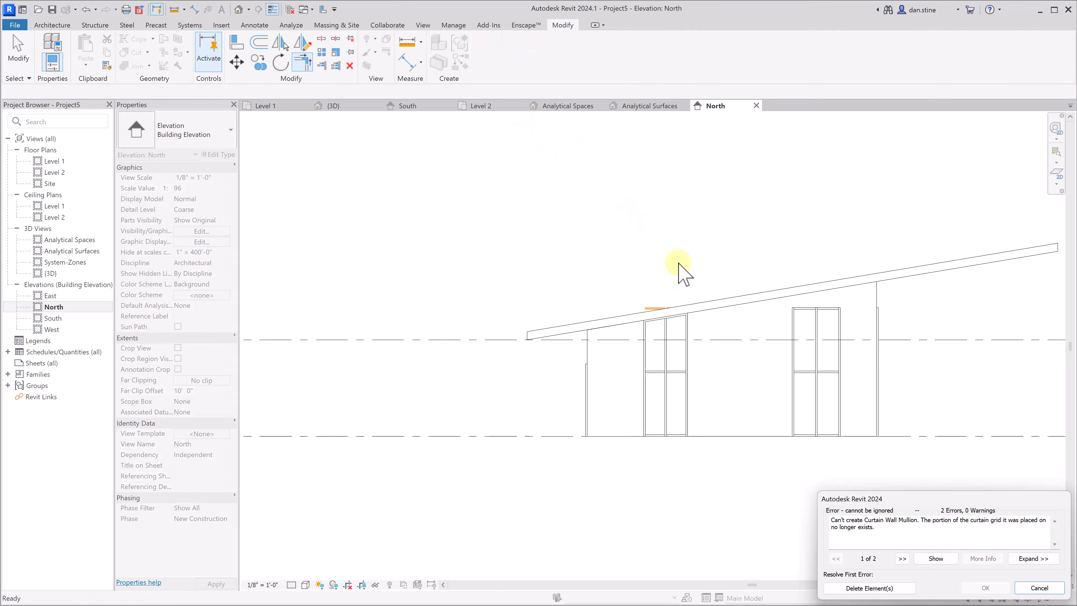
click(838, 587)
- Raise the bottom of the north side's western Storefront wall above Level 1 and lower its top to the Level 2 line
click(829, 314)
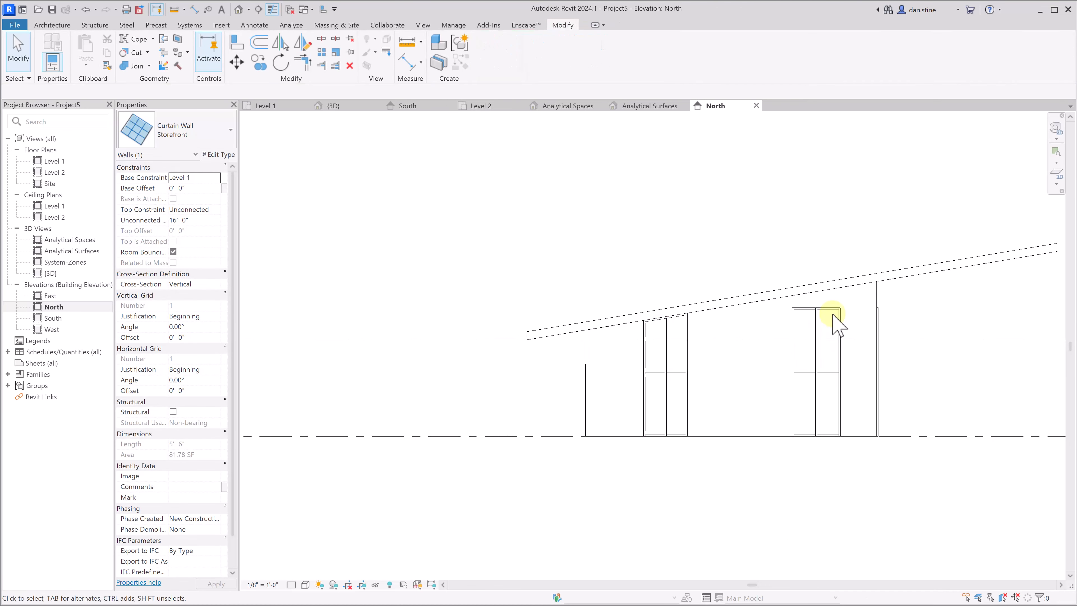
click(813, 432)
drag(816, 437, 817, 416)
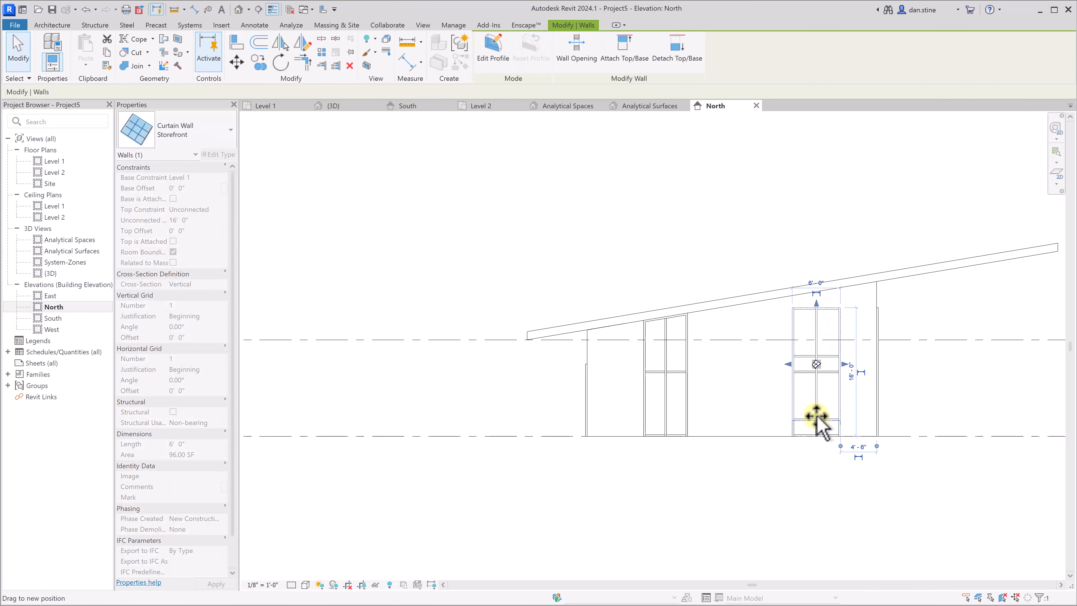
drag(816, 304, 817, 340)
click(706, 463)
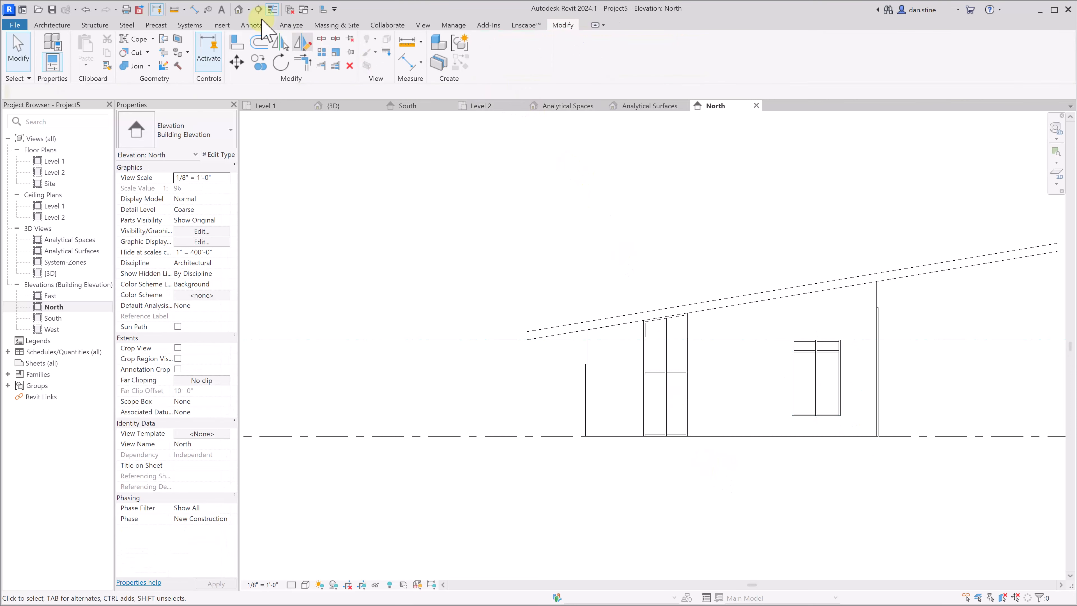
- On Level 1, draw three Generic - 6" walls enclosing a room about 15'-6" by 21'-0" against the mass's east side
click(238, 9)
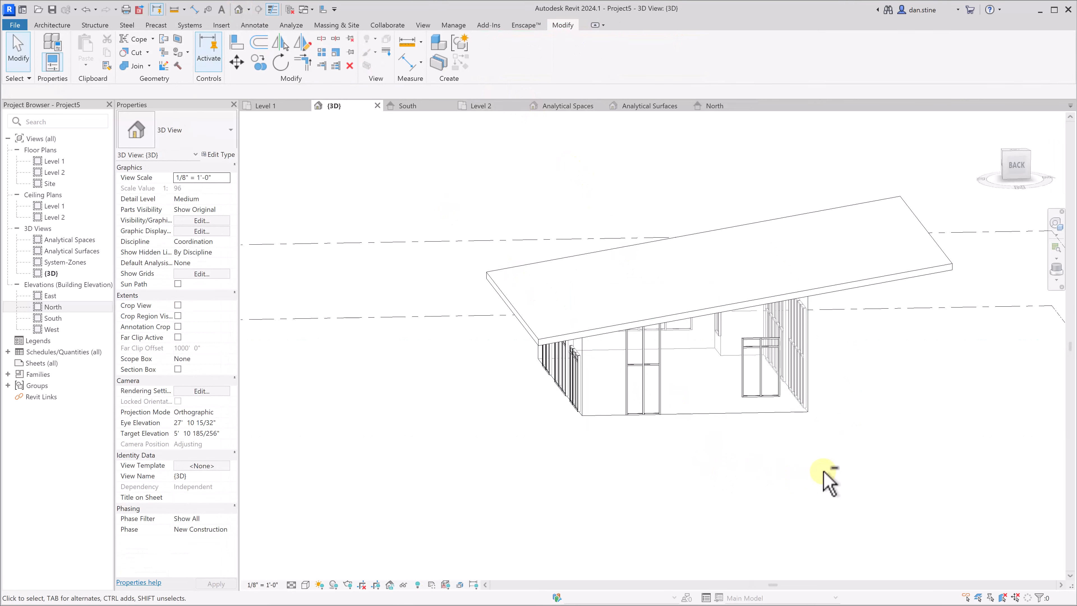
shift+middle_drag(823, 470, 717, 517)
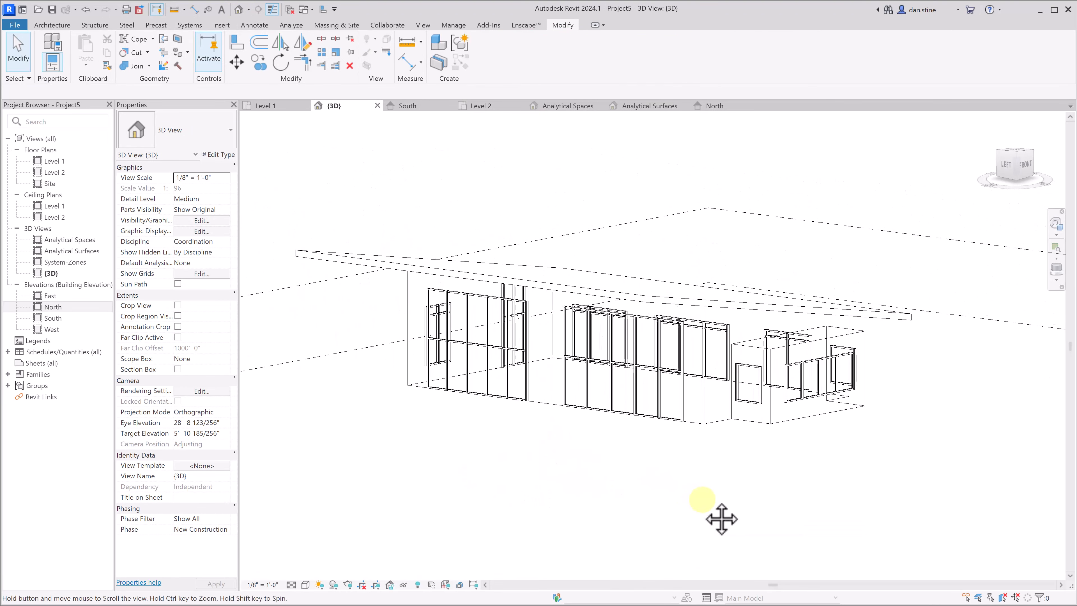
click(283, 107)
click(44, 25)
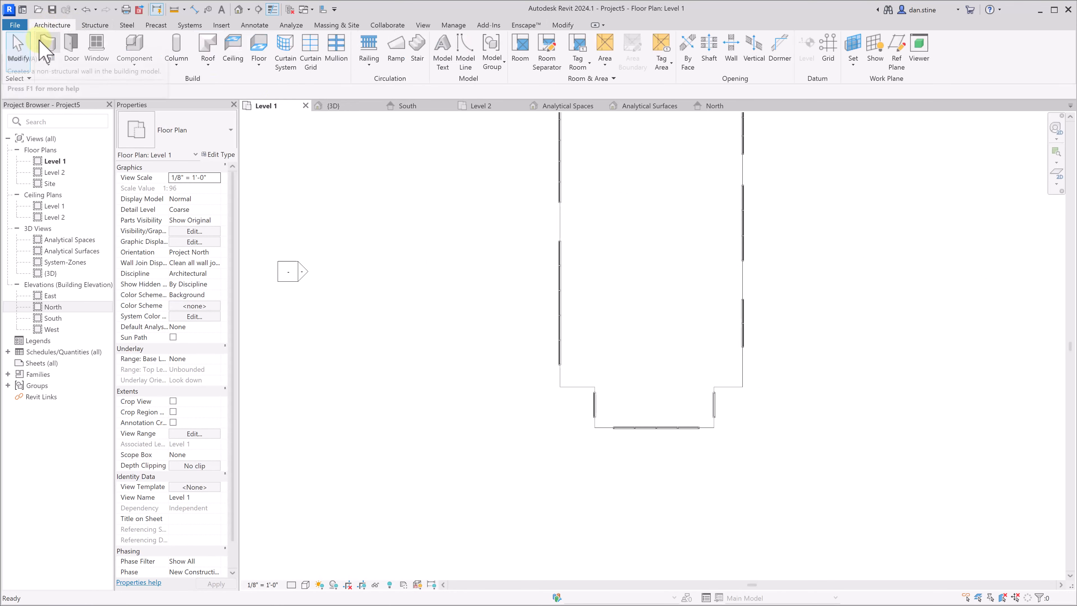
key(w)
key(a)
click(187, 136)
scroll(176, 235, up, 5)
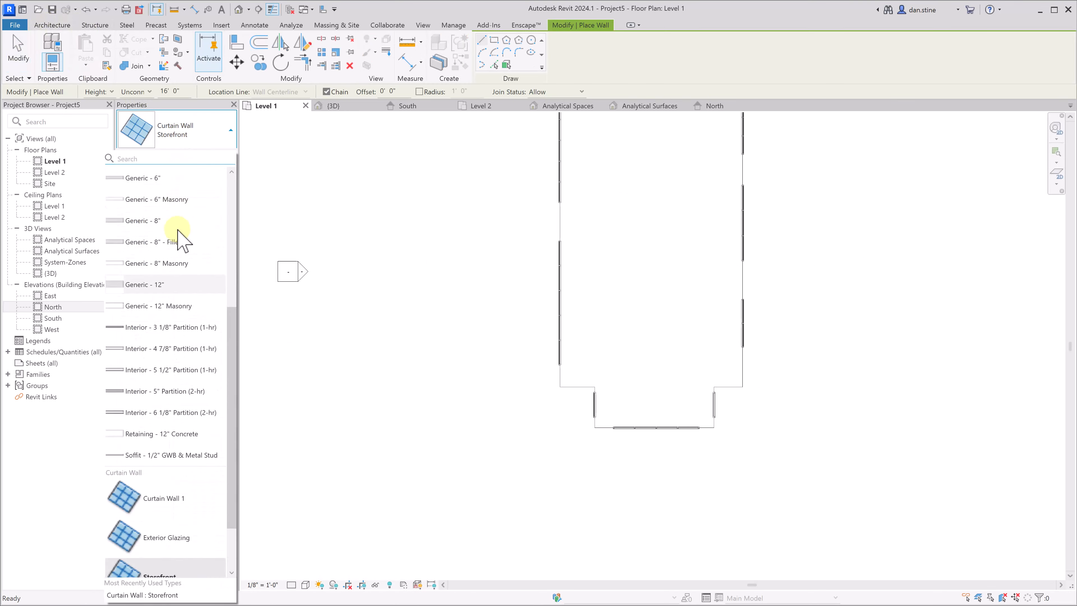
click(156, 383)
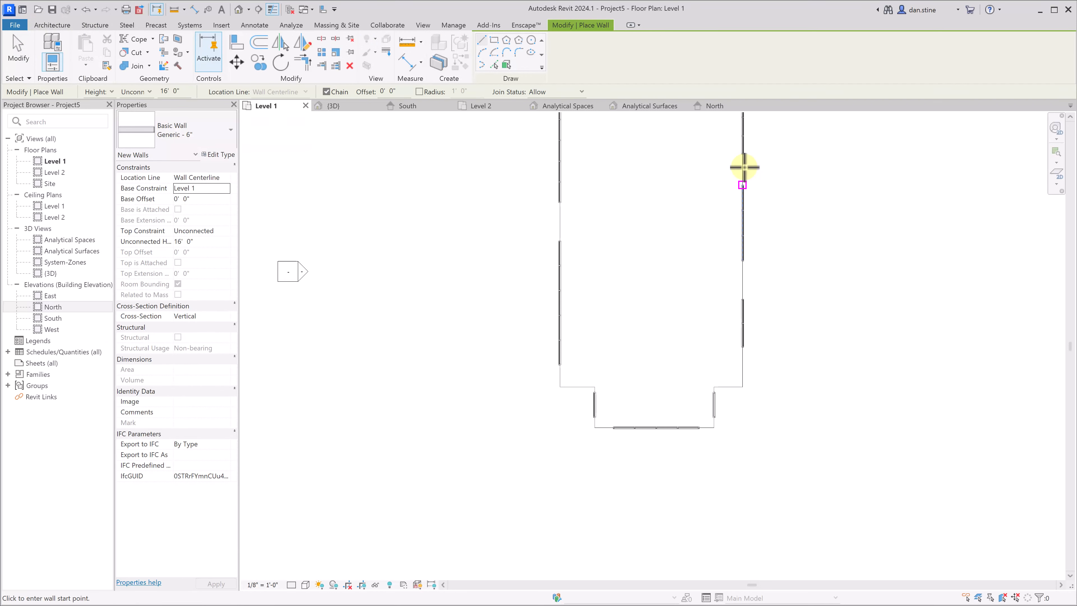
click(662, 166)
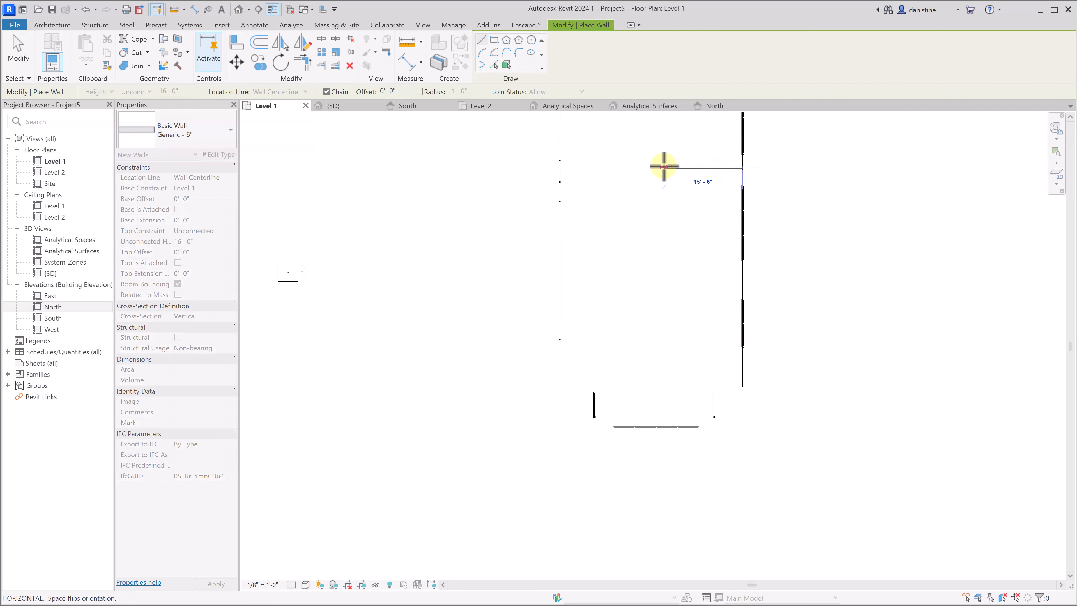
click(663, 276)
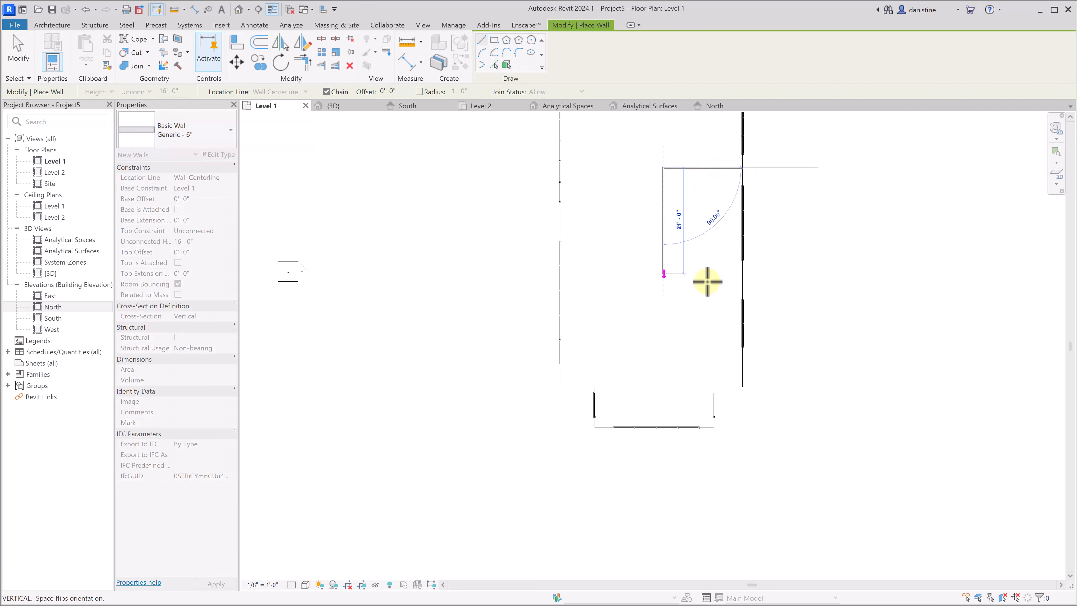
click(744, 276)
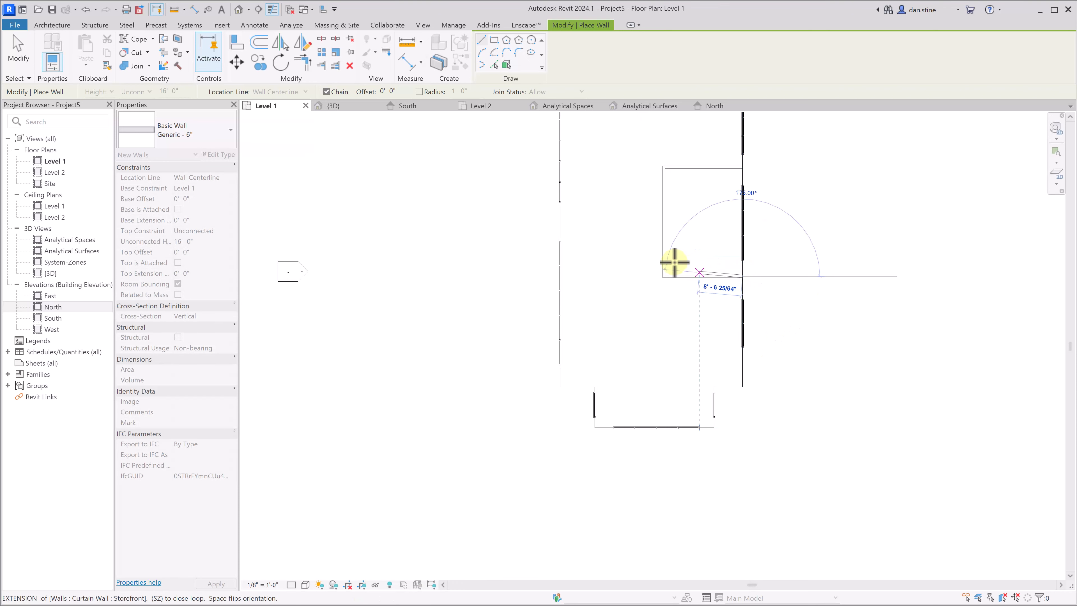
key(Escape)
key(Escape)
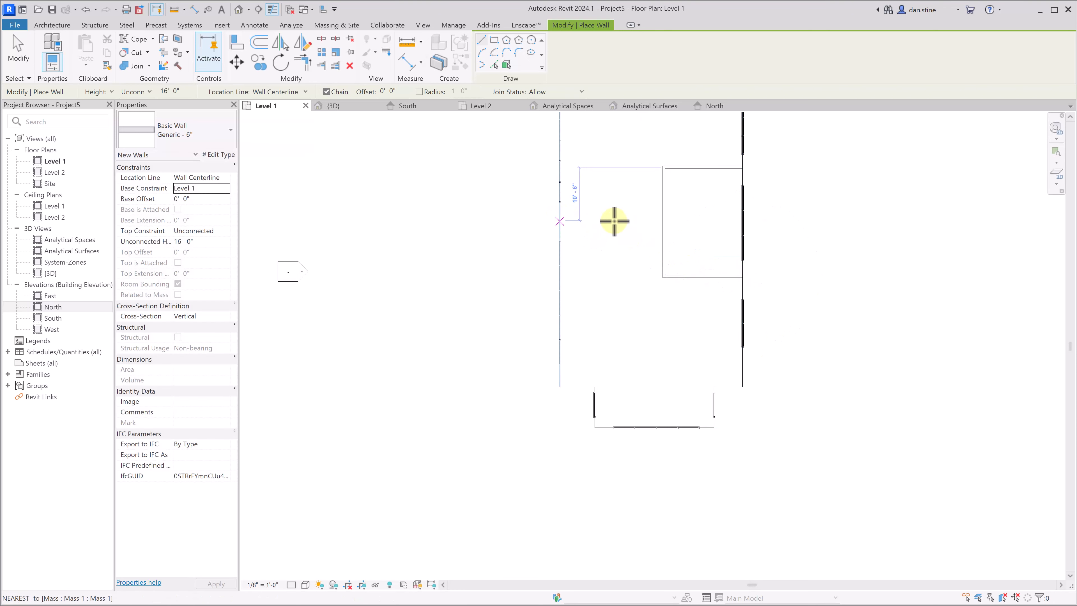
- Draw a Generic - 6" partition wall from the mass's west side to the middle of the room's west wall
click(615, 220)
click(663, 220)
key(Escape)
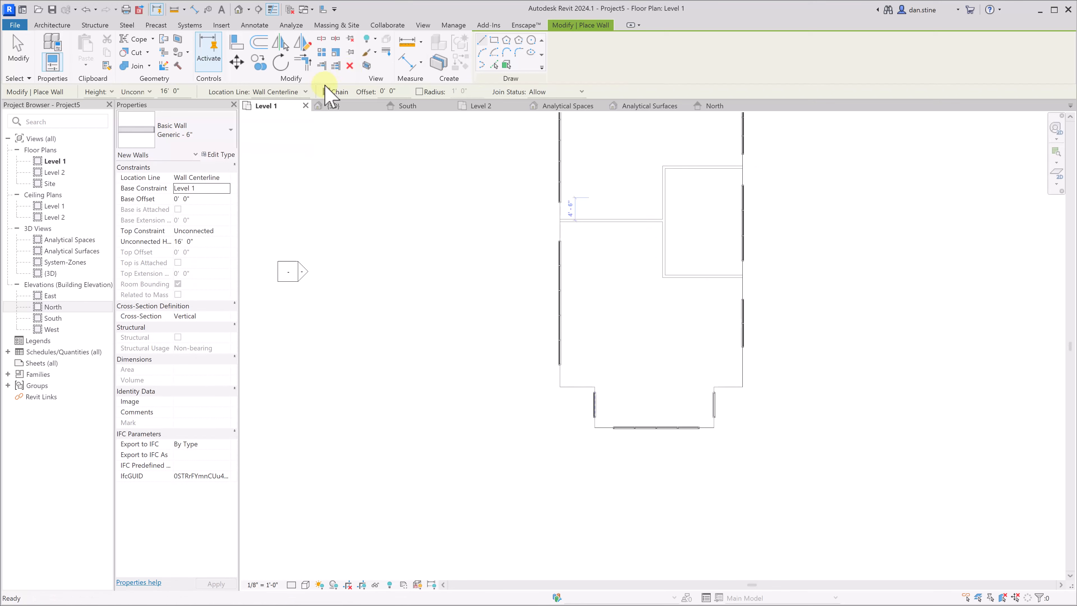
key(Escape)
- In the 3D view, select the four connected Generic - 6" walls and attach their tops to the sloped roof
click(365, 106)
click(602, 302)
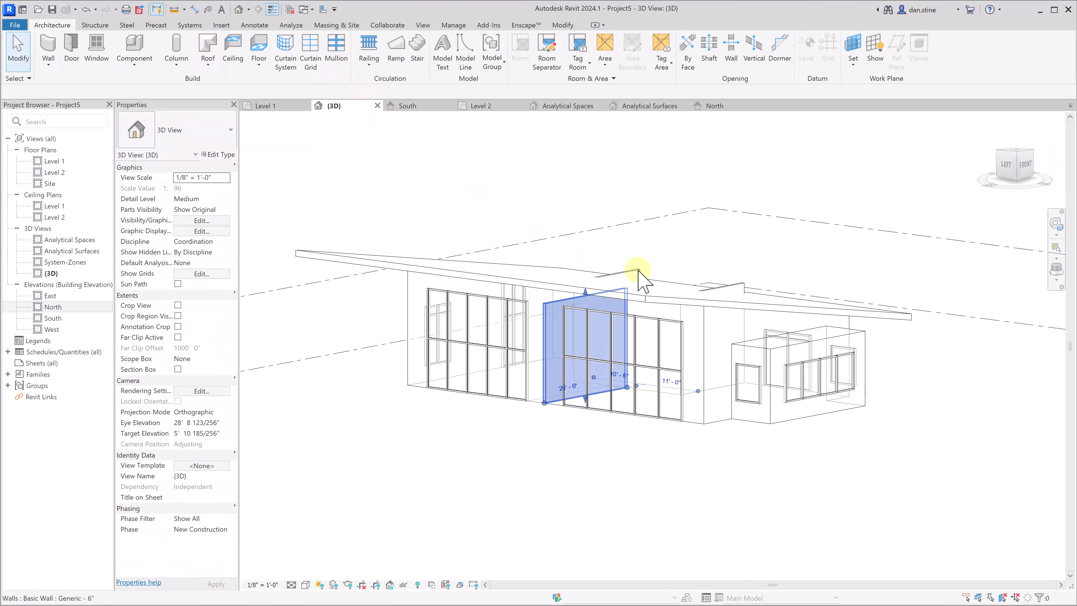
click(639, 270)
ctrl+click(640, 270)
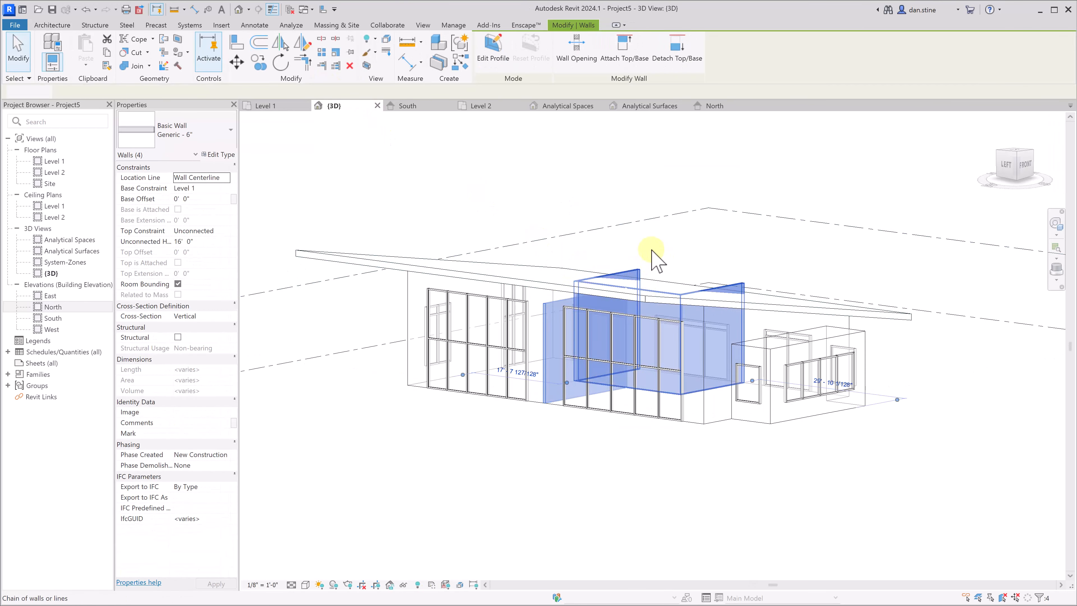
click(568, 59)
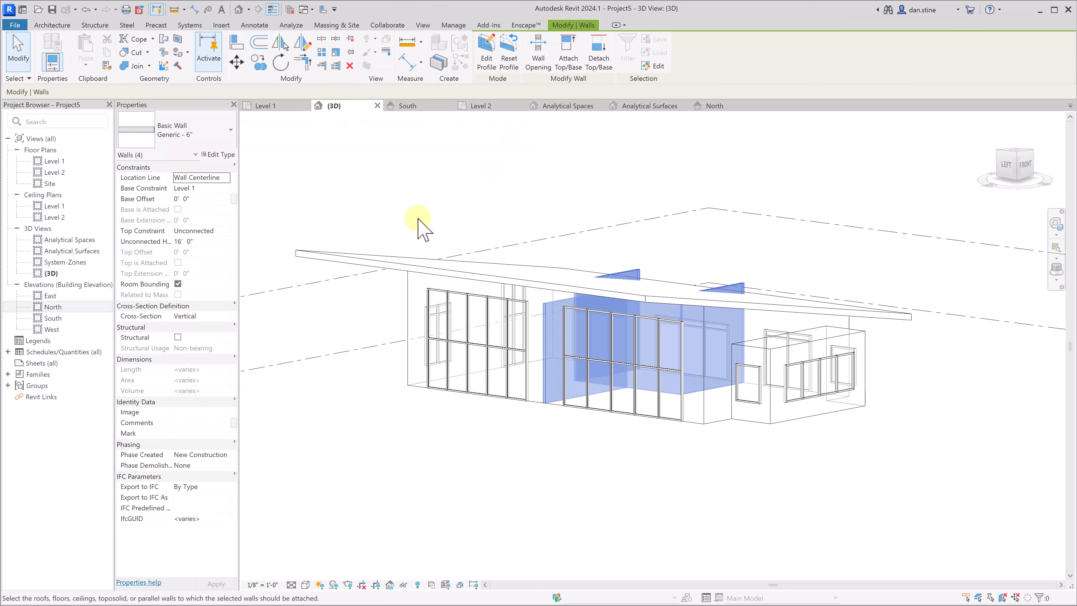
click(379, 254)
click(434, 212)
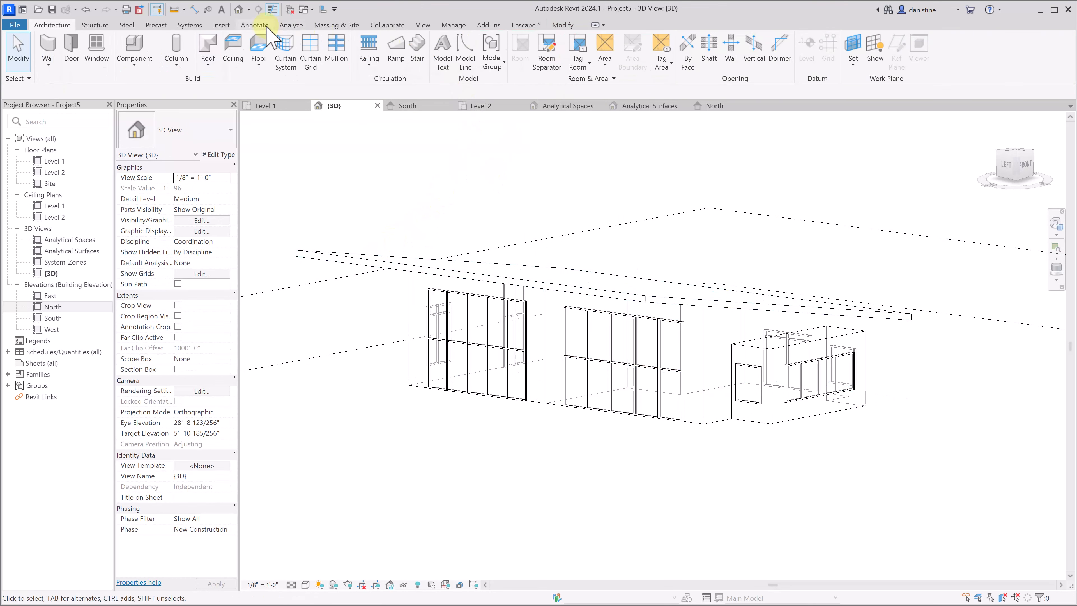
- Delete the existing energy model geometry and create the Energy Analytical Model again with the added interior walls
click(292, 25)
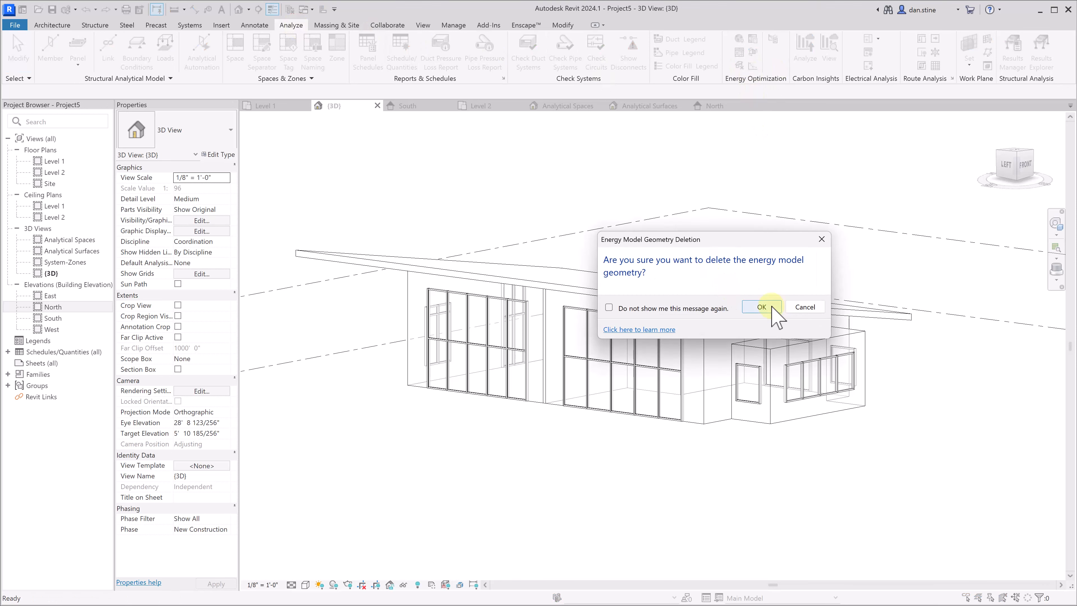
click(761, 307)
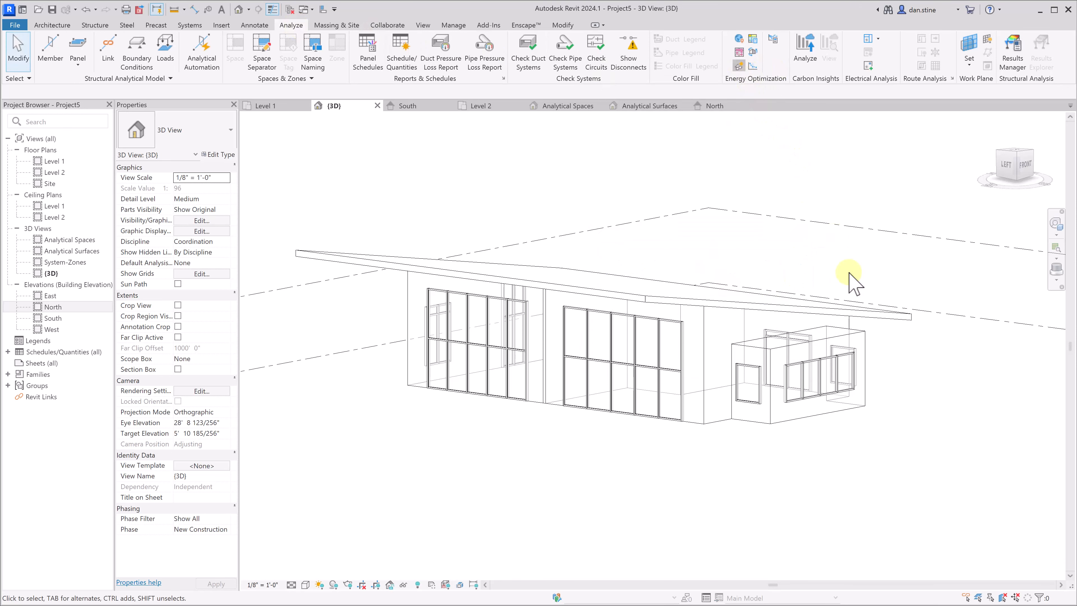
click(754, 308)
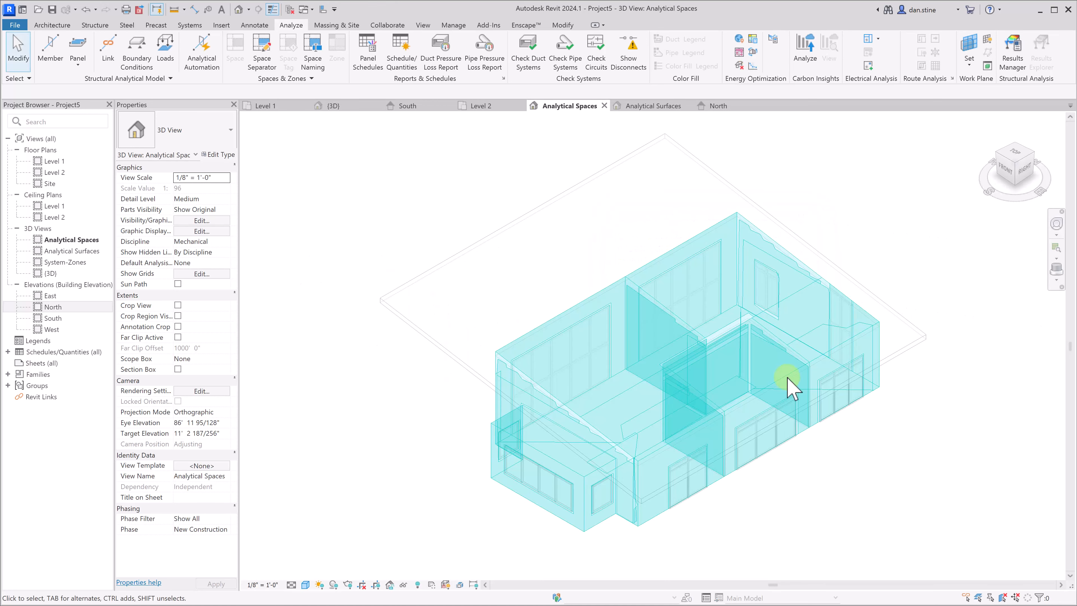
- In the energy settings, set Perimeter Zone Depth to 0, turn off Perimeter Zone Division and review the advanced options
click(776, 40)
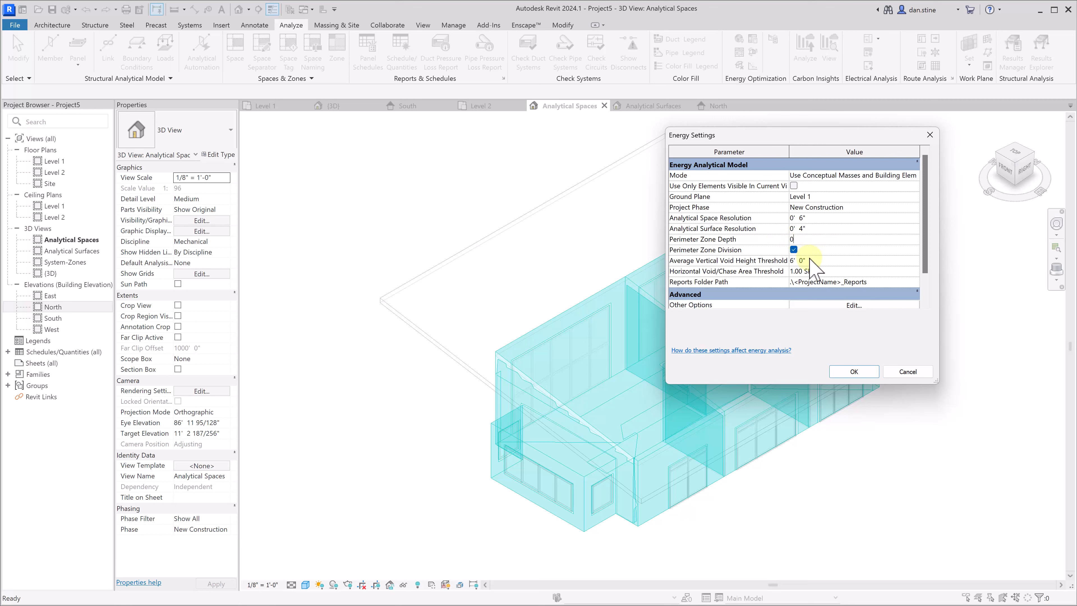
click(853, 305)
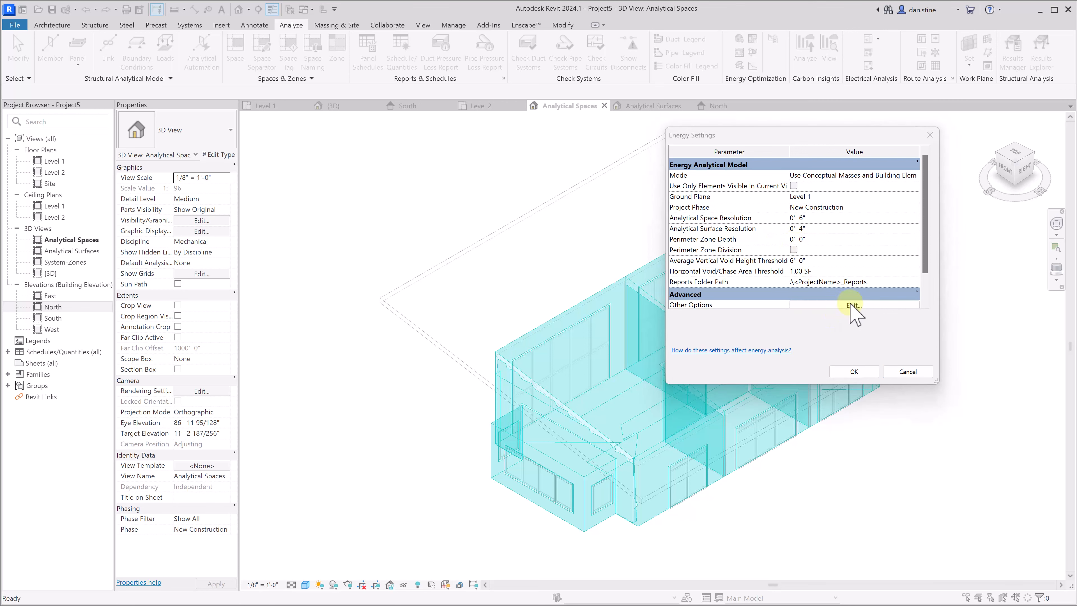
scroll(807, 227, down, 3)
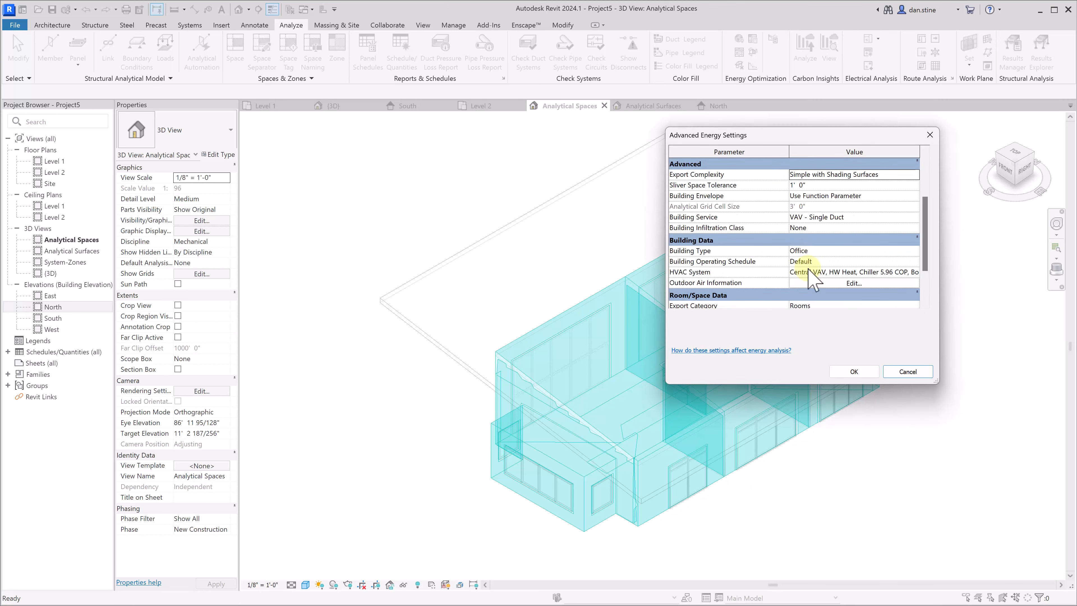
click(852, 371)
click(852, 371)
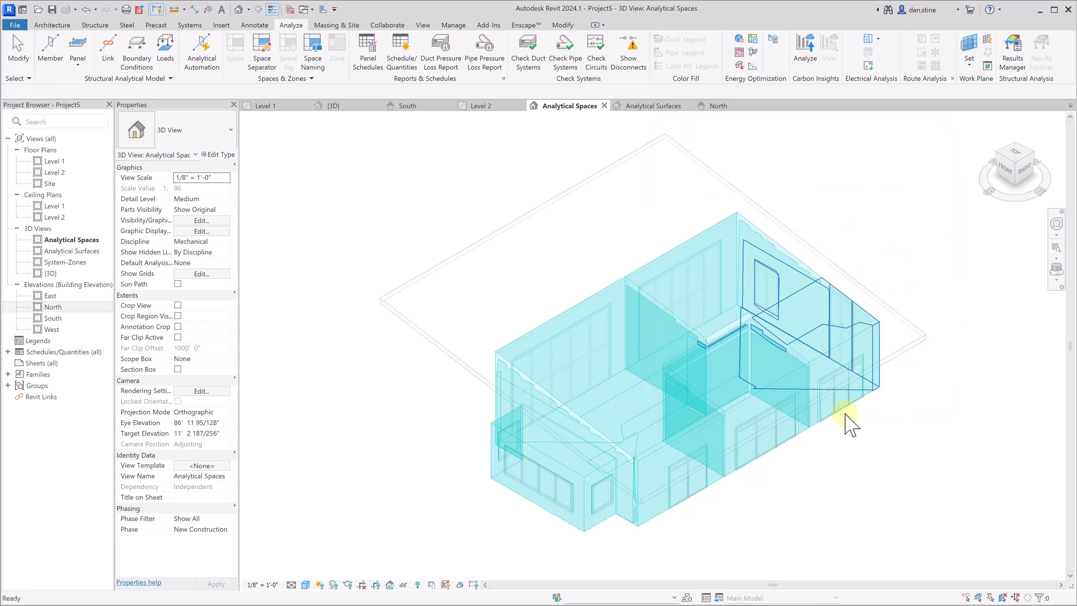
- Delete the energy model geometry and regenerate the Energy Analytical Model using the changed perimeter zone settings
click(738, 65)
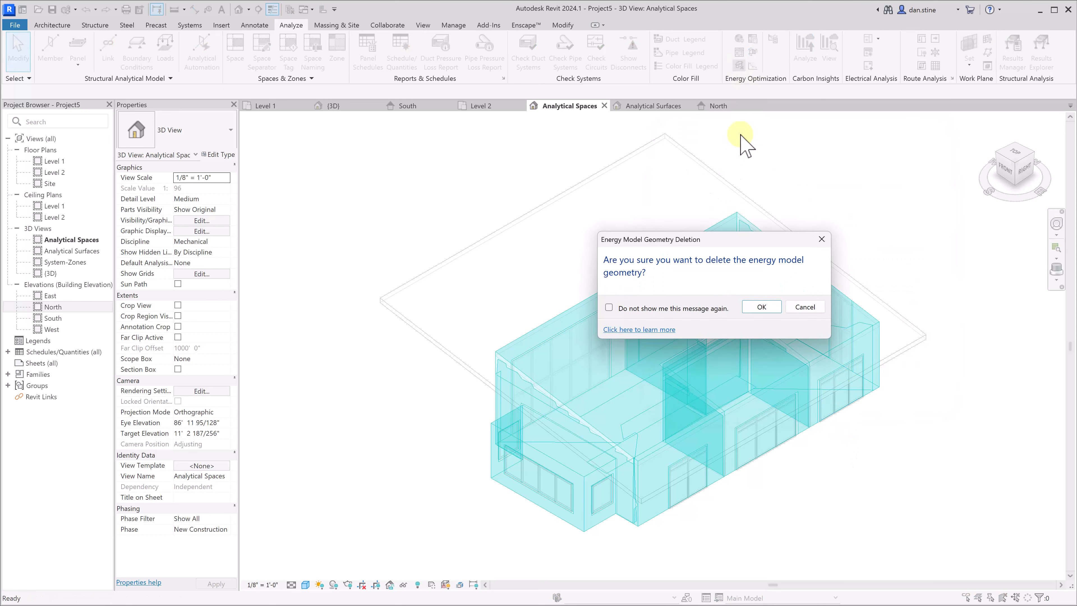
click(759, 307)
click(739, 66)
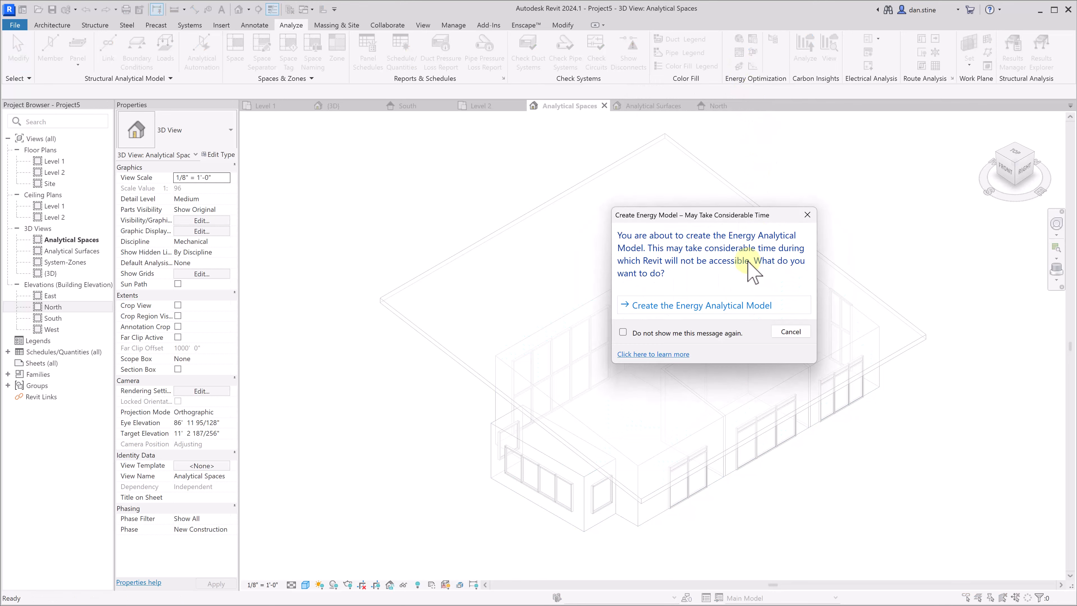
click(737, 303)
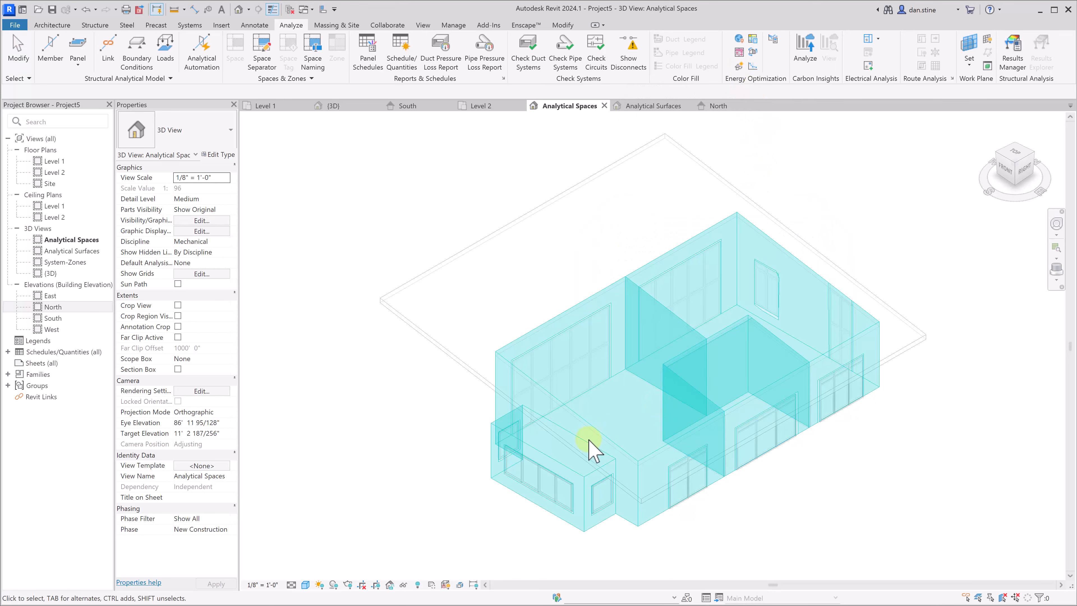
- Examine the properties and shape of the southern analytical space, including the bump-out, from several sides
click(596, 296)
click(544, 297)
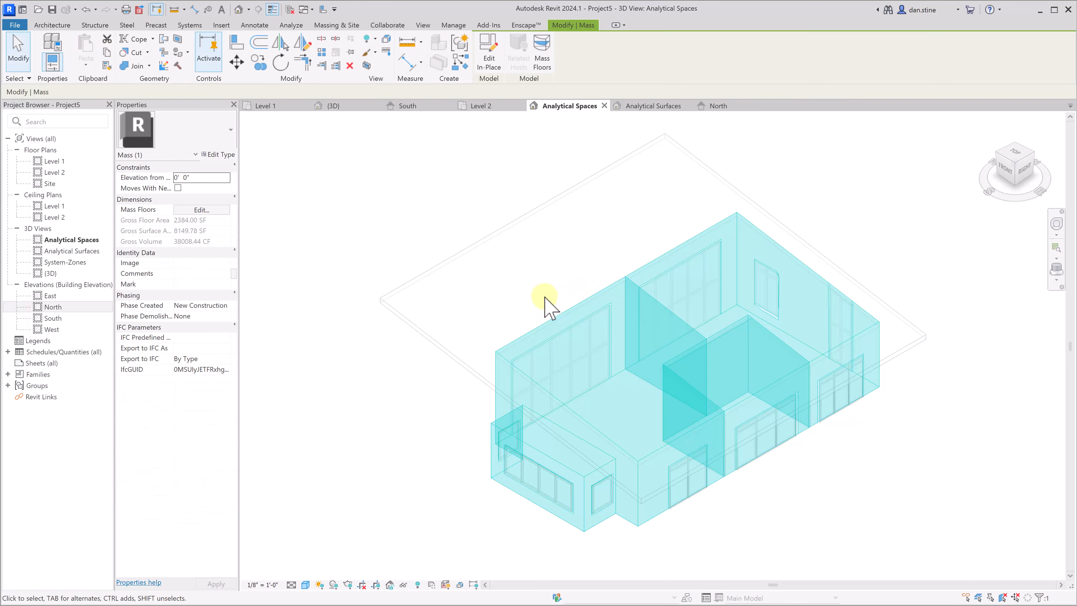
click(550, 320)
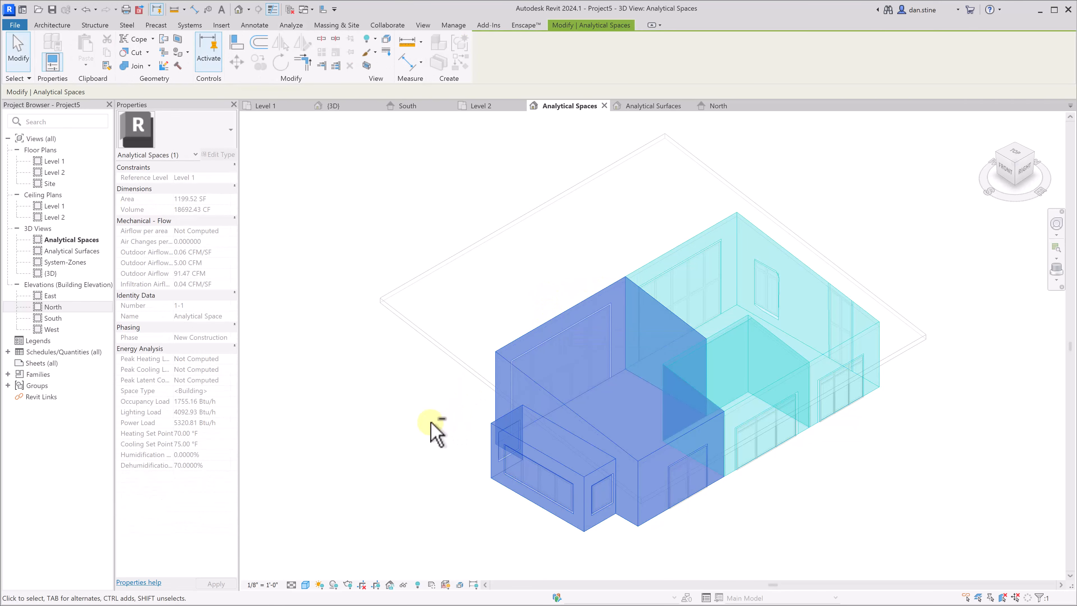
shift+middle_drag(435, 426, 692, 380)
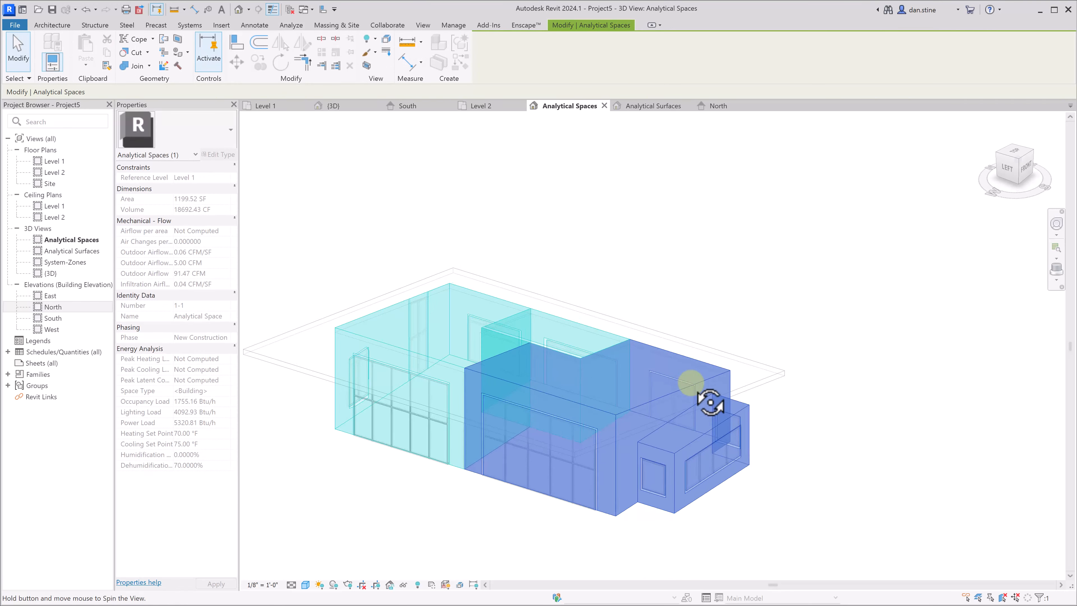
click(488, 534)
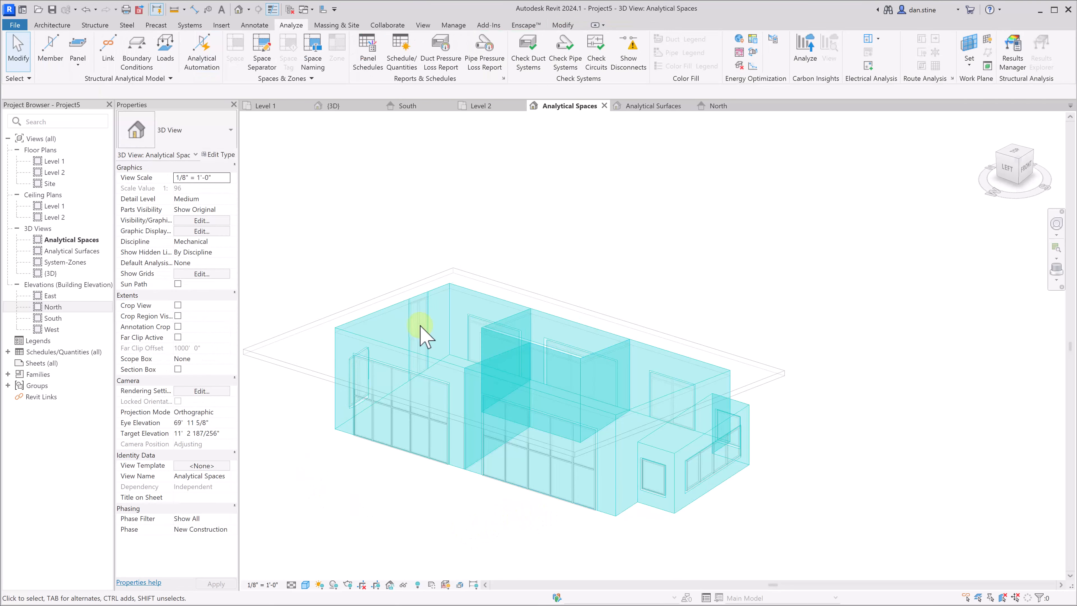
- In the Analytical Surfaces view, examine the properties of the main roof surface, the roof overhang and the bump-out's roof
click(655, 106)
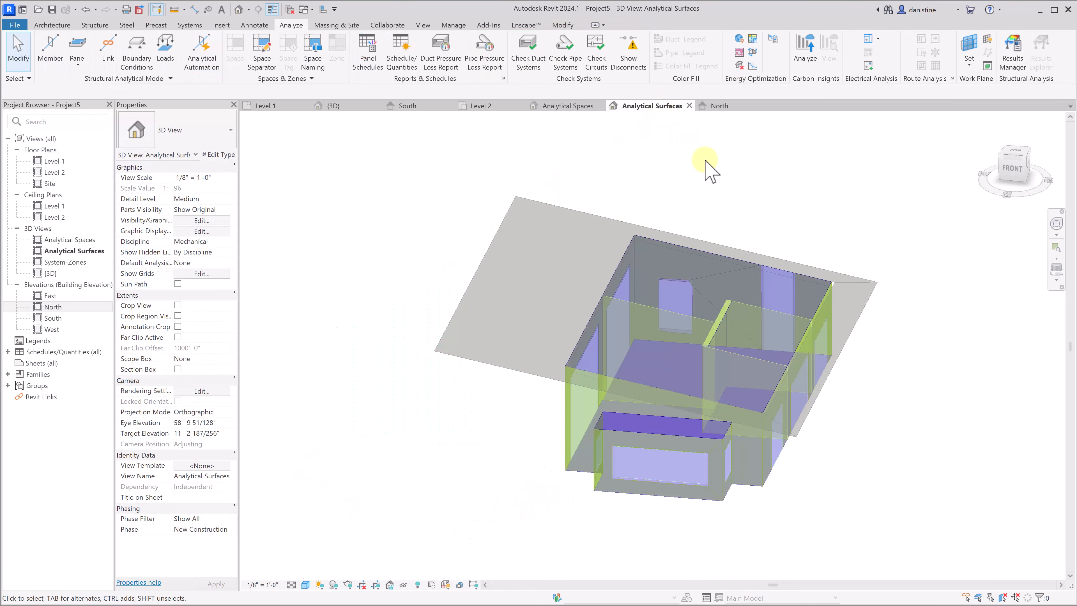
click(691, 259)
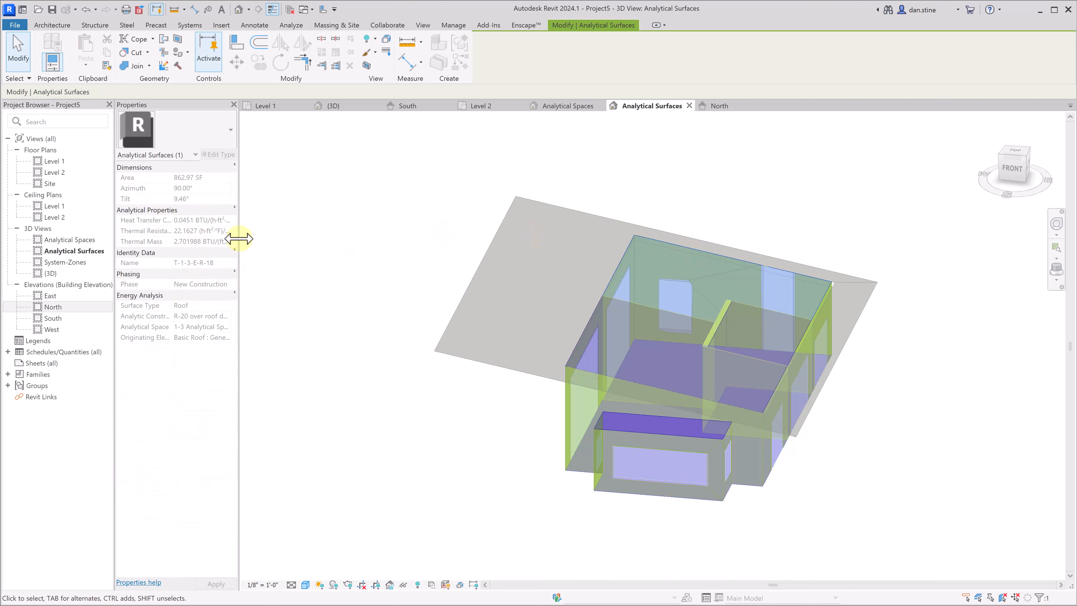
drag(238, 238, 265, 248)
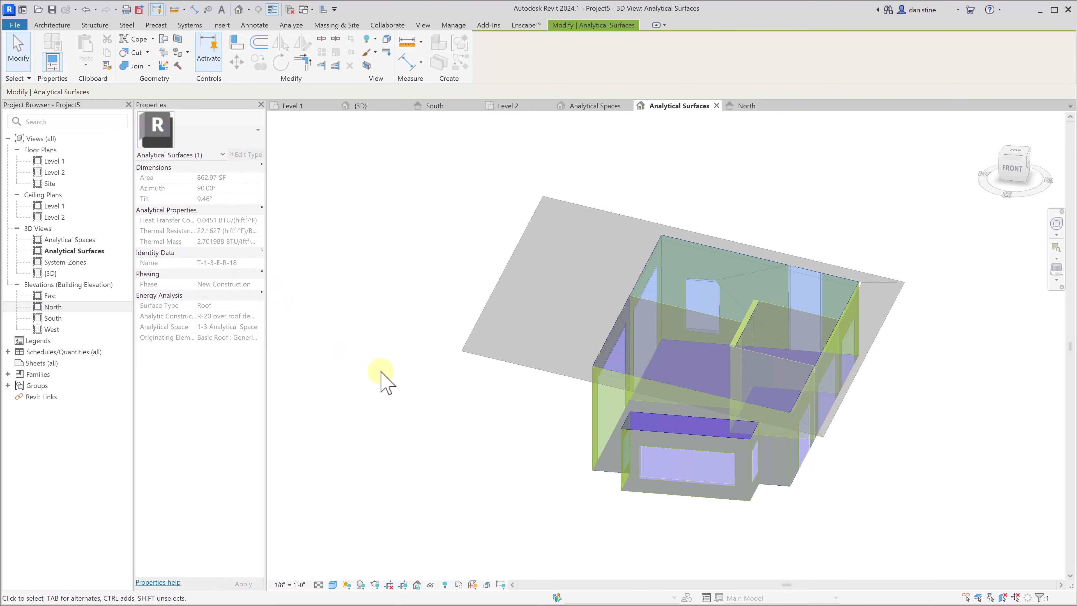
click(526, 367)
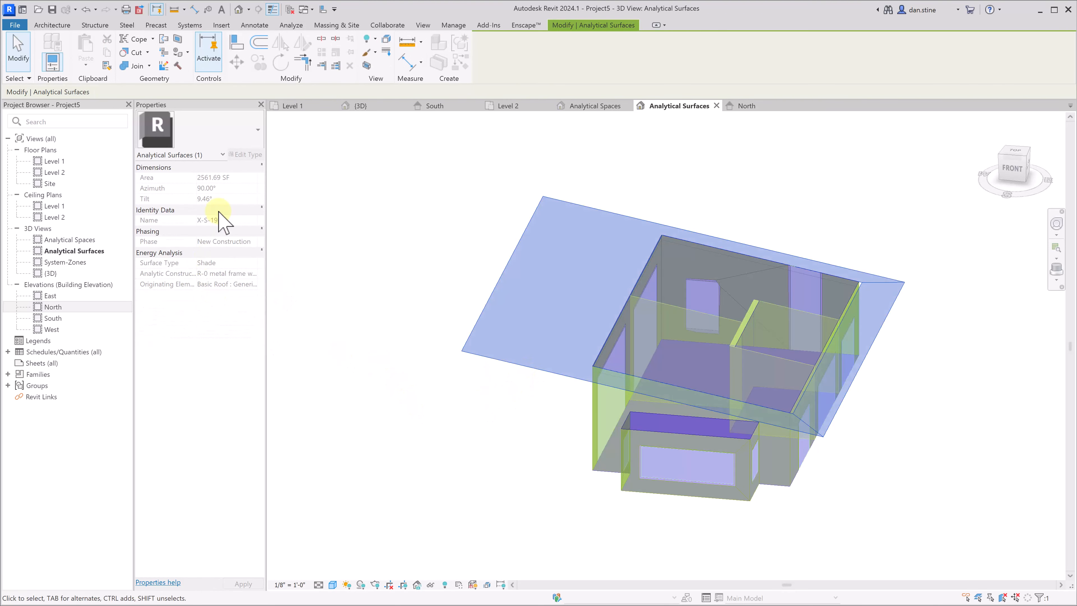
click(505, 450)
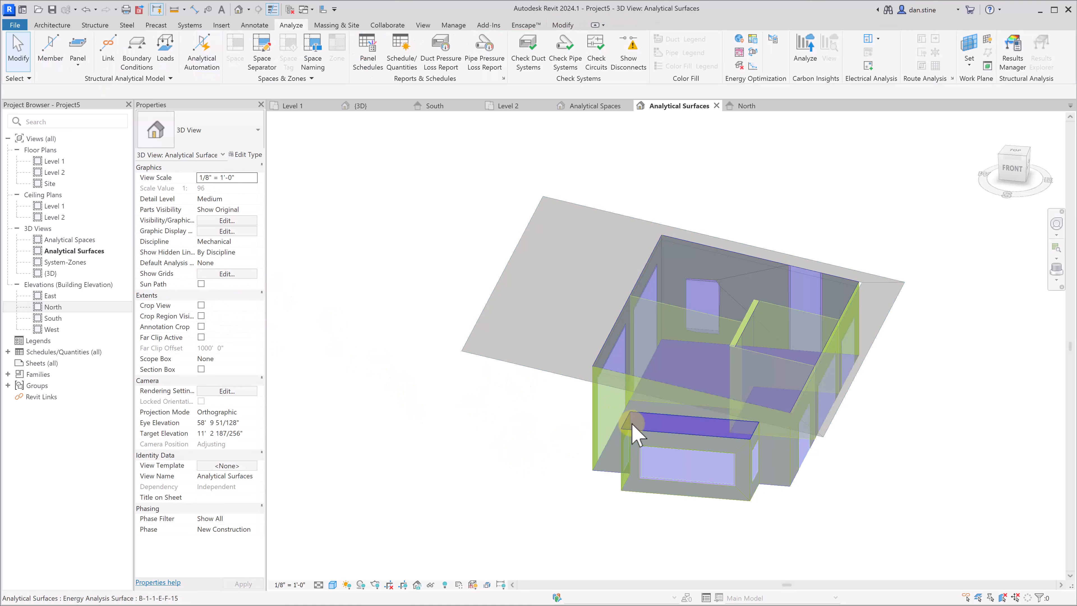
click(644, 422)
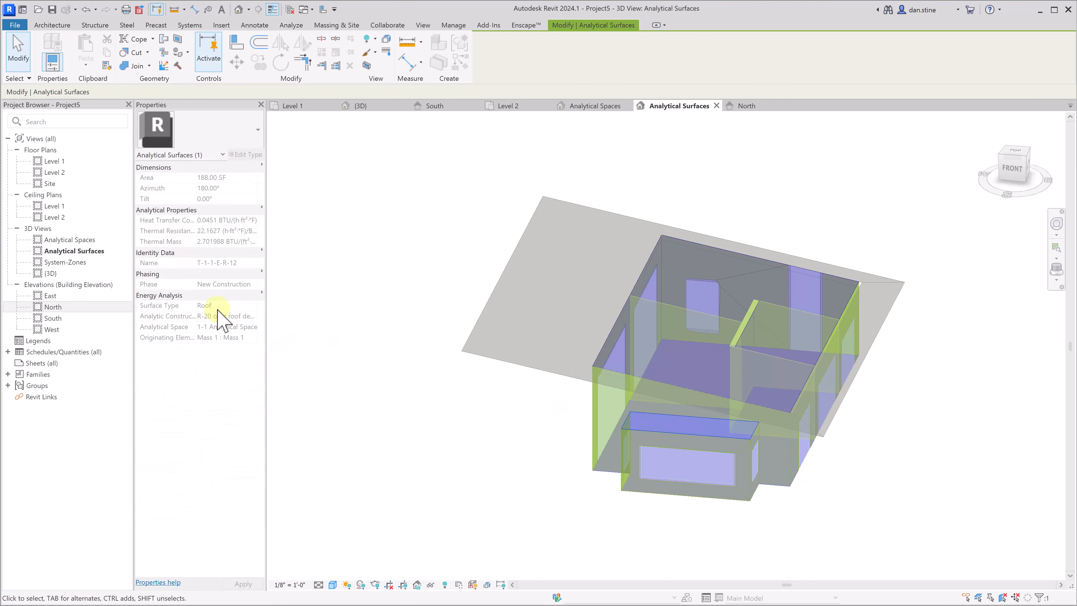
click(488, 466)
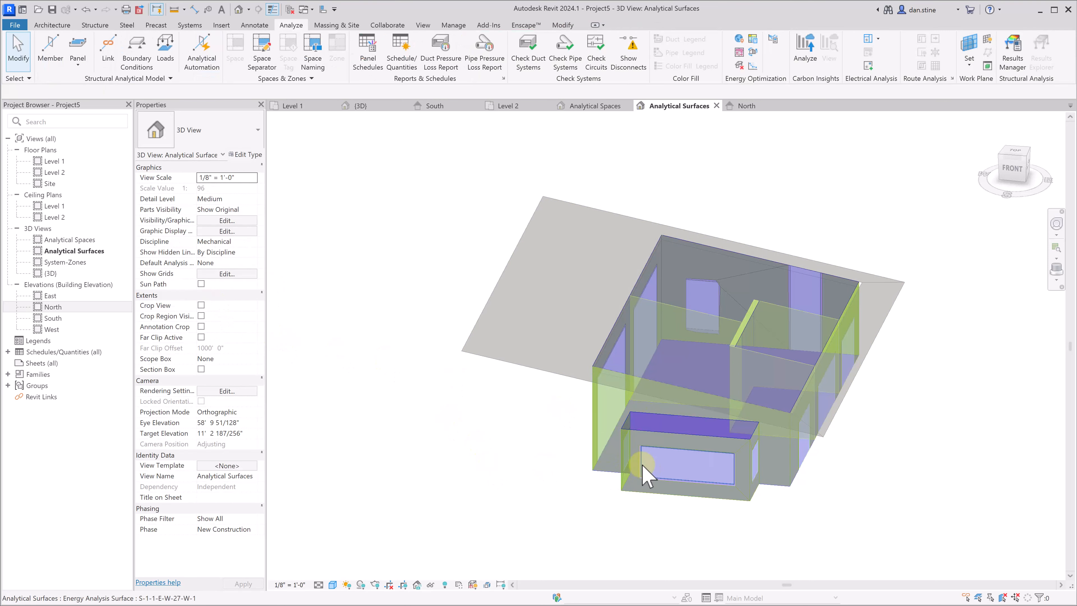
- Examine the properties of the bump-out's window, floor slab and exterior wall surfaces, and review the mode in the energy settings
click(643, 467)
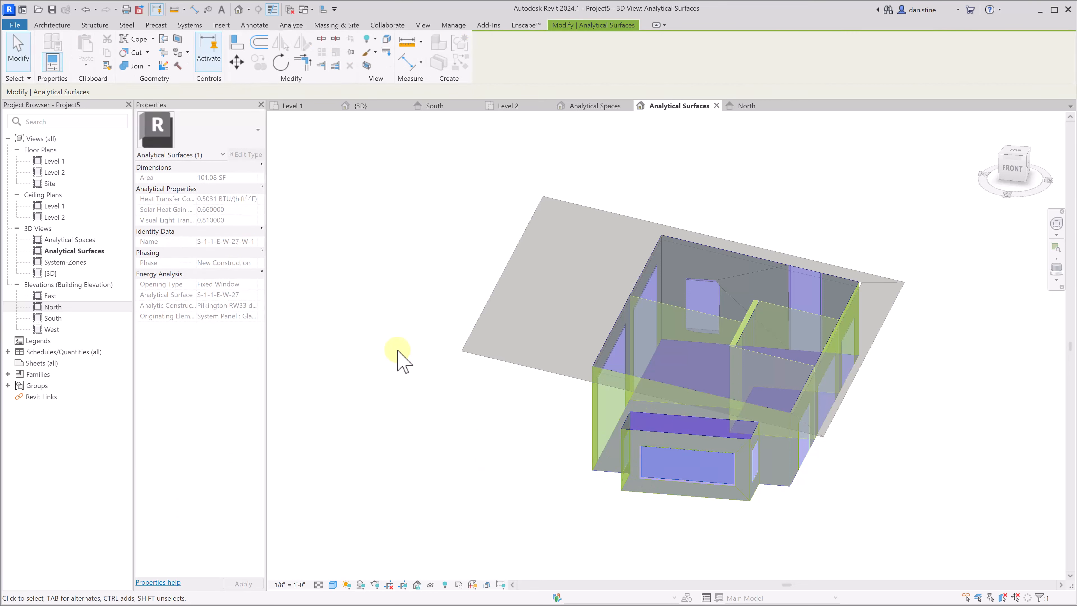
click(553, 457)
click(603, 455)
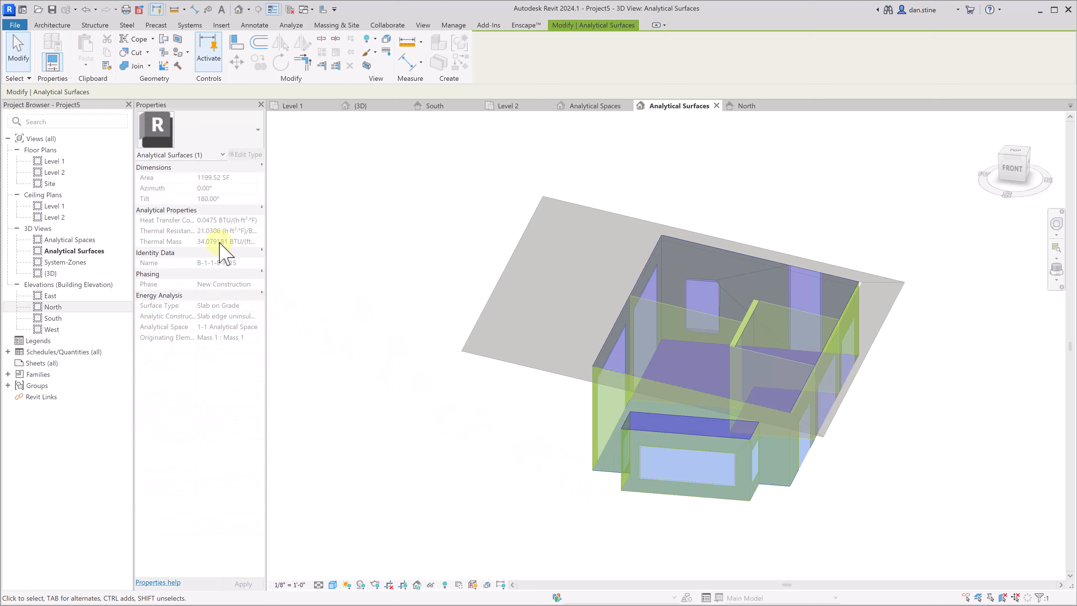
click(390, 405)
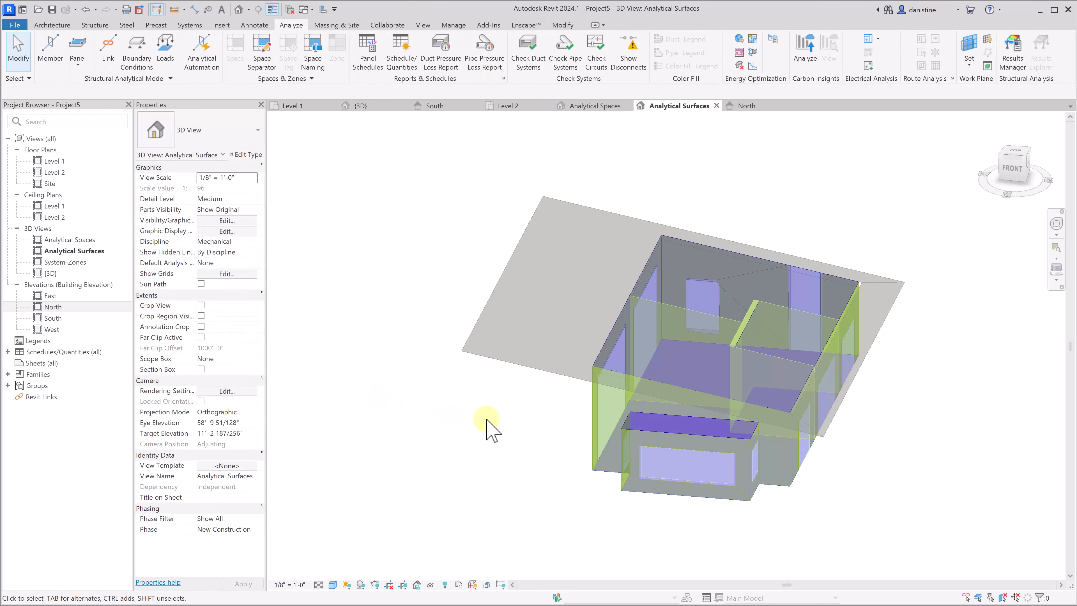
click(593, 452)
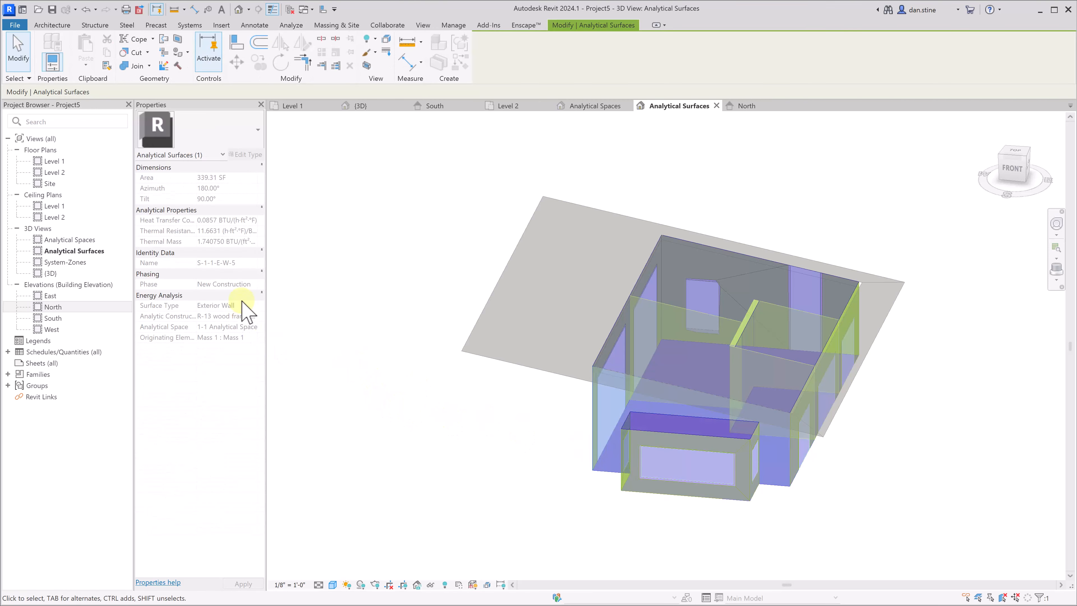
click(452, 428)
mouse_move(452, 428)
shift+middle_down()
mouse_move(555, 401)
mouse_move(609, 433)
shift+middle_up()
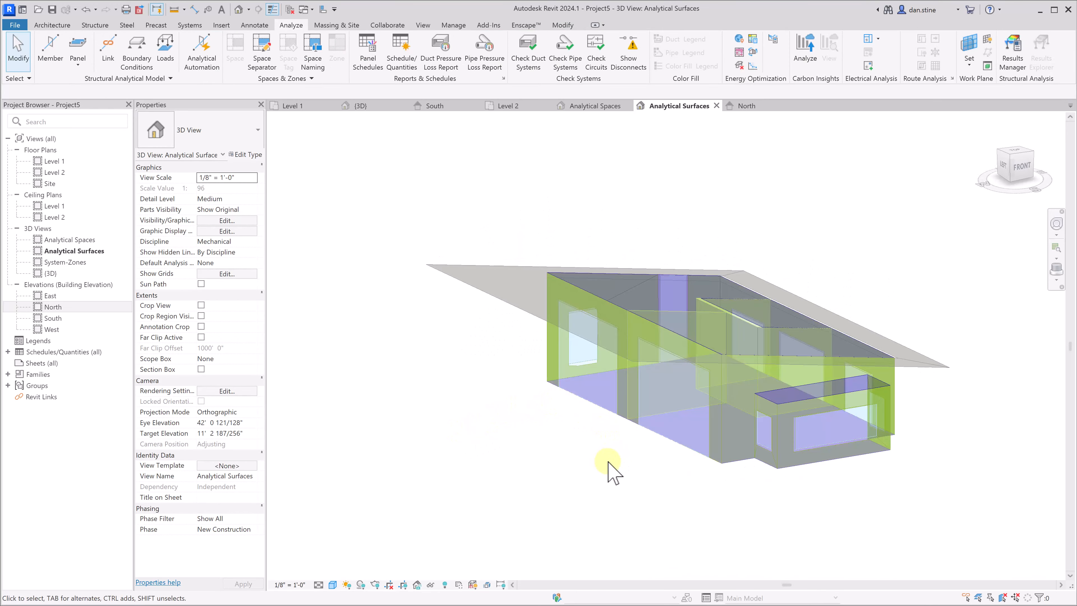
click(773, 39)
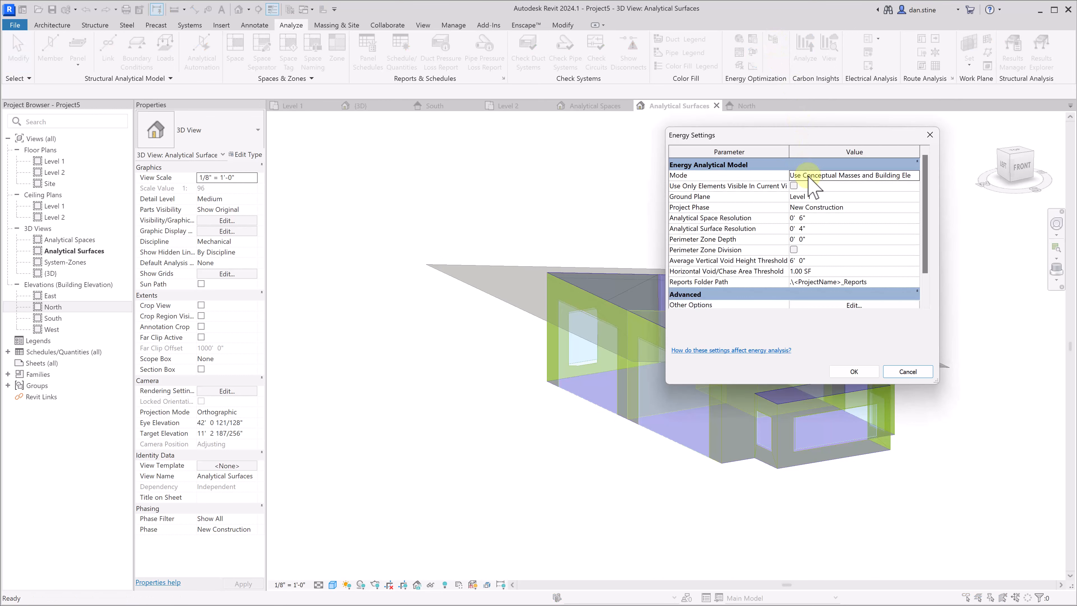
click(930, 135)
- In the South elevation, add a level at -15'-0" below Level 1
click(432, 107)
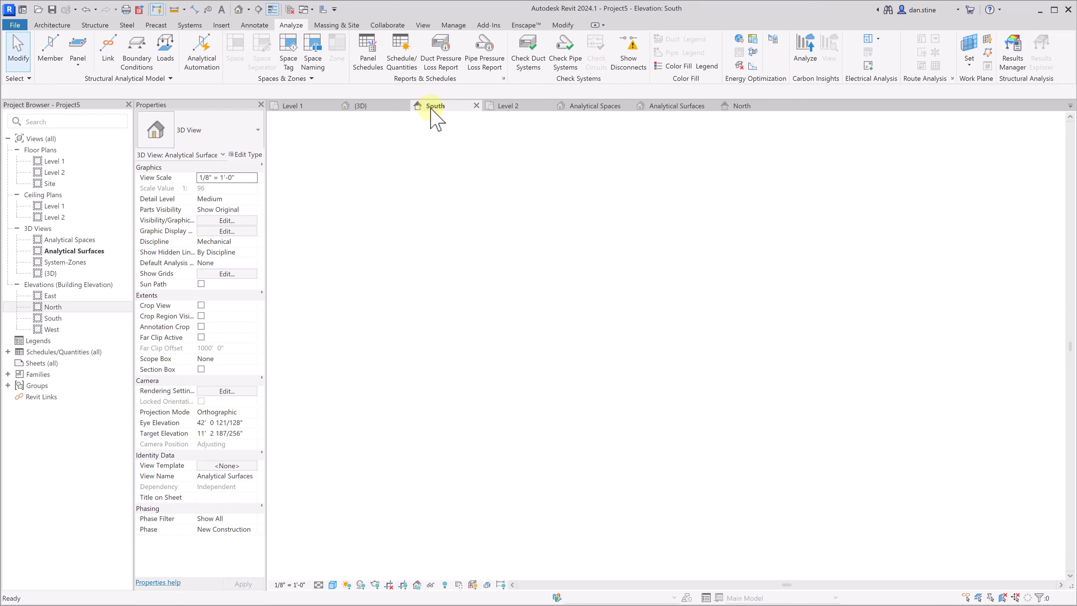
click(50, 25)
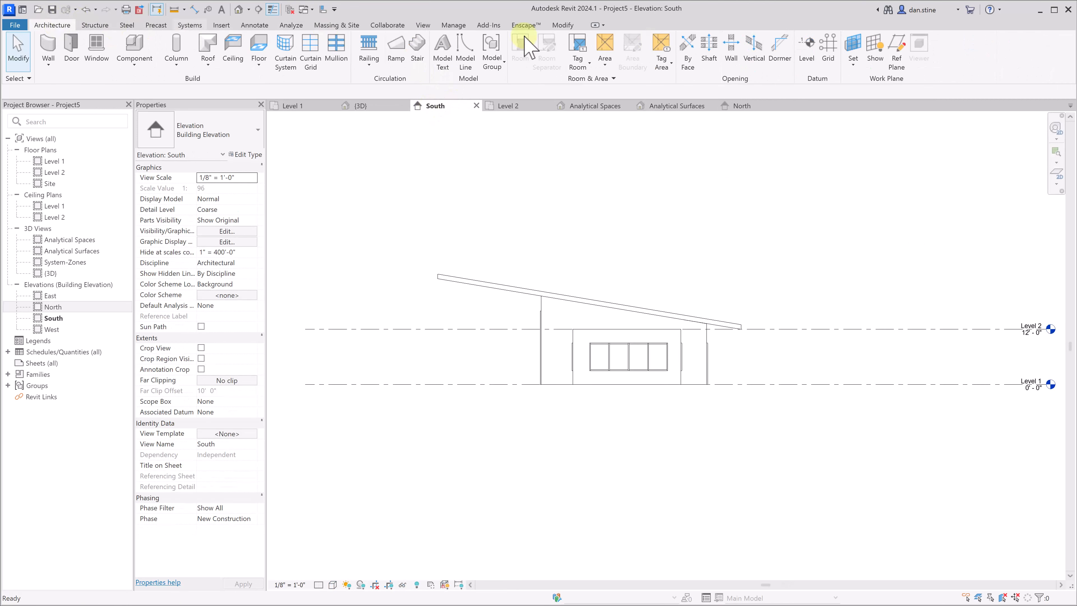
click(807, 45)
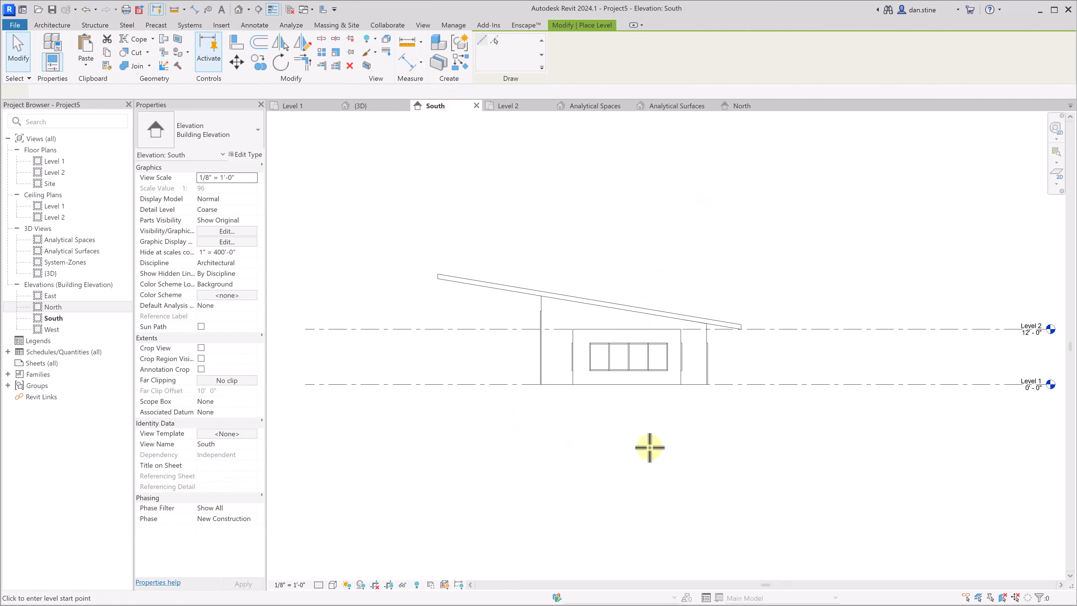
click(786, 454)
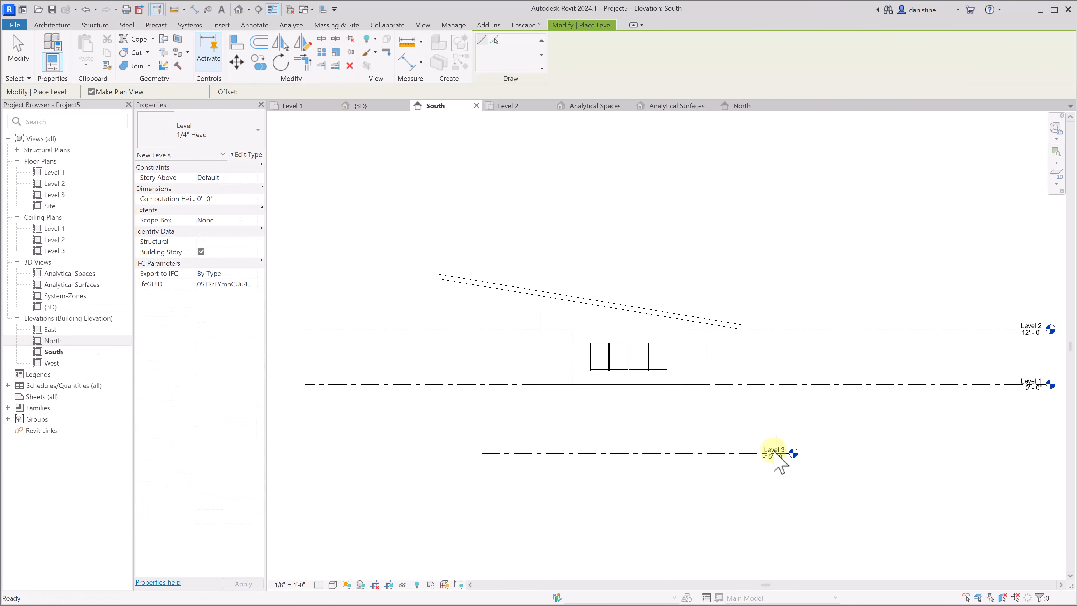
key(Escape)
key(Escape)
- Rename the new lower level as Basement and rename its corresponding views to match
click(777, 455)
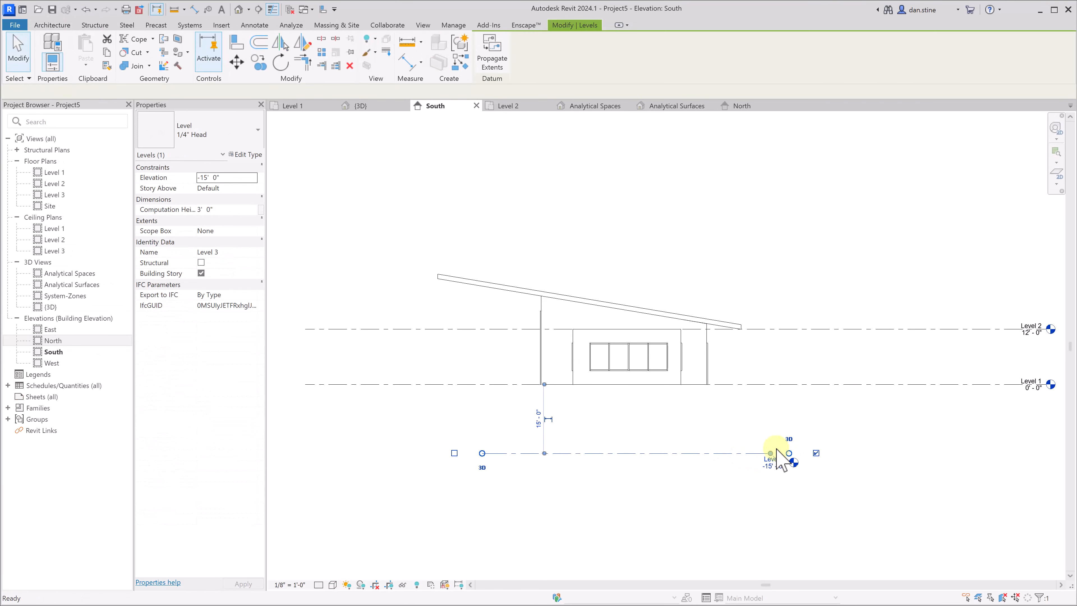
key(ctrl+z)
click(776, 448)
click(775, 447)
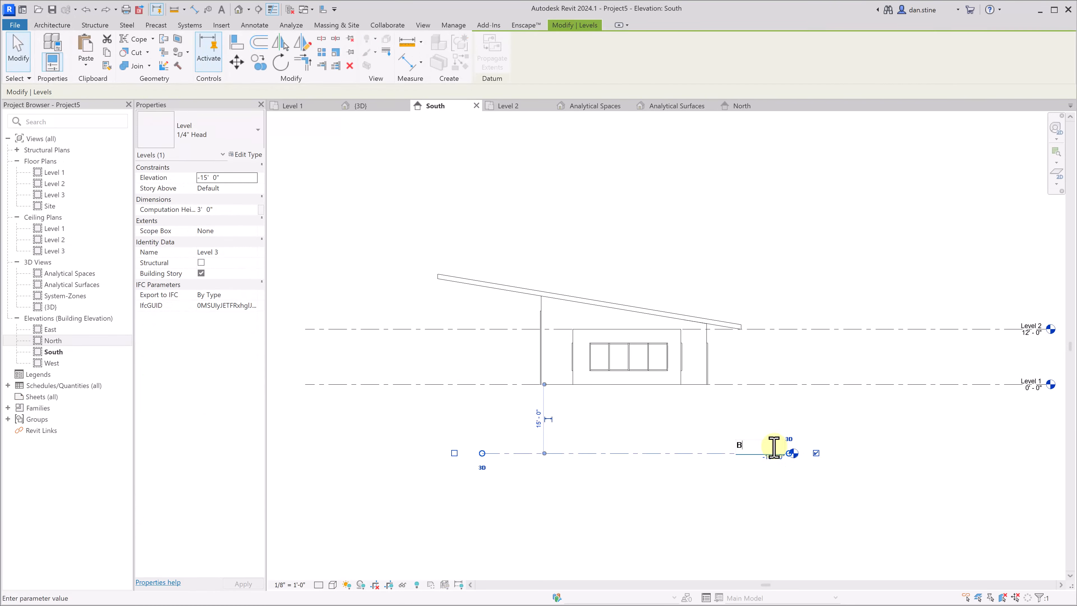
text(Basement)
key(Return)
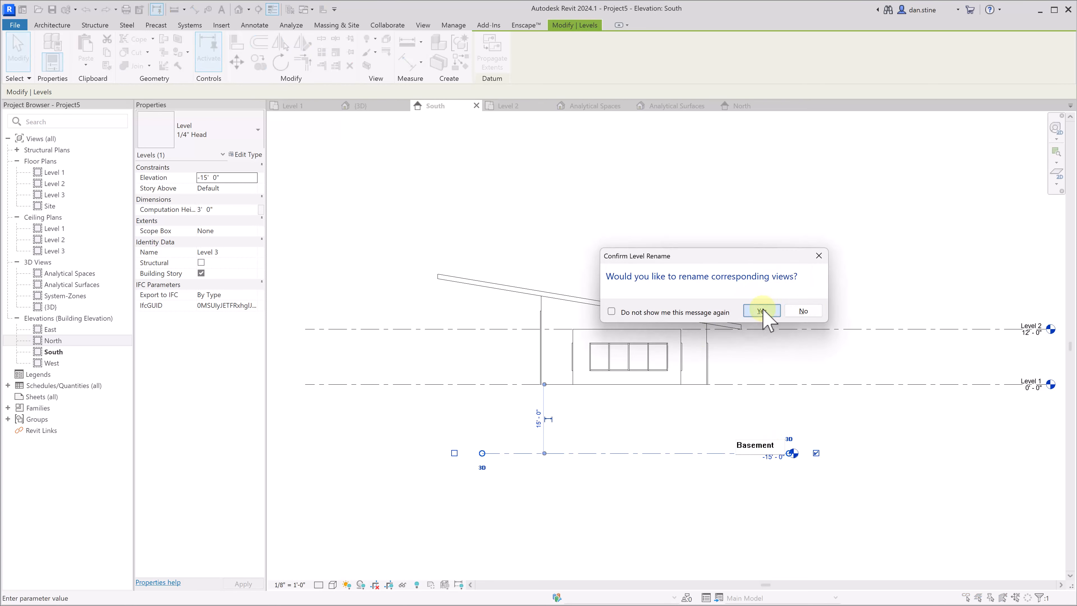
click(761, 311)
- Stretch the bottom of the main mass down to the Basement level and add a mass floor at Basement
click(623, 388)
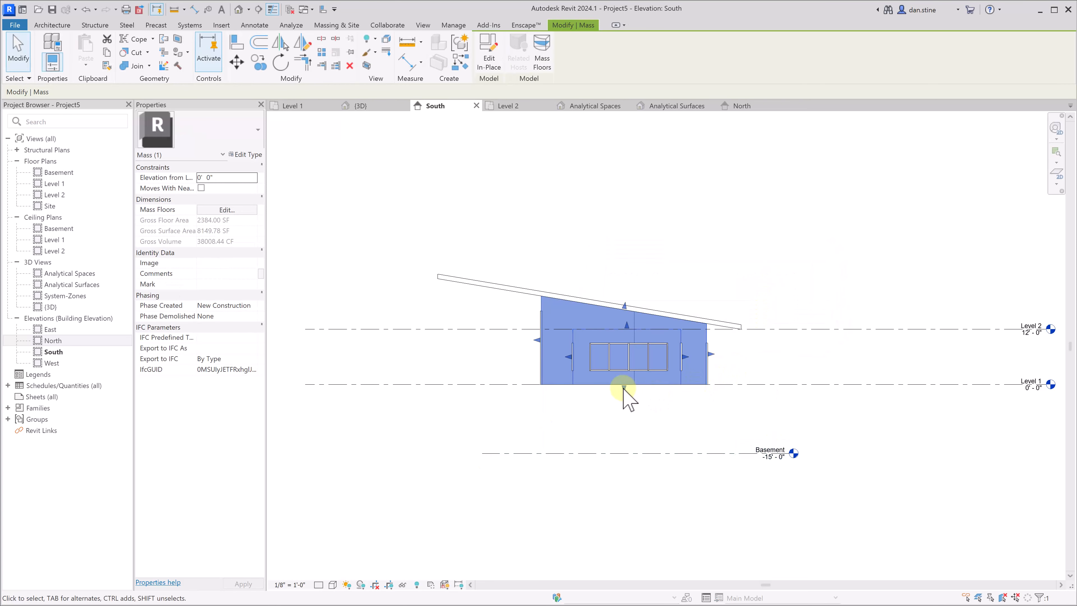
drag(623, 387, 621, 462)
click(384, 107)
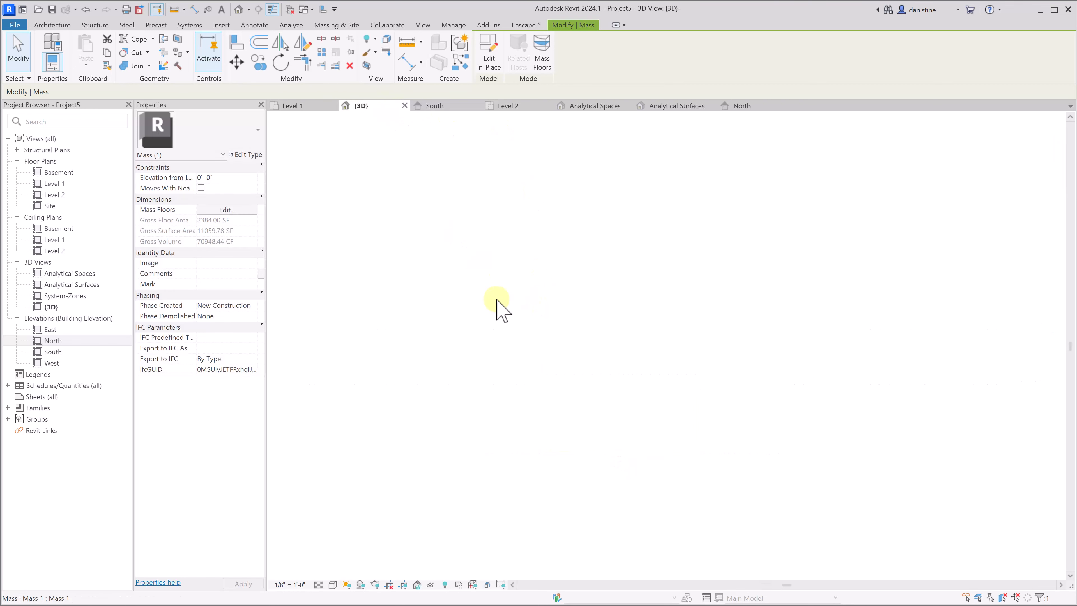
shift+middle_drag(651, 452, 488, 464)
click(541, 53)
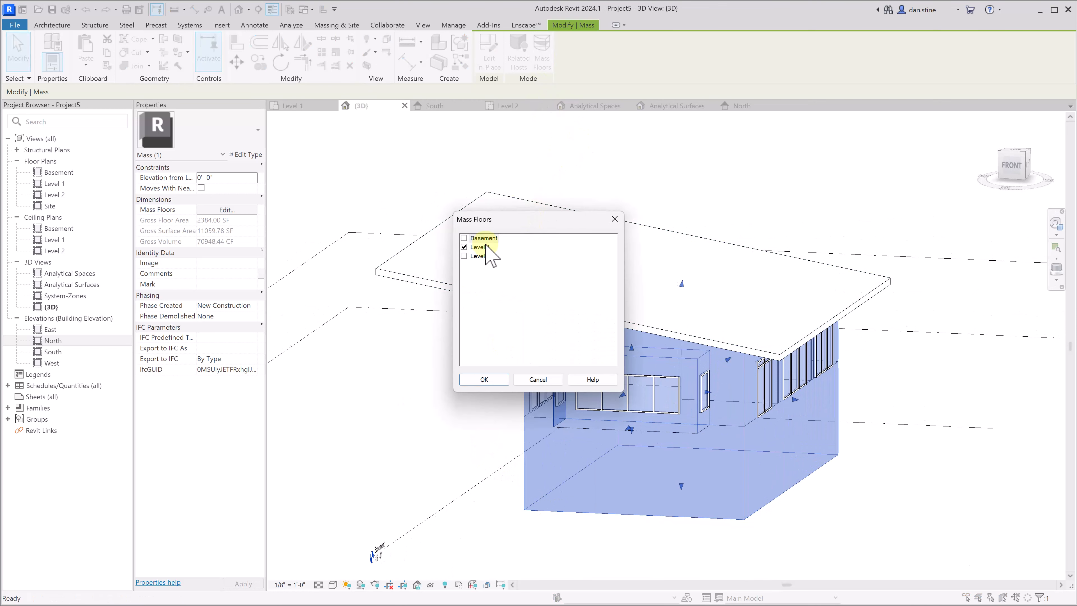
click(492, 380)
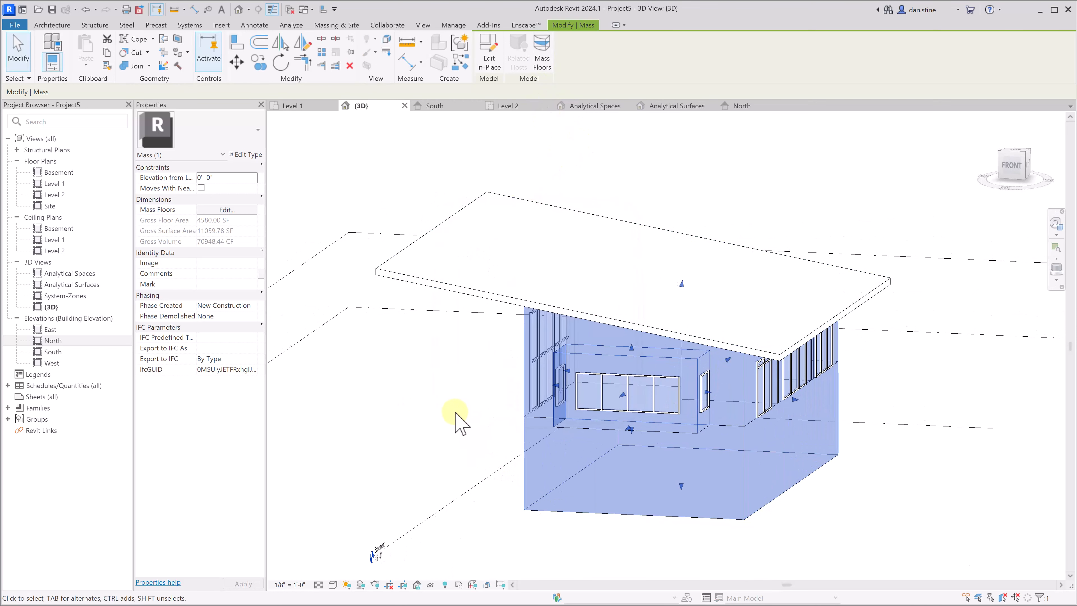
click(449, 414)
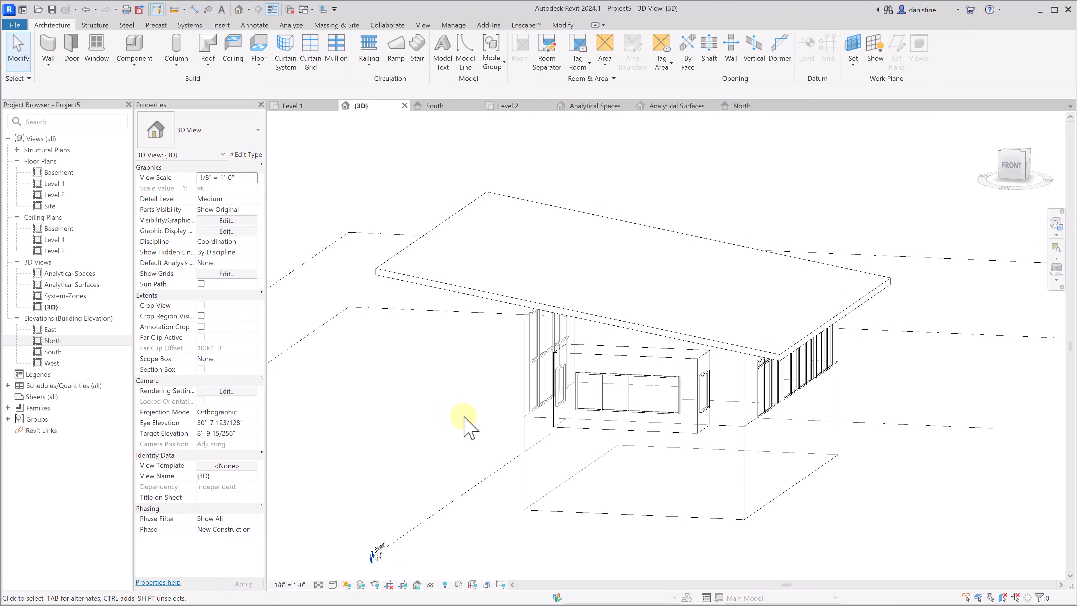
- In the South elevation, add a level at -2'-0" named Grade and rename its corresponding views to match
click(445, 106)
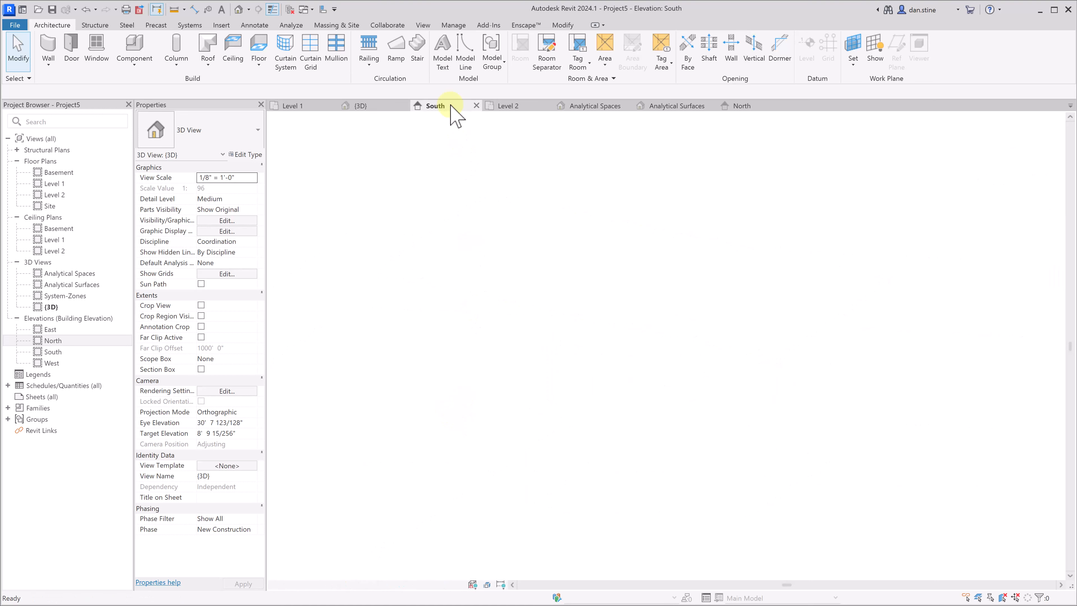
key(l)
key(l)
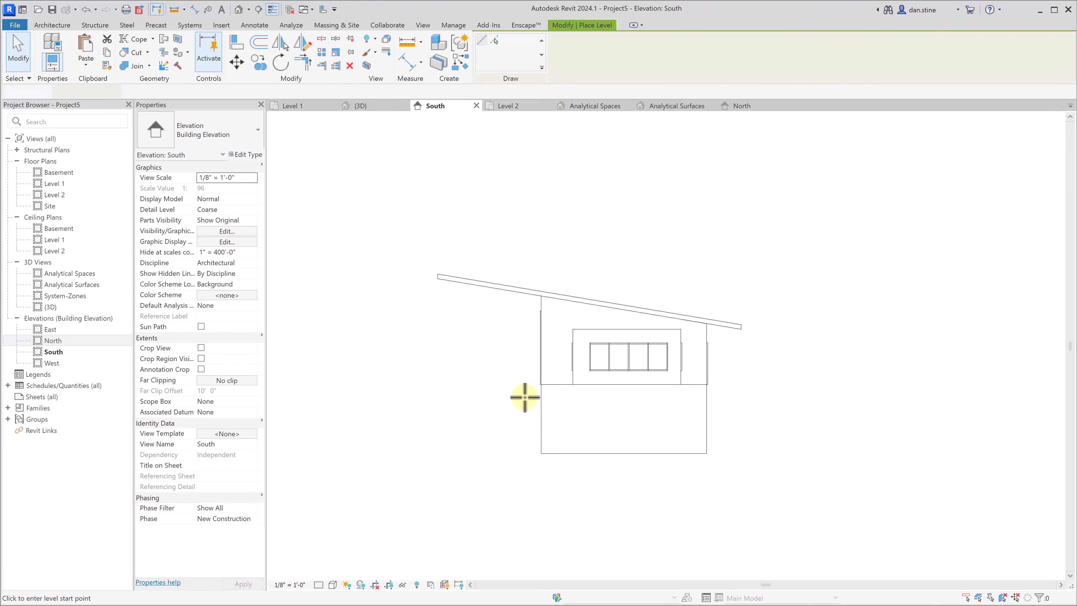
click(520, 393)
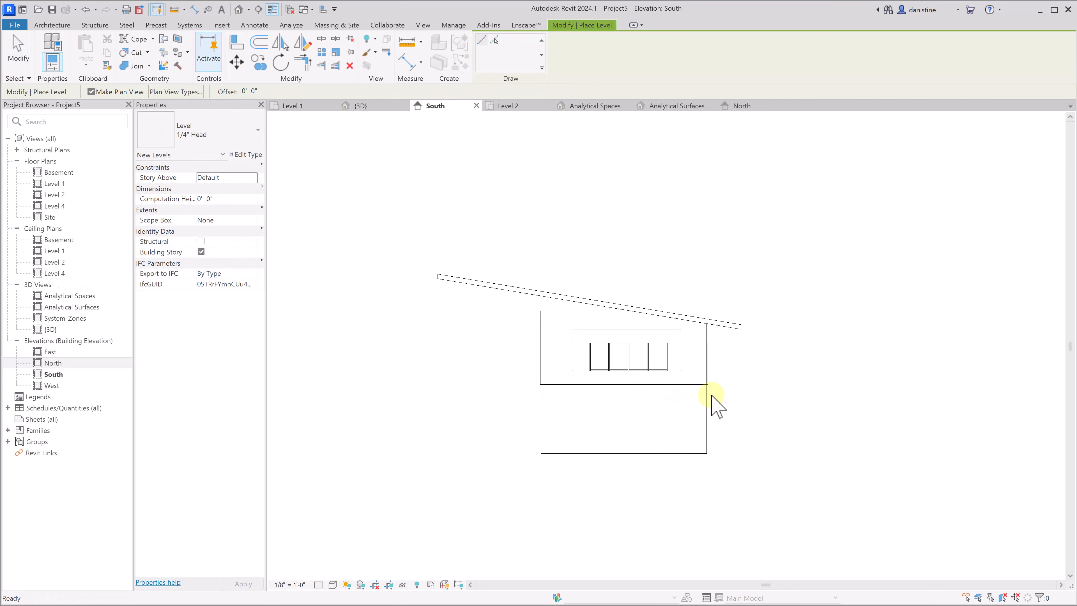
key(Escape)
double_click(718, 387)
text(Grad)
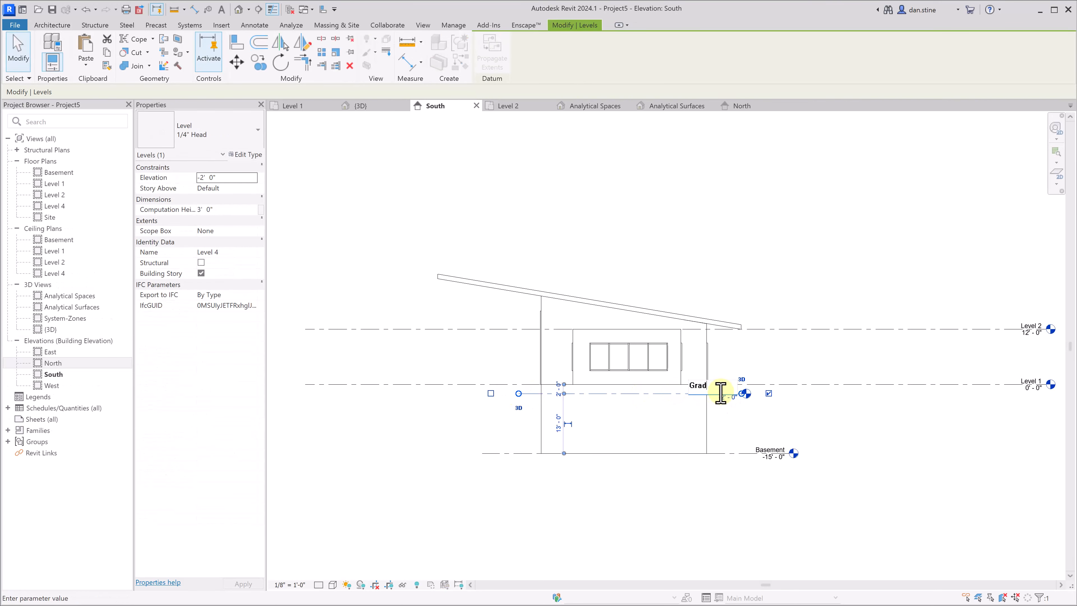
text(e)
key(Return)
click(762, 311)
- Delete and regenerate the energy analytical model with the basement mass, and examine the Level 1 floor surface in the Analytical Surfaces view
click(691, 172)
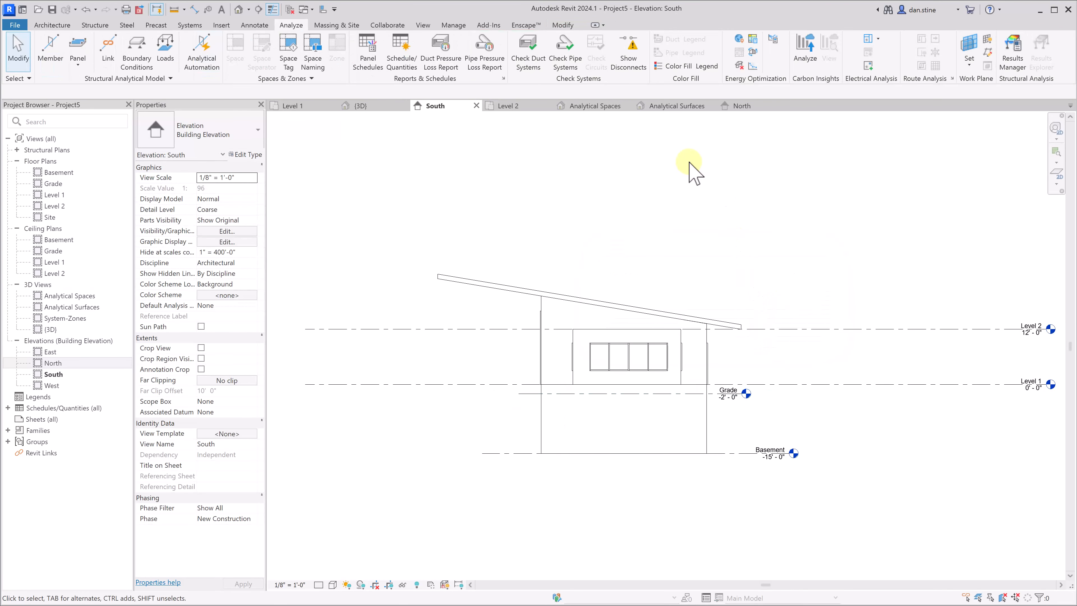
click(739, 66)
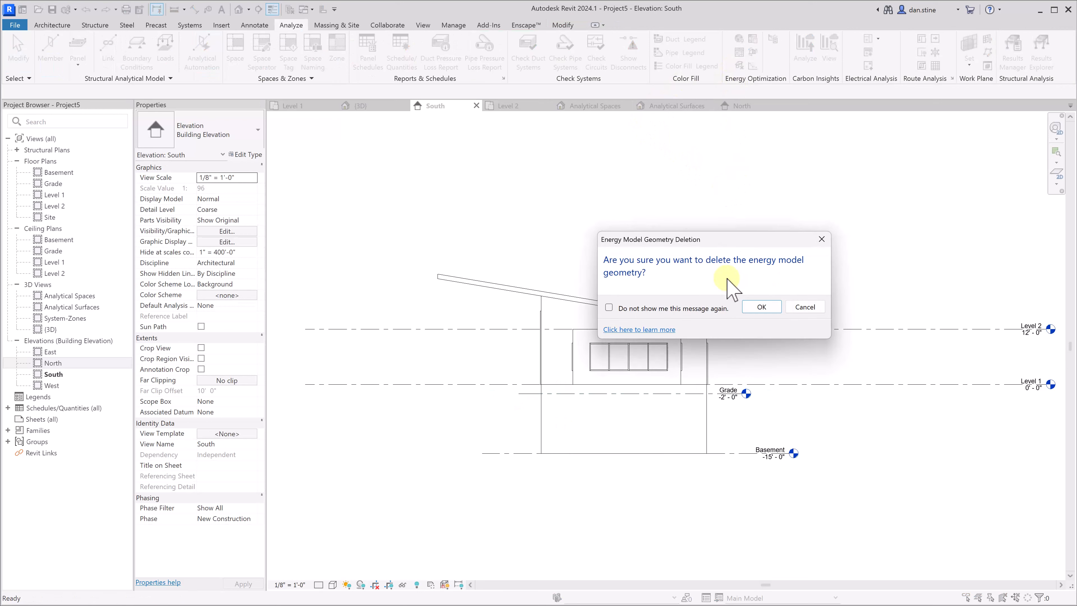
click(762, 307)
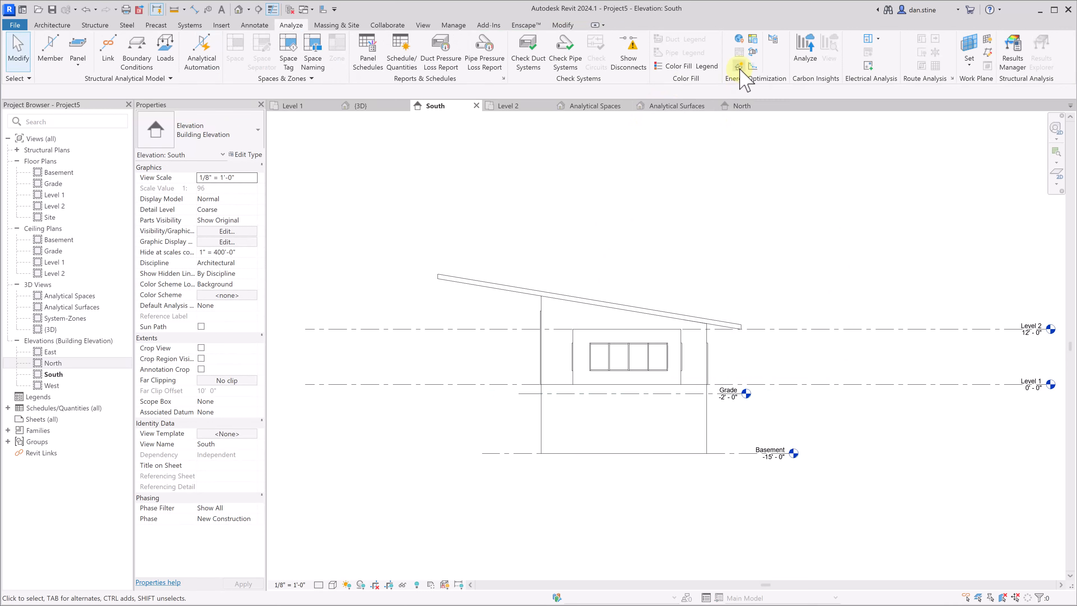
click(717, 299)
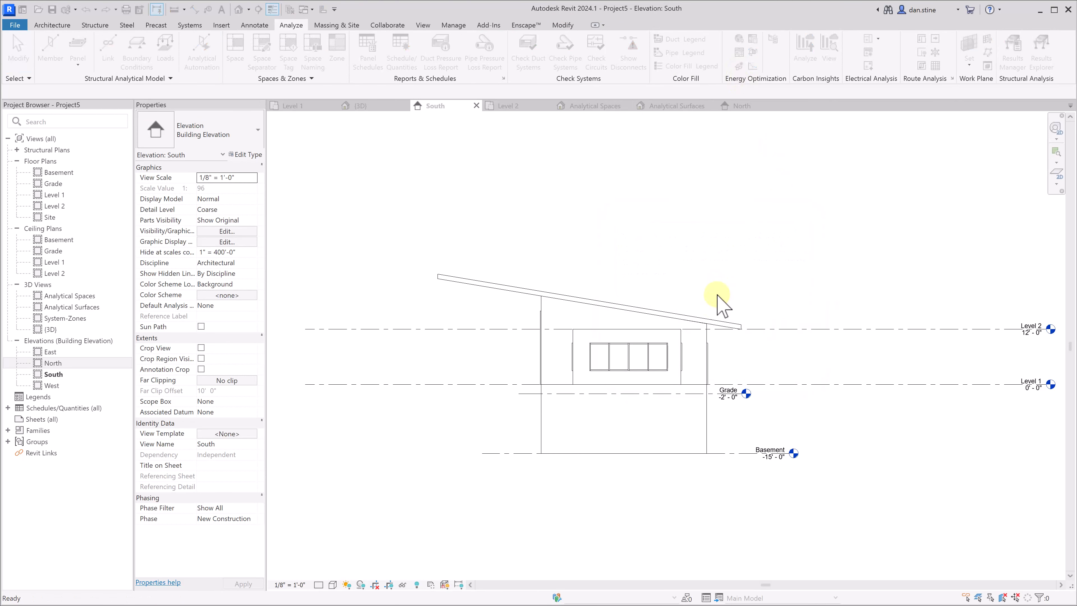
click(680, 106)
click(593, 382)
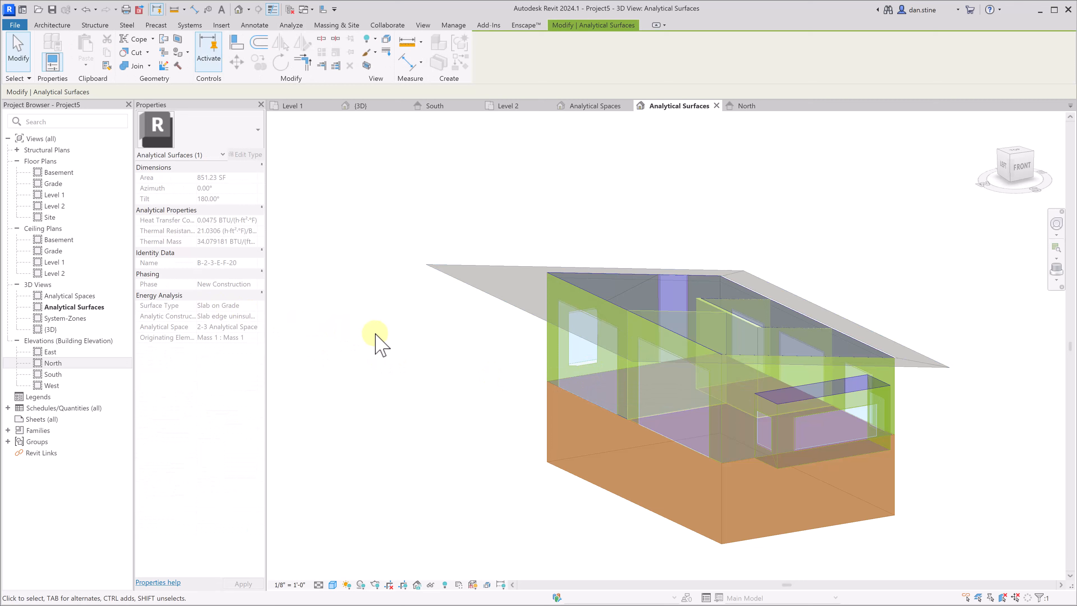
- Set the Ground Plane to Grade in the energy settings
click(773, 39)
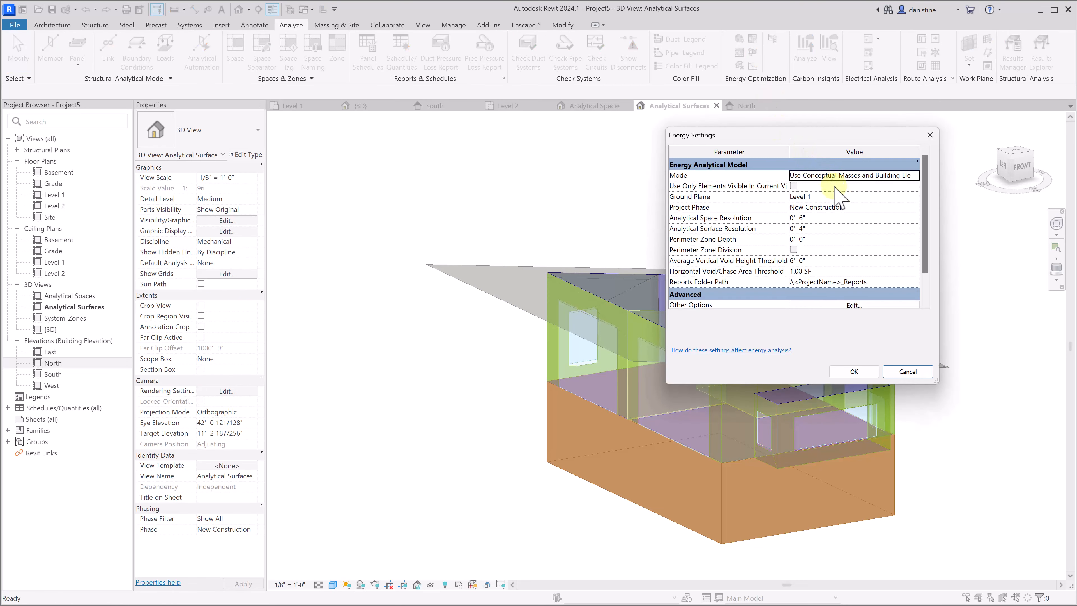
click(842, 197)
click(914, 197)
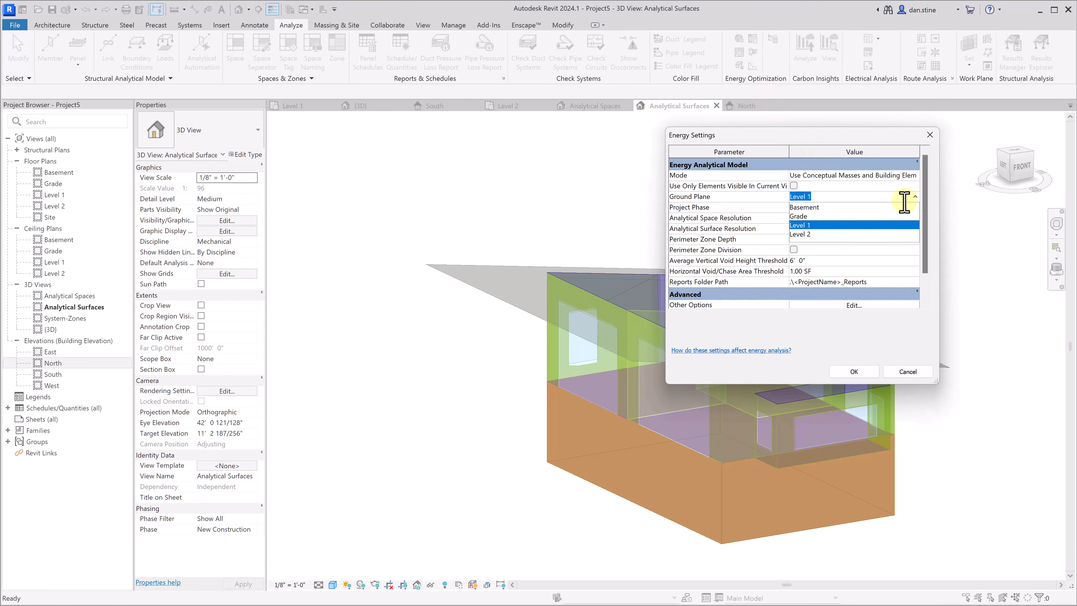
click(802, 216)
click(845, 371)
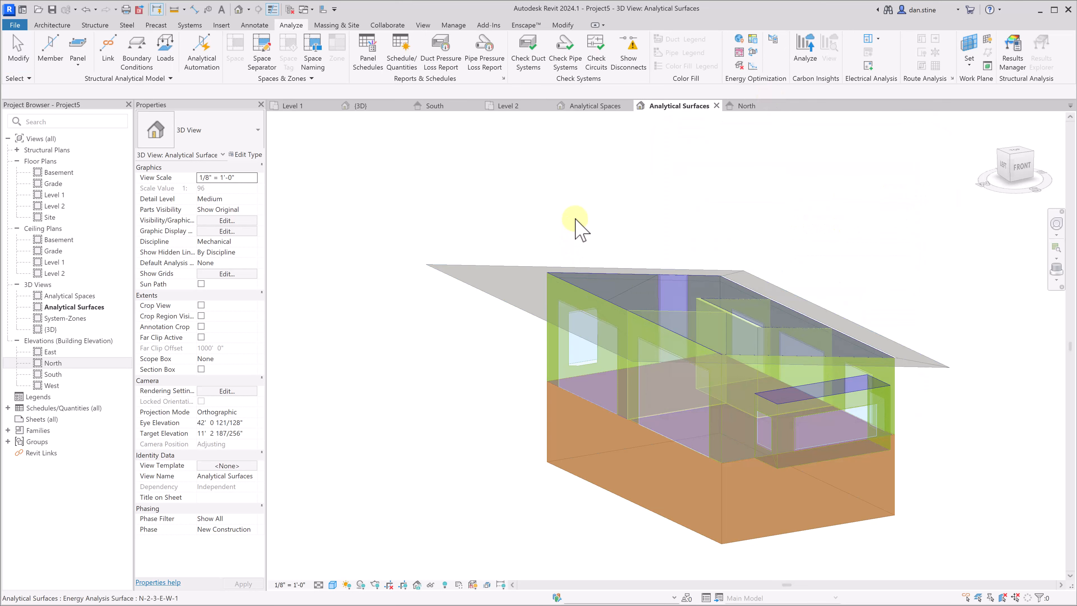
- Delete the energy model geometry and regenerate the Energy Analytical Model using the Grade ground plane
click(739, 66)
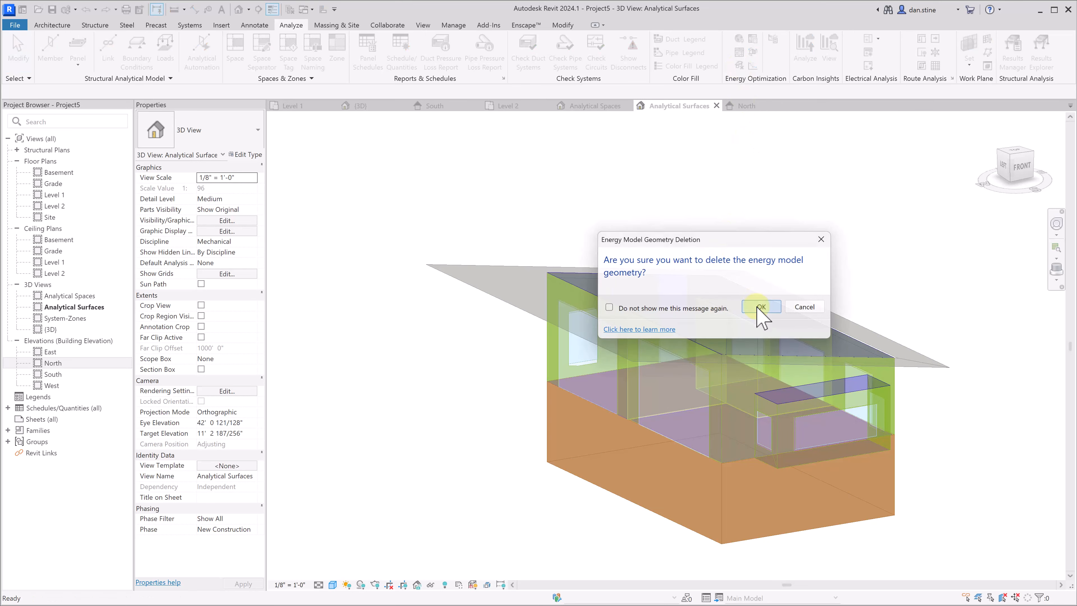
click(751, 306)
click(742, 65)
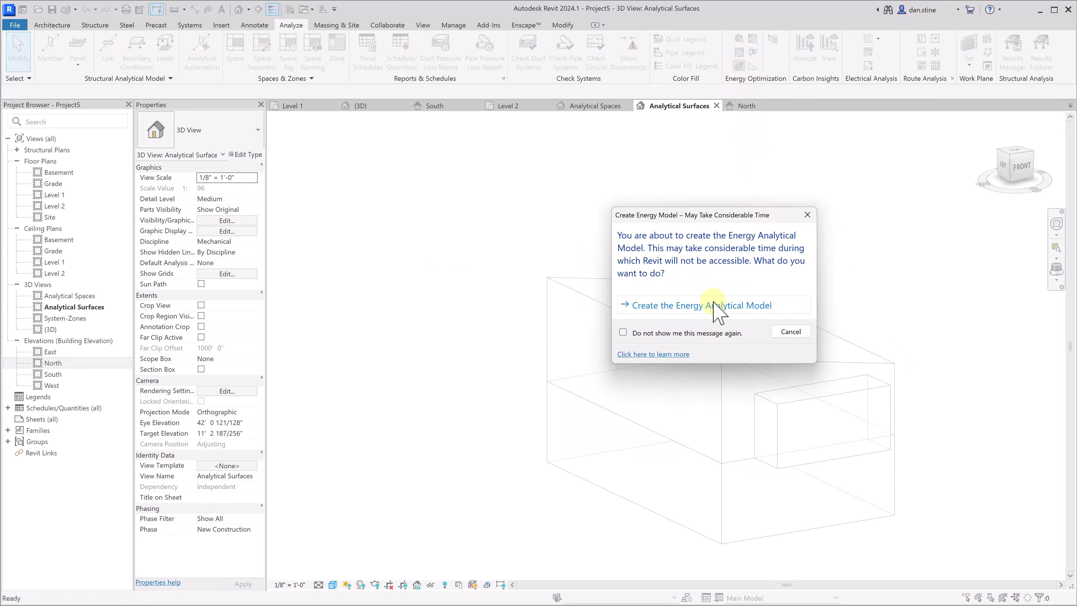
click(720, 311)
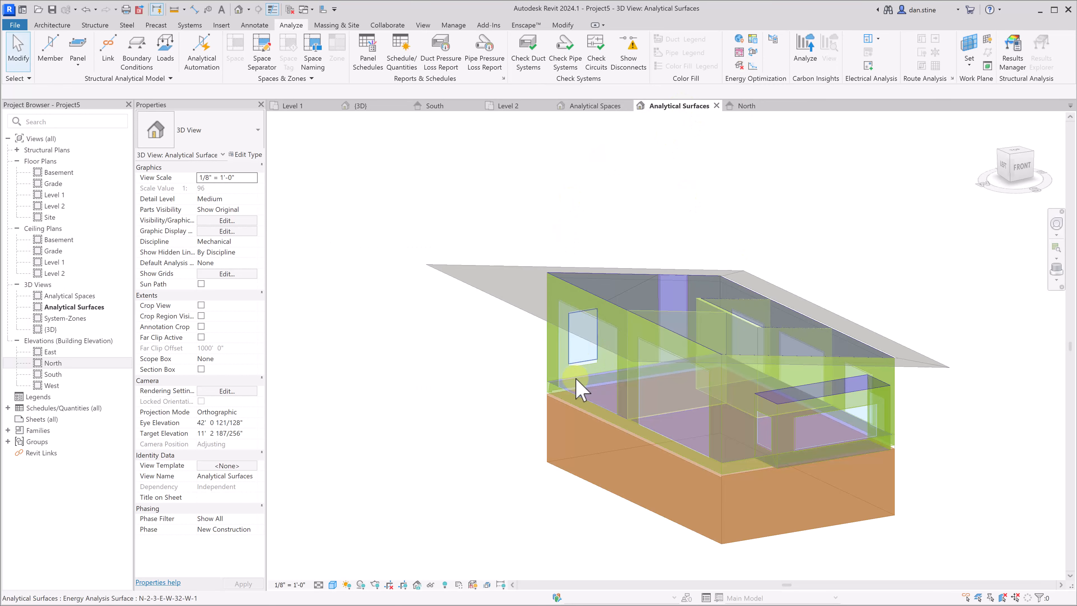
- Examine the properties of the floor surface above the basement and the regenerated analytical surfaces from the back side
click(583, 388)
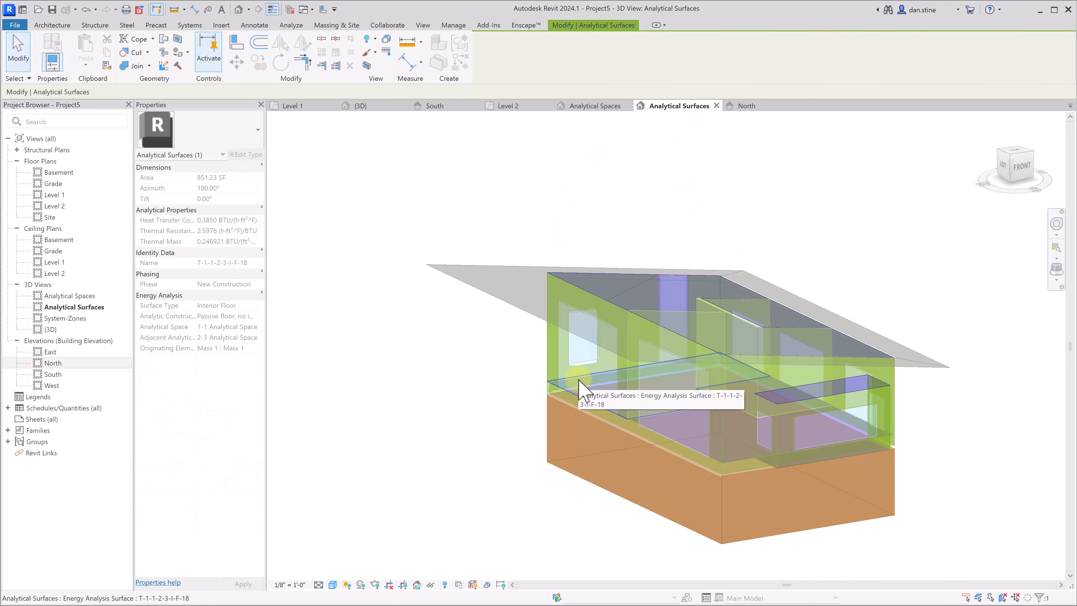
click(413, 360)
mouse_move(481, 409)
shift+middle_down()
mouse_move(533, 428)
mouse_move(750, 445)
mouse_move(722, 420)
shift+middle_up()
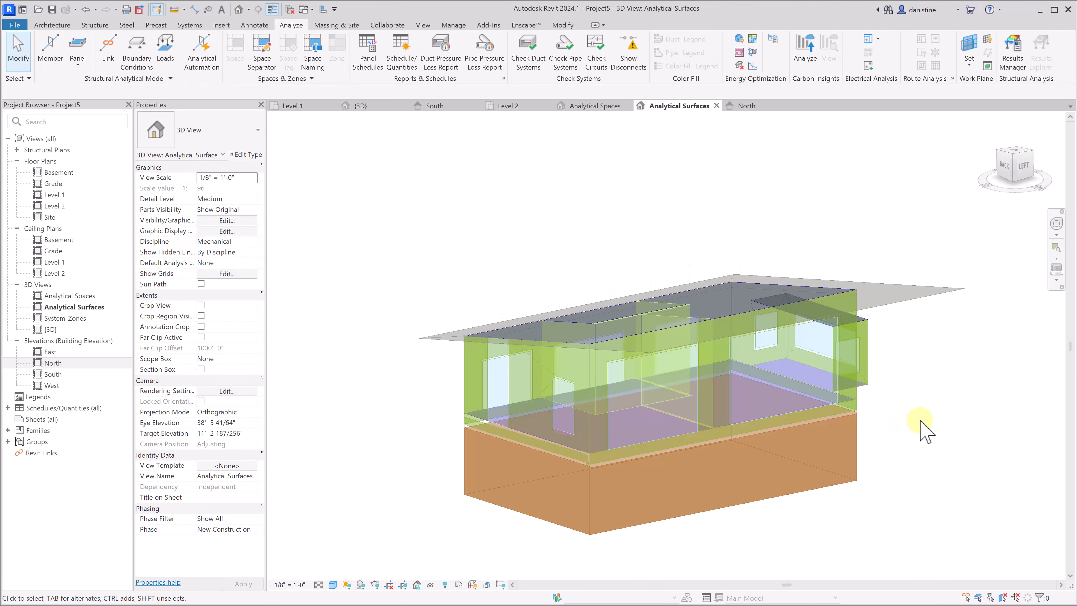